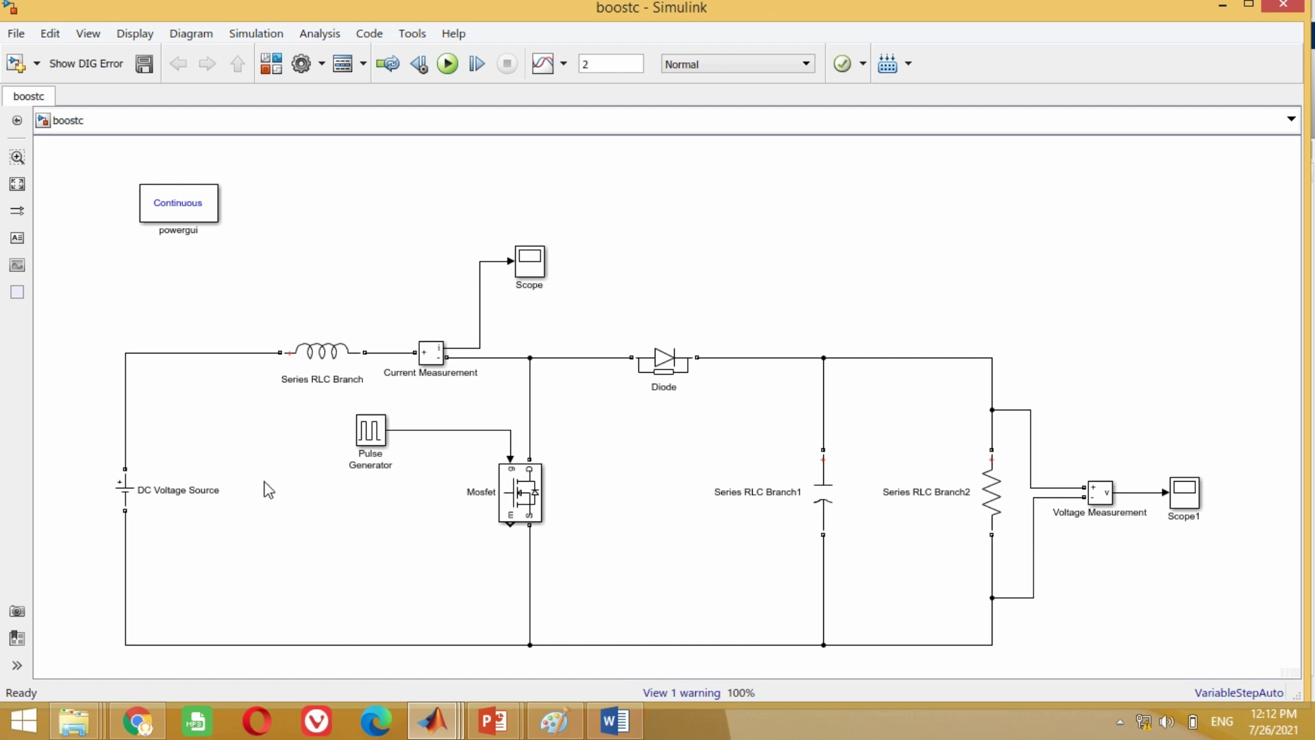
Step: Save a copy of the boostc model under the file name boostconverterpid
{"action": "left_click", "coordinate": [16, 33]}
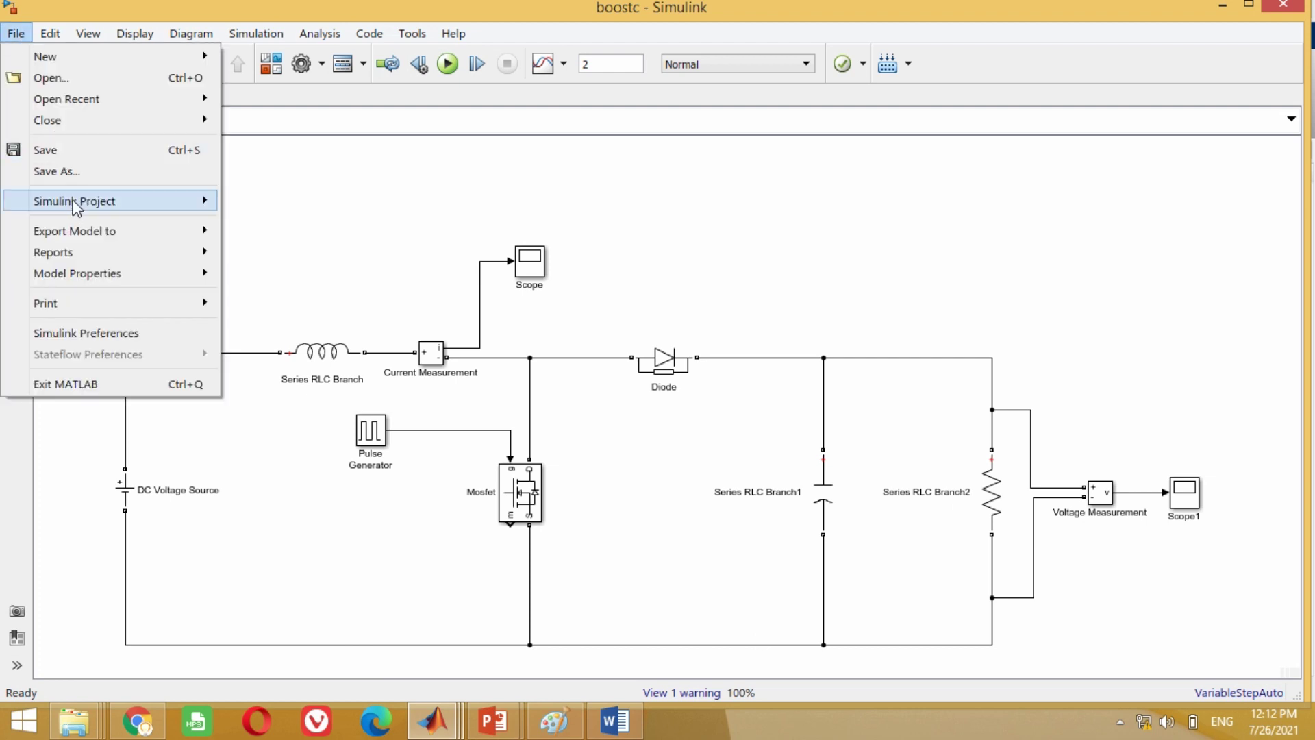
{"action": "left_click", "coordinate": [57, 171]}
{"action": "left_click", "coordinate": [154, 383]}
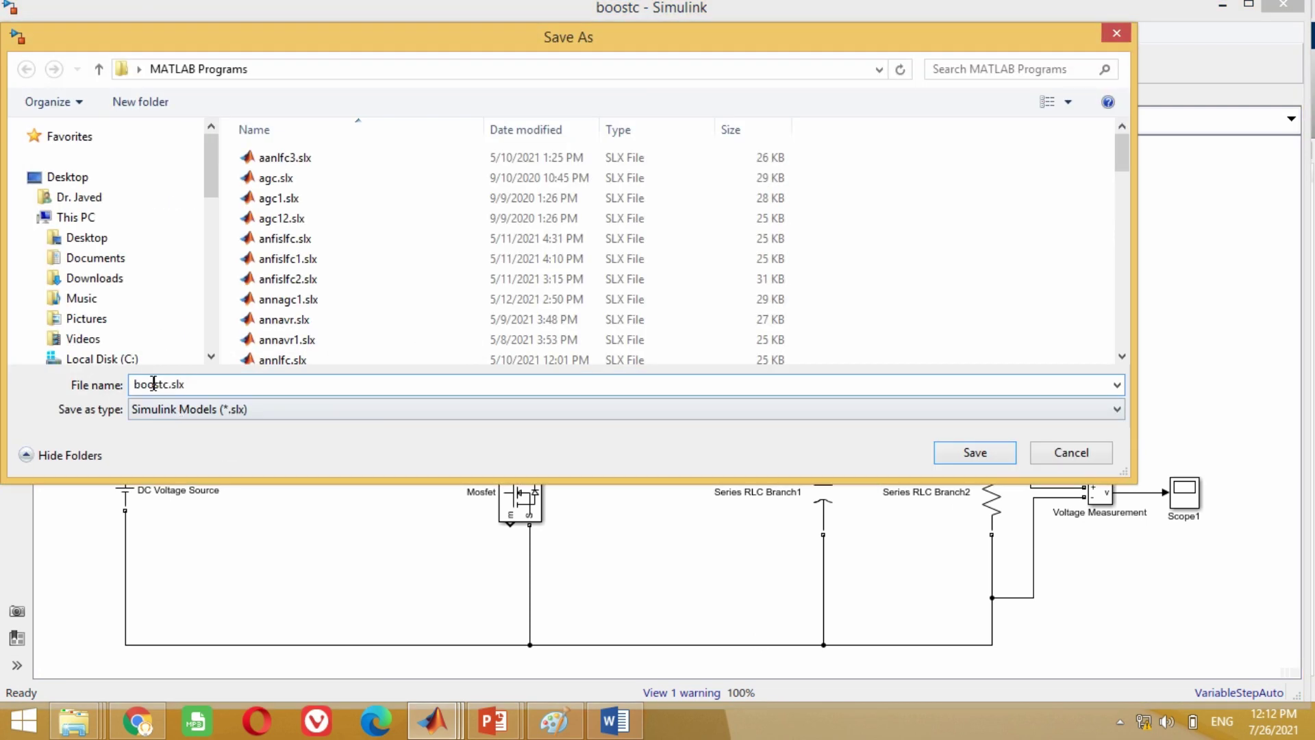
{"action": "type", "text": "onverterpid"}
{"action": "left_click", "coordinate": [972, 452]}
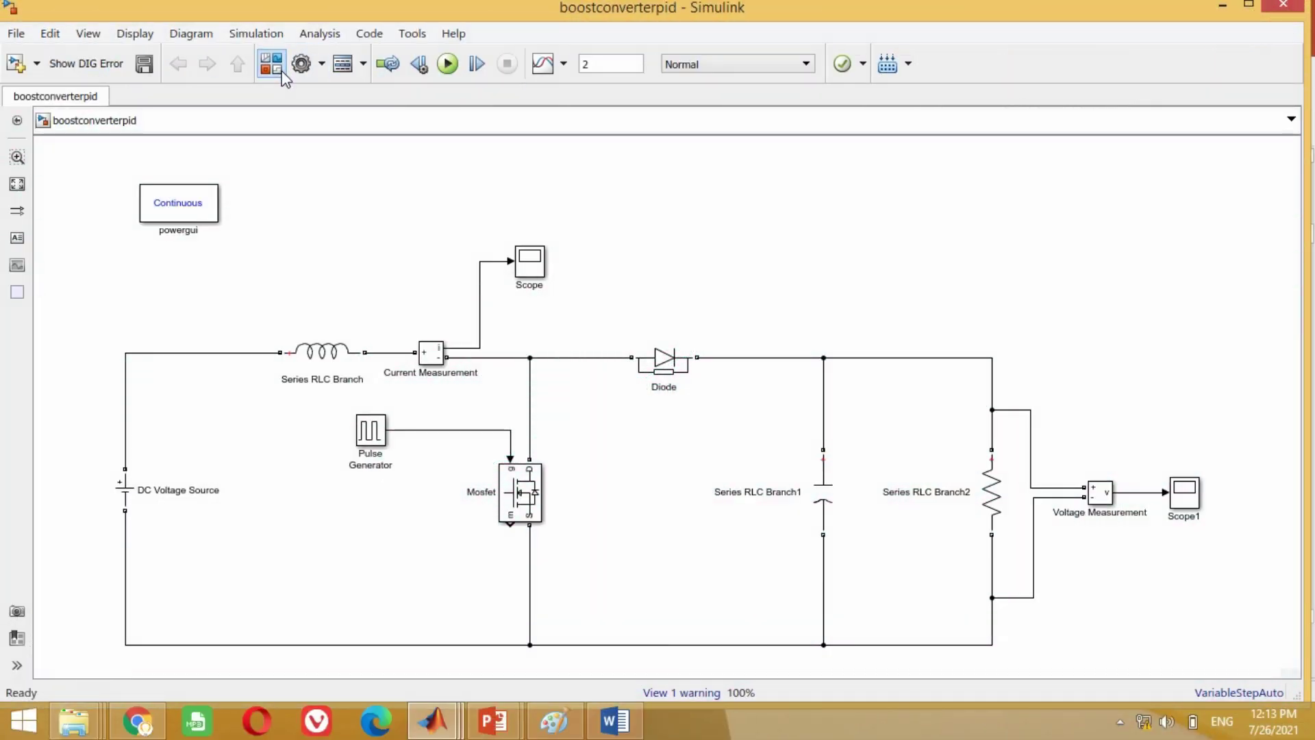
Step: Add a Constant block from the Commonly Used Blocks library and place it below the DC voltage source, under the circuit
{"action": "left_click", "coordinate": [282, 71]}
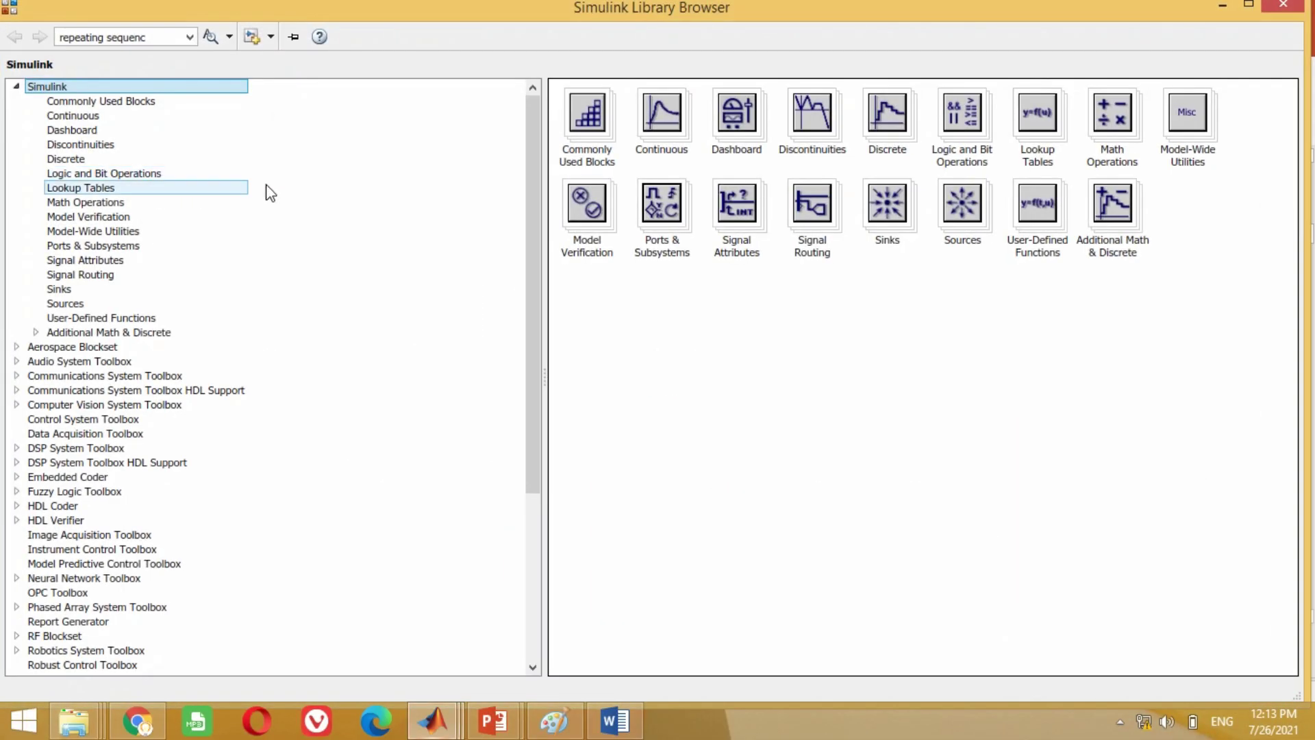
{"action": "left_click", "coordinate": [582, 107]}
{"action": "double_click", "coordinate": [582, 107]}
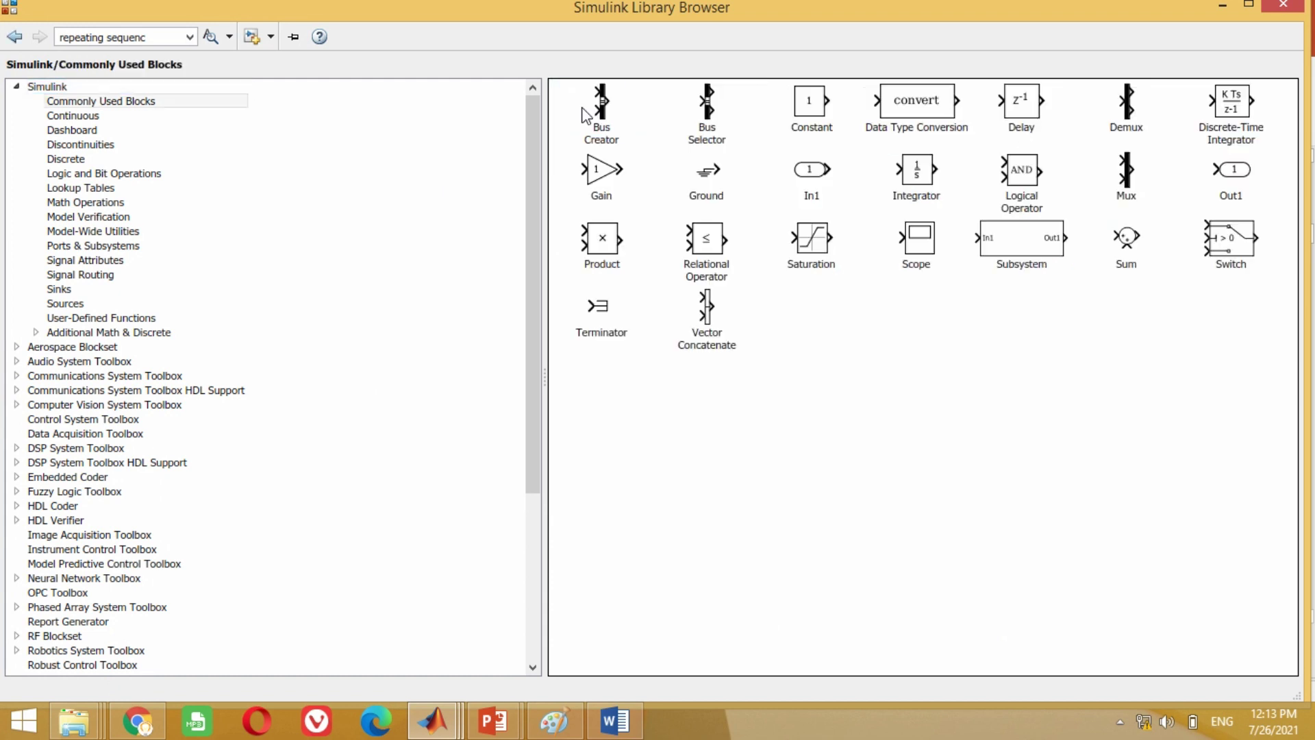
{"action": "left_click", "coordinate": [811, 118]}
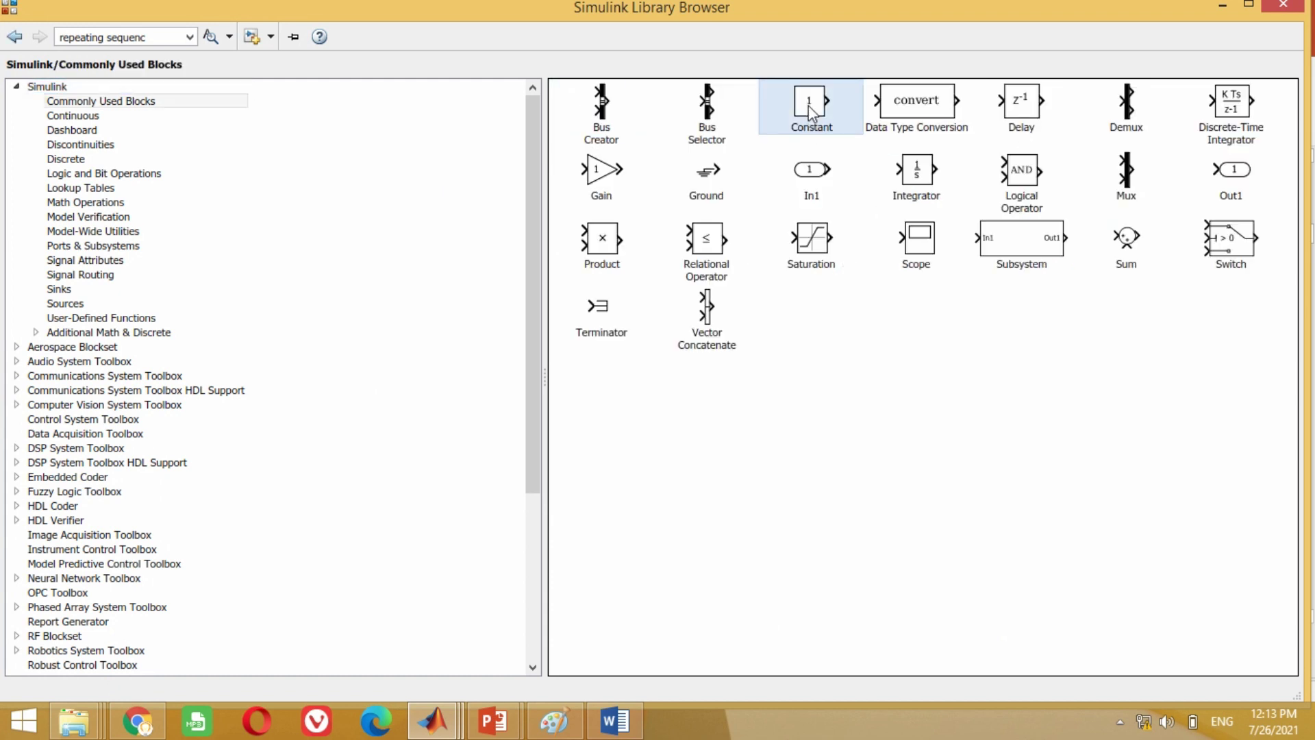
{"action": "right_click", "coordinate": [809, 107]}
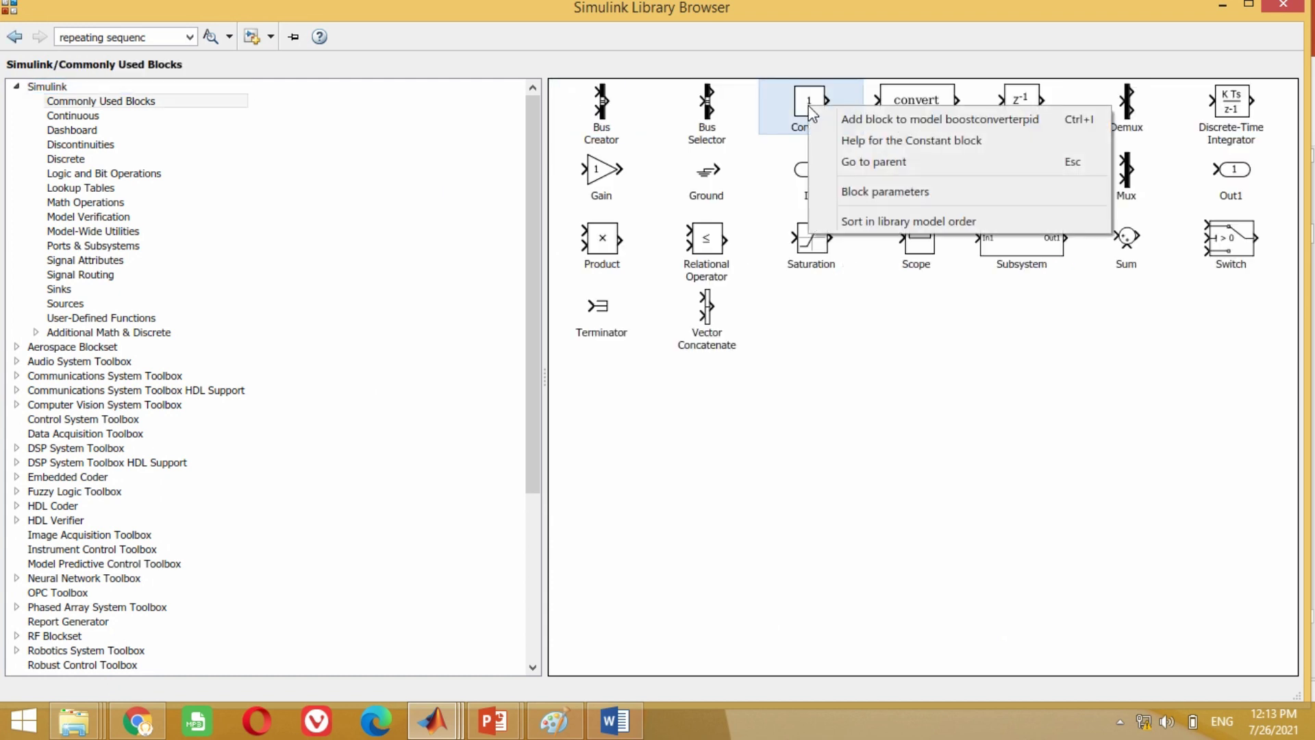
{"action": "left_click", "coordinate": [879, 120]}
{"action": "left_click_drag", "start_coordinate": [357, 598], "coordinate": [178, 696]}
{"action": "left_click_drag", "start_coordinate": [168, 594], "coordinate": [139, 549]}
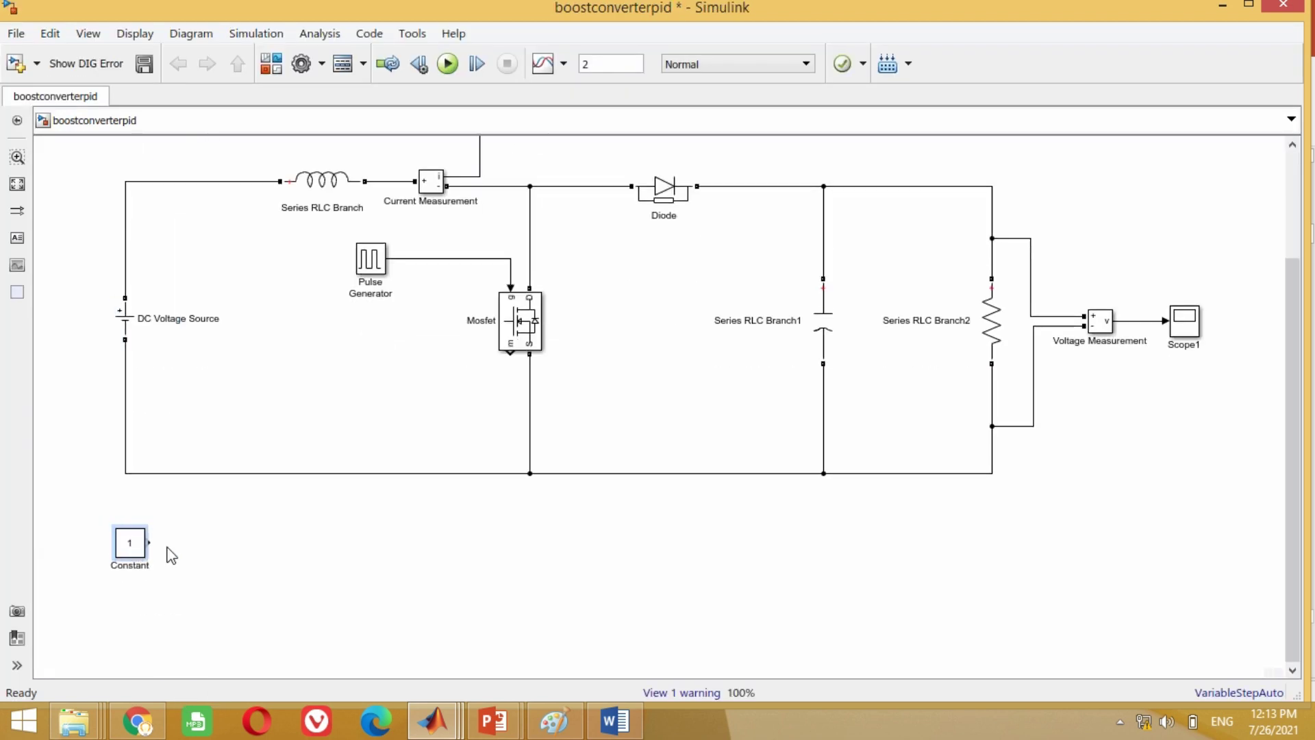
Step: Set the Constant block's value to 20
{"action": "double_click", "coordinate": [131, 542]}
{"action": "left_click_drag", "start_coordinate": [220, 398], "coordinate": [301, 203]}
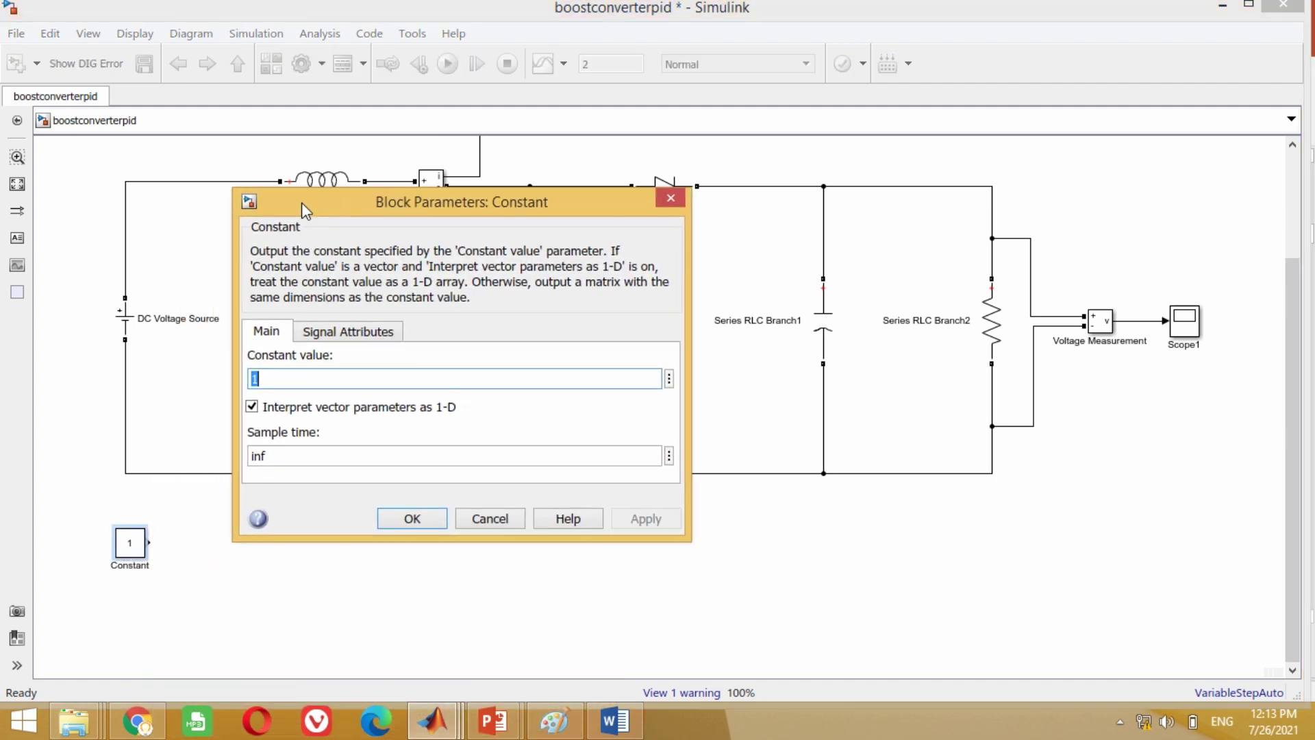
{"action": "type", "text": "20"}
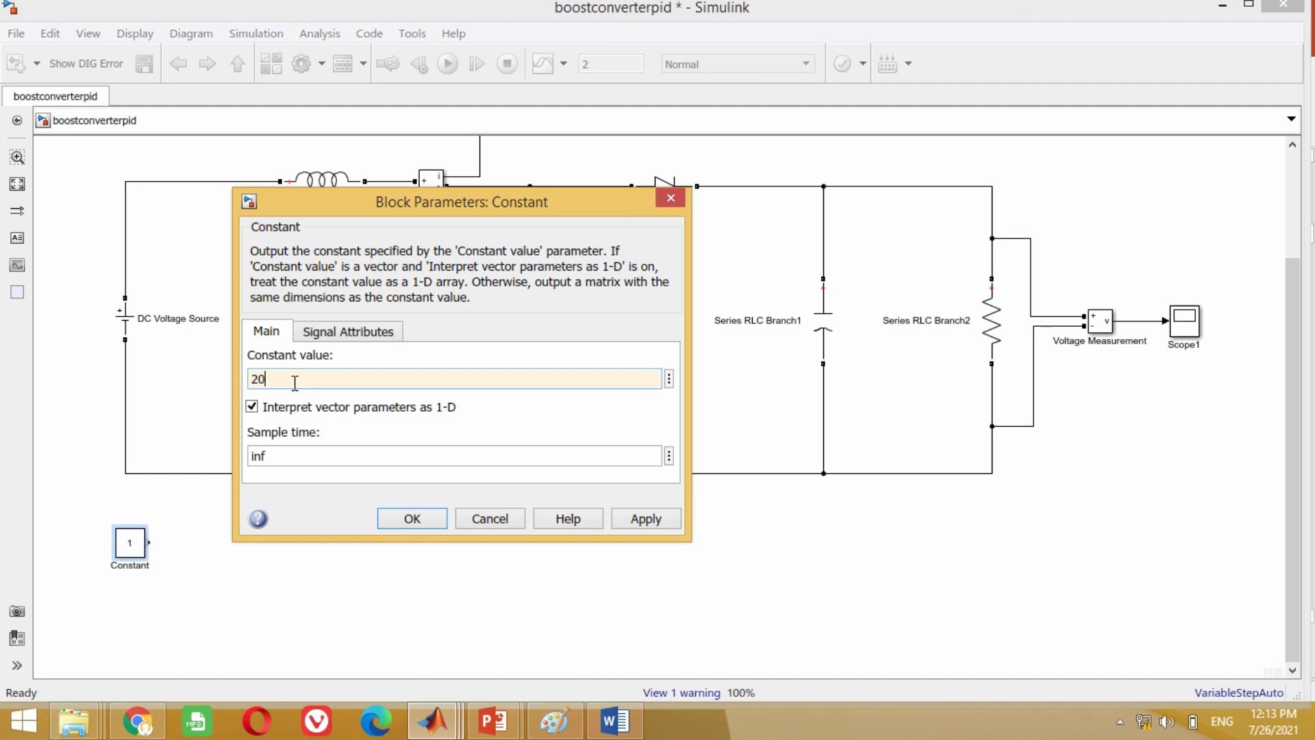
{"action": "left_click", "coordinate": [637, 517]}
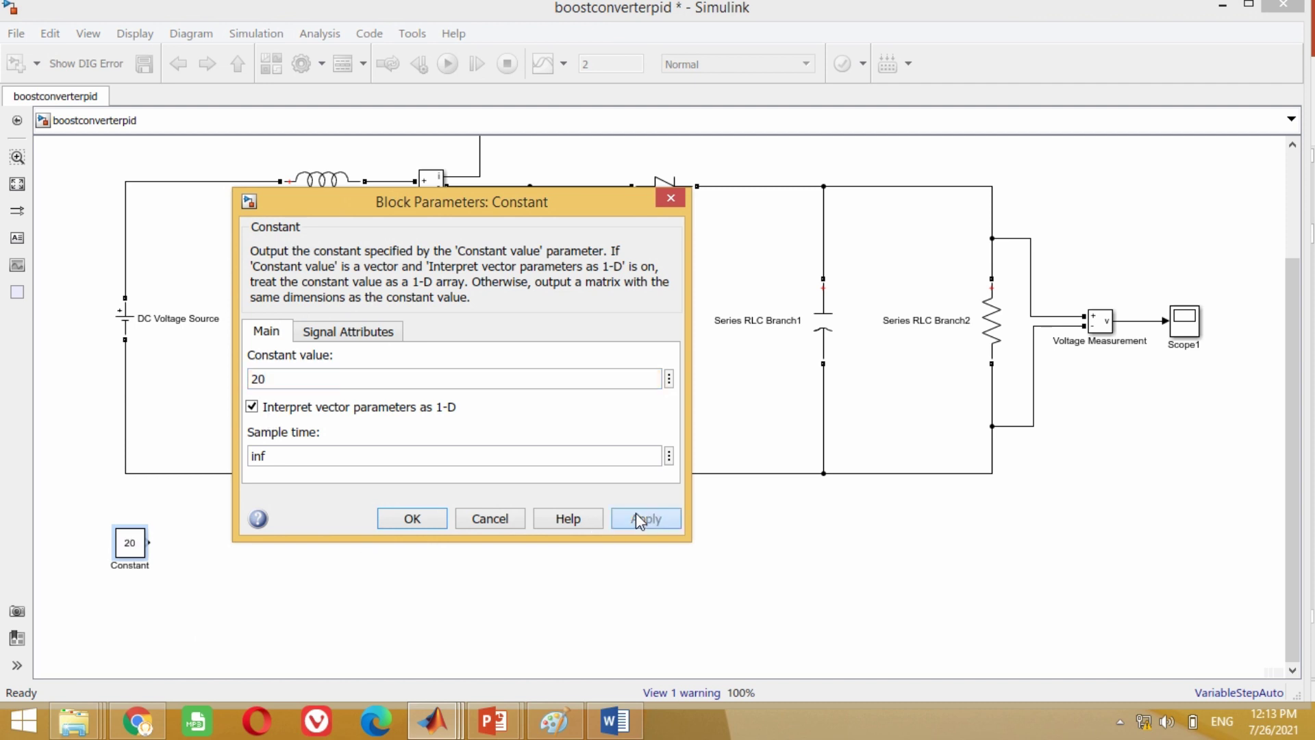
{"action": "left_click", "coordinate": [413, 519]}
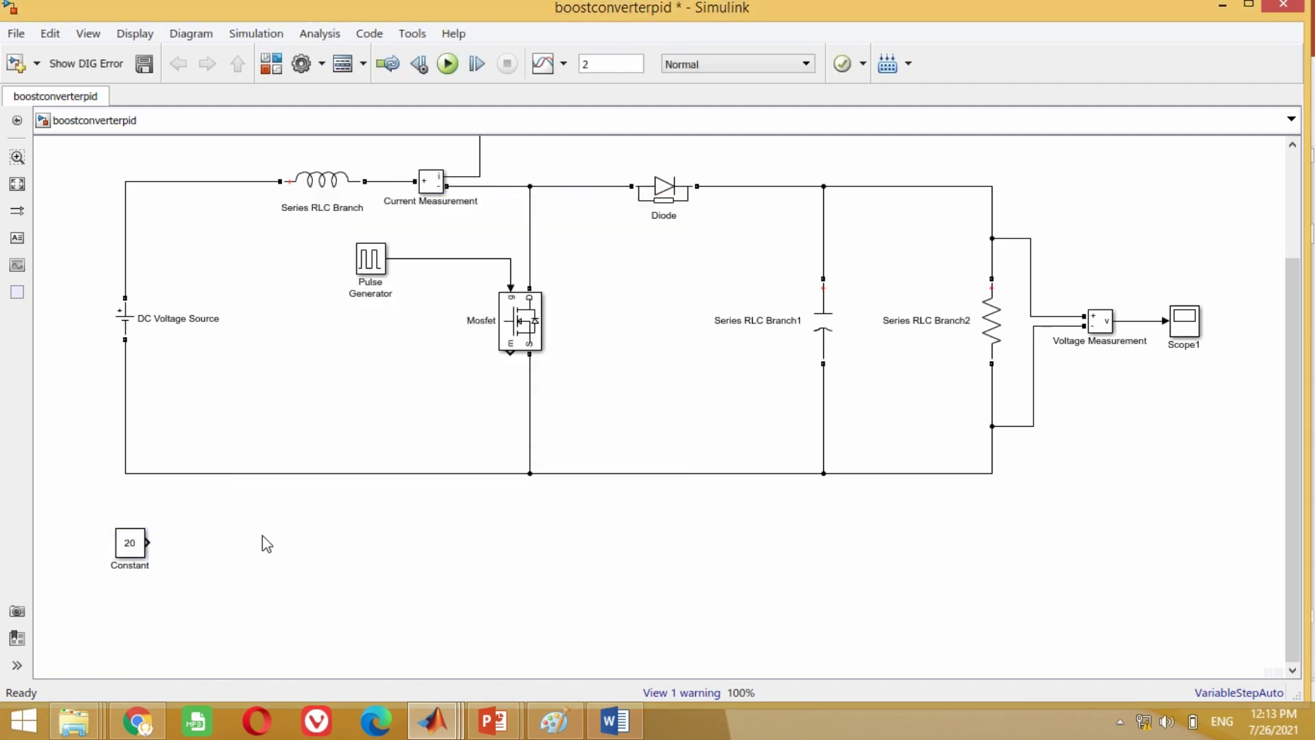
Step: Add a Gain block from the Commonly Used Blocks library to the model
{"action": "double_click", "coordinate": [266, 544]}
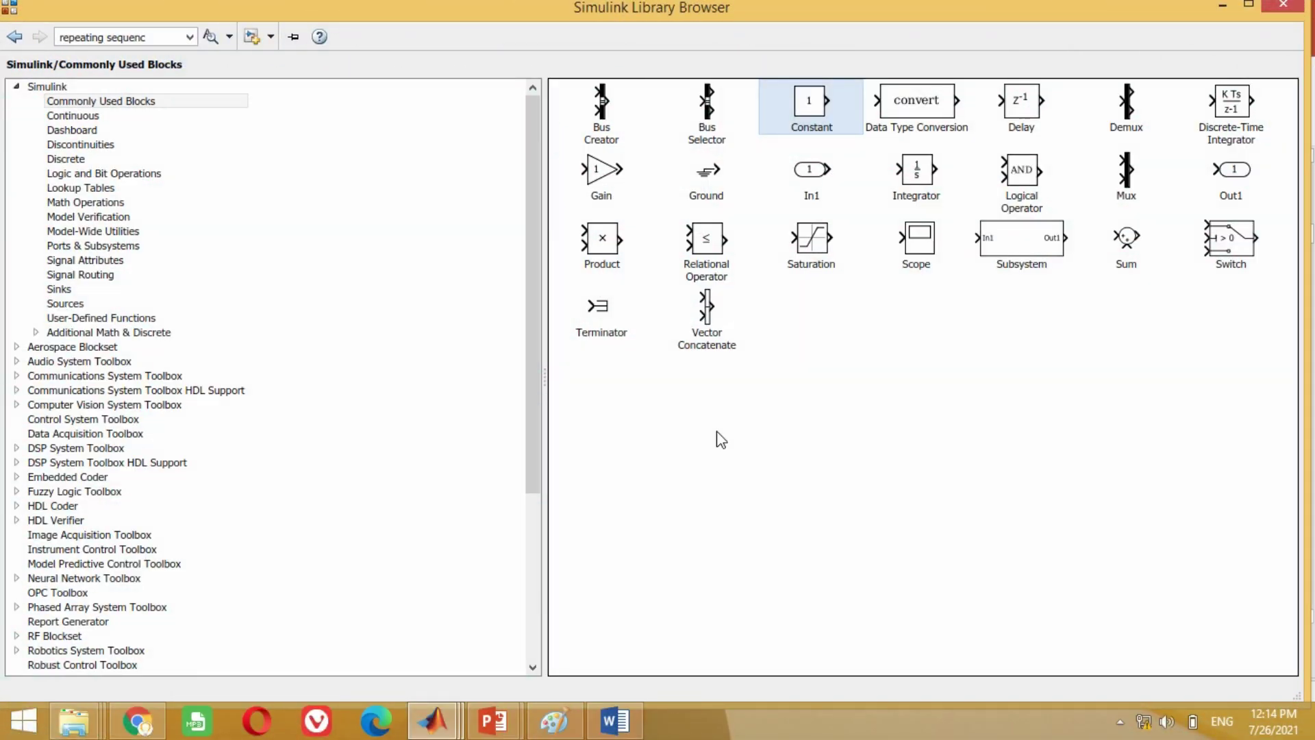
{"action": "left_click", "coordinate": [622, 174]}
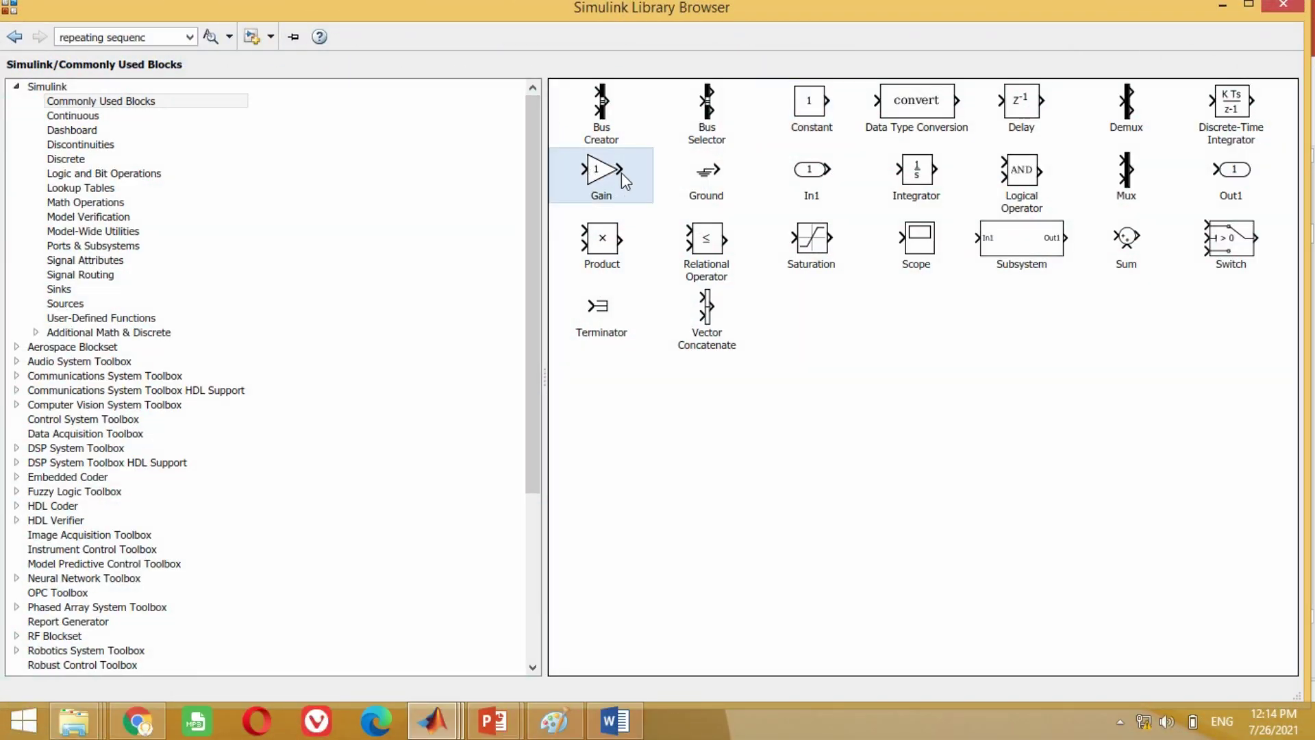
{"action": "right_click", "coordinate": [622, 173]}
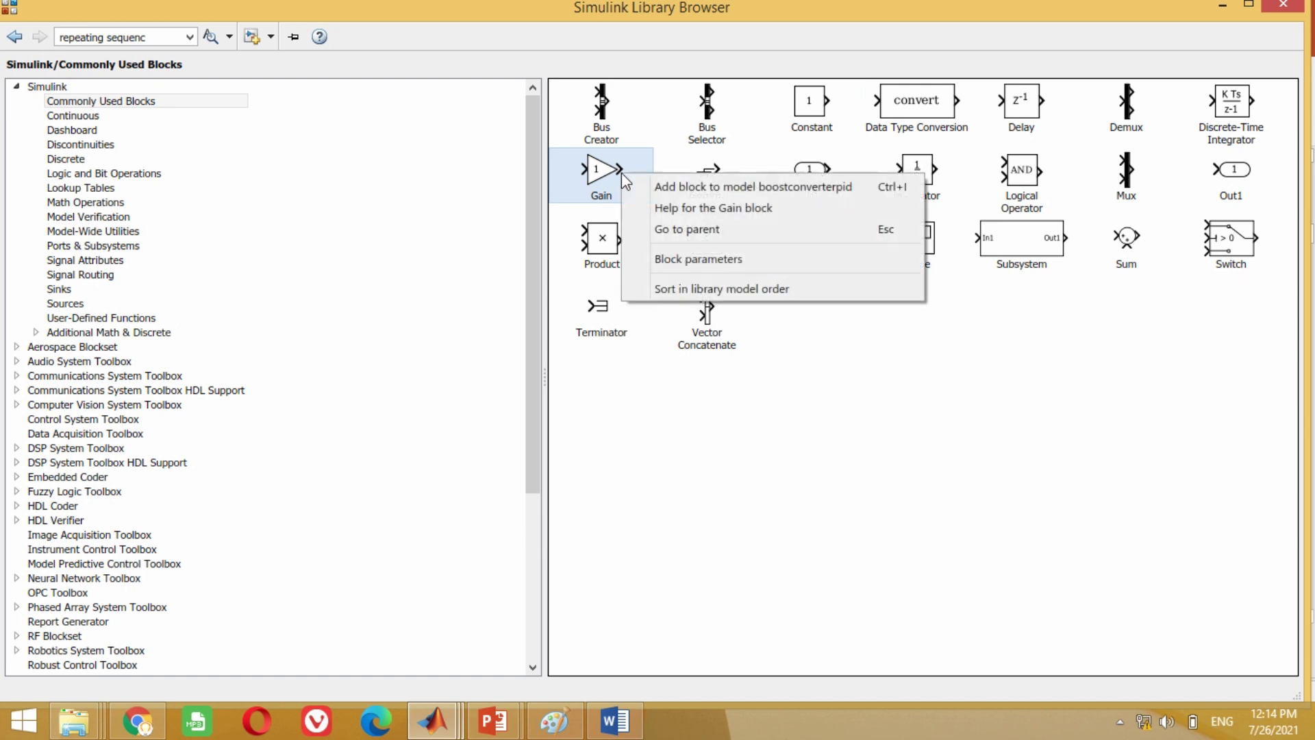
{"action": "left_click", "coordinate": [700, 188]}
Step: Add a Subtract block from the Math Operations library and connect the Constant block to its plus input
{"action": "left_click", "coordinate": [75, 204]}
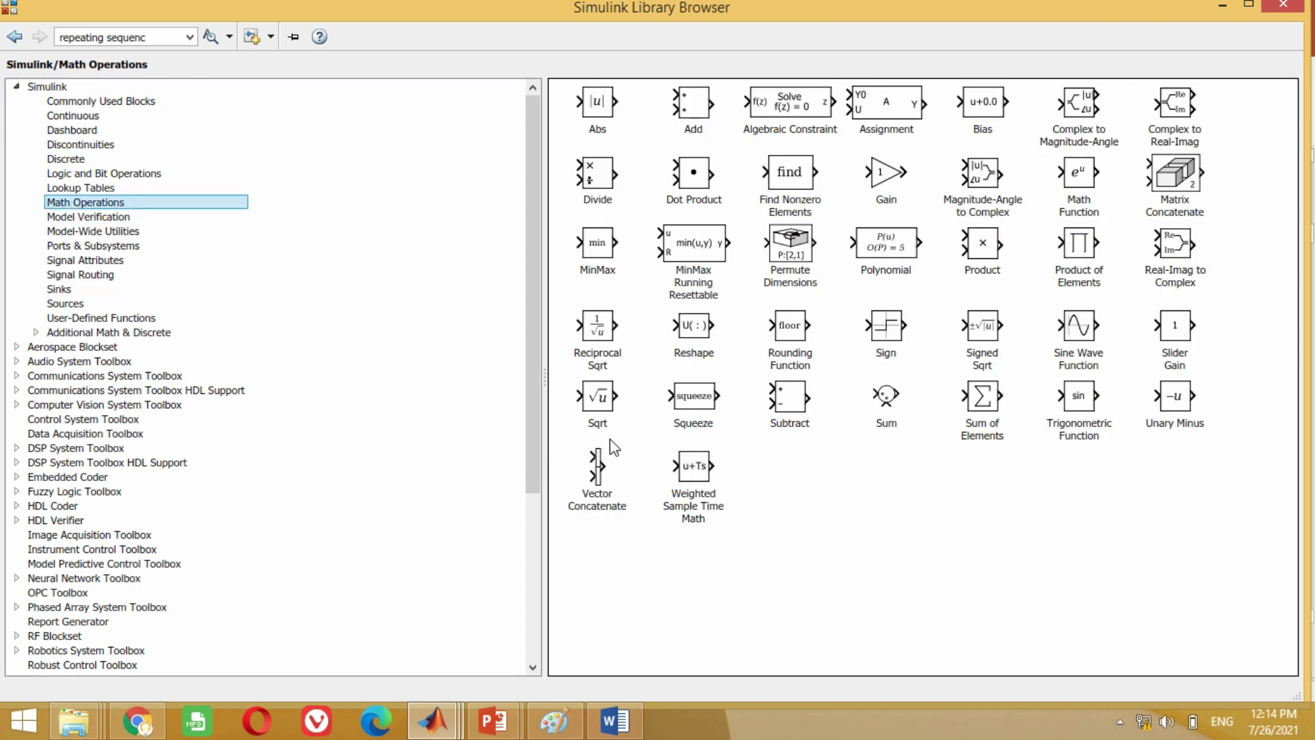
{"action": "left_click", "coordinate": [793, 404]}
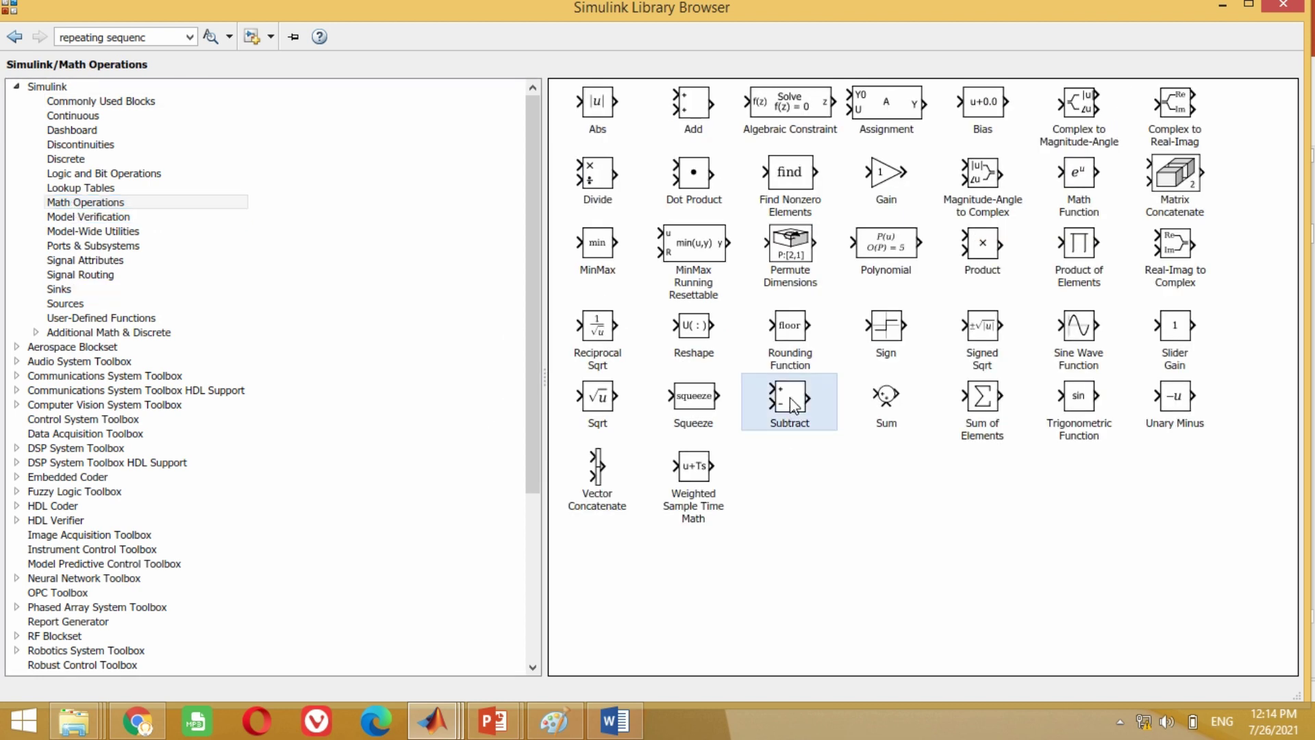
{"action": "right_click", "coordinate": [791, 398]}
{"action": "left_click", "coordinate": [875, 411]}
{"action": "left_click_drag", "start_coordinate": [661, 411], "coordinate": [212, 562]}
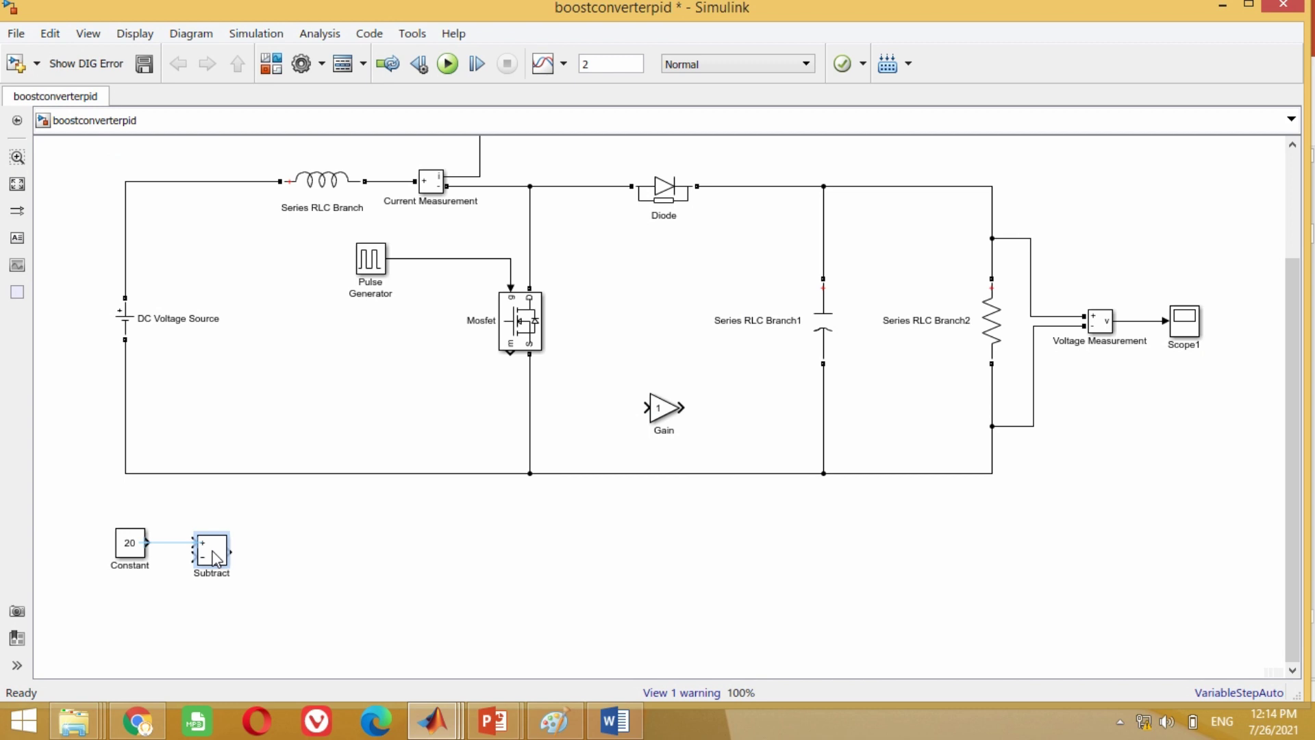
{"action": "left_click", "coordinate": [177, 543]}
Step: Connect the Gain block to the Subtract block's output and set its gain to 1/20
{"action": "left_click_drag", "start_coordinate": [660, 410], "coordinate": [287, 561]}
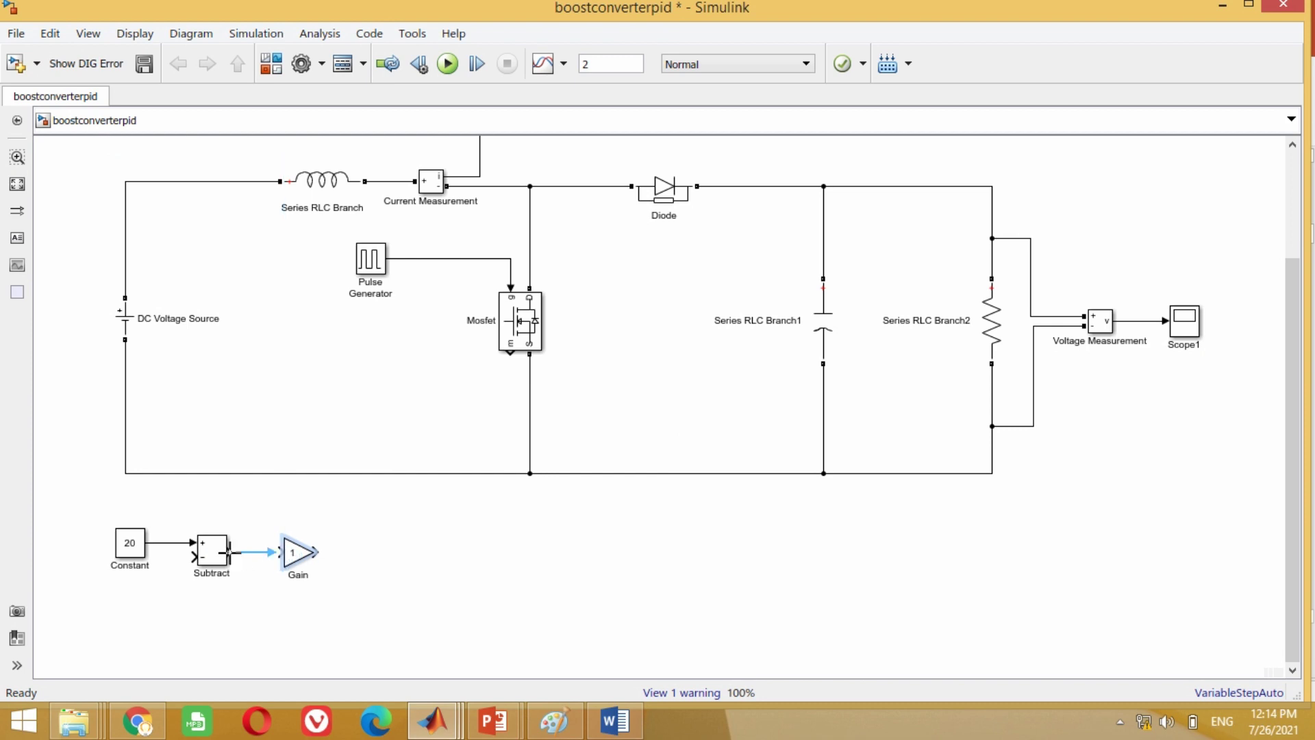
{"action": "left_click", "coordinate": [292, 554]}
{"action": "double_click", "coordinate": [295, 558]}
{"action": "left_click_drag", "start_coordinate": [383, 499], "coordinate": [422, 265]}
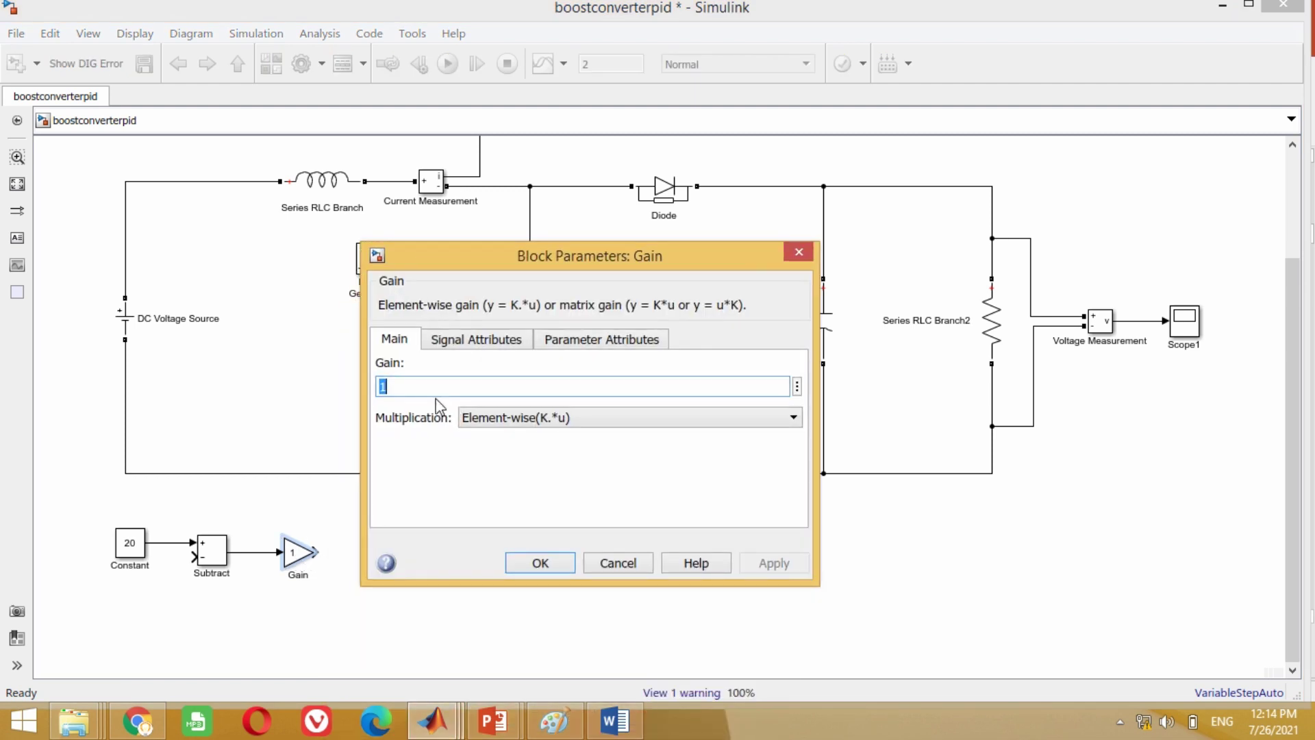
{"action": "type", "text": "/20"}
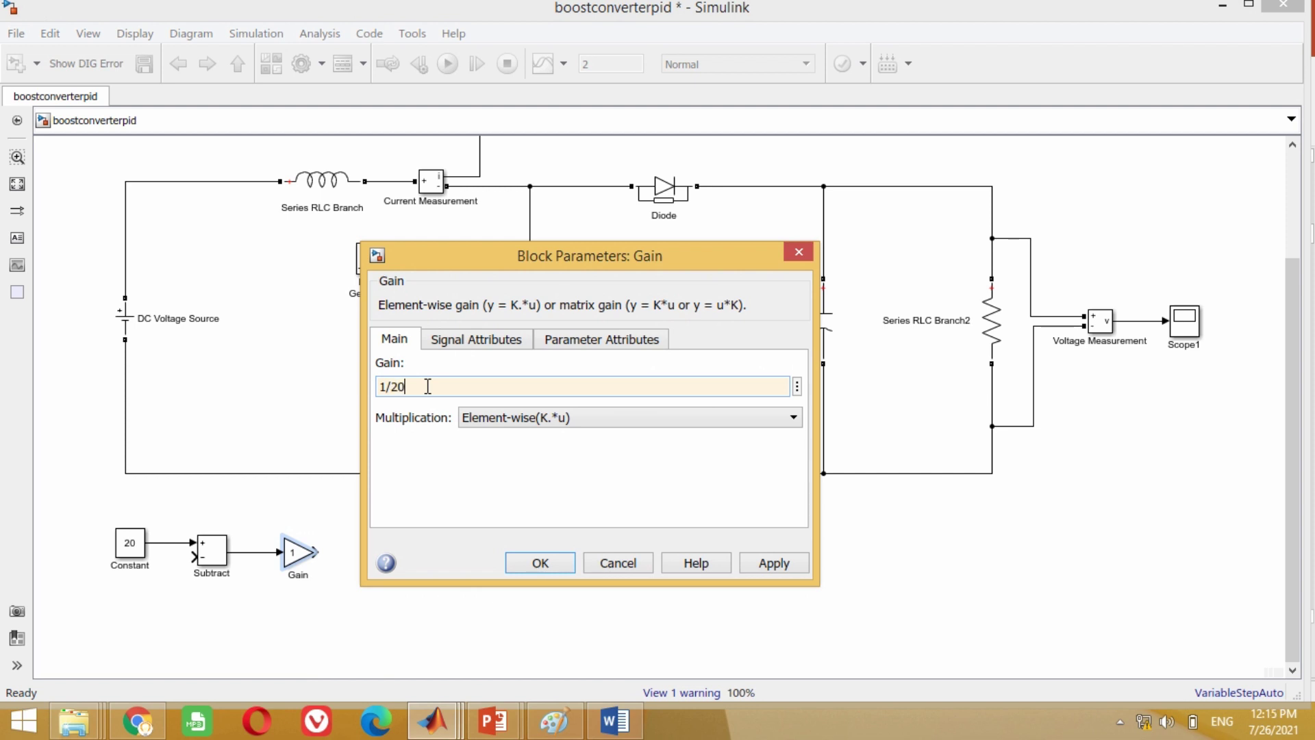
{"action": "left_click", "coordinate": [756, 562]}
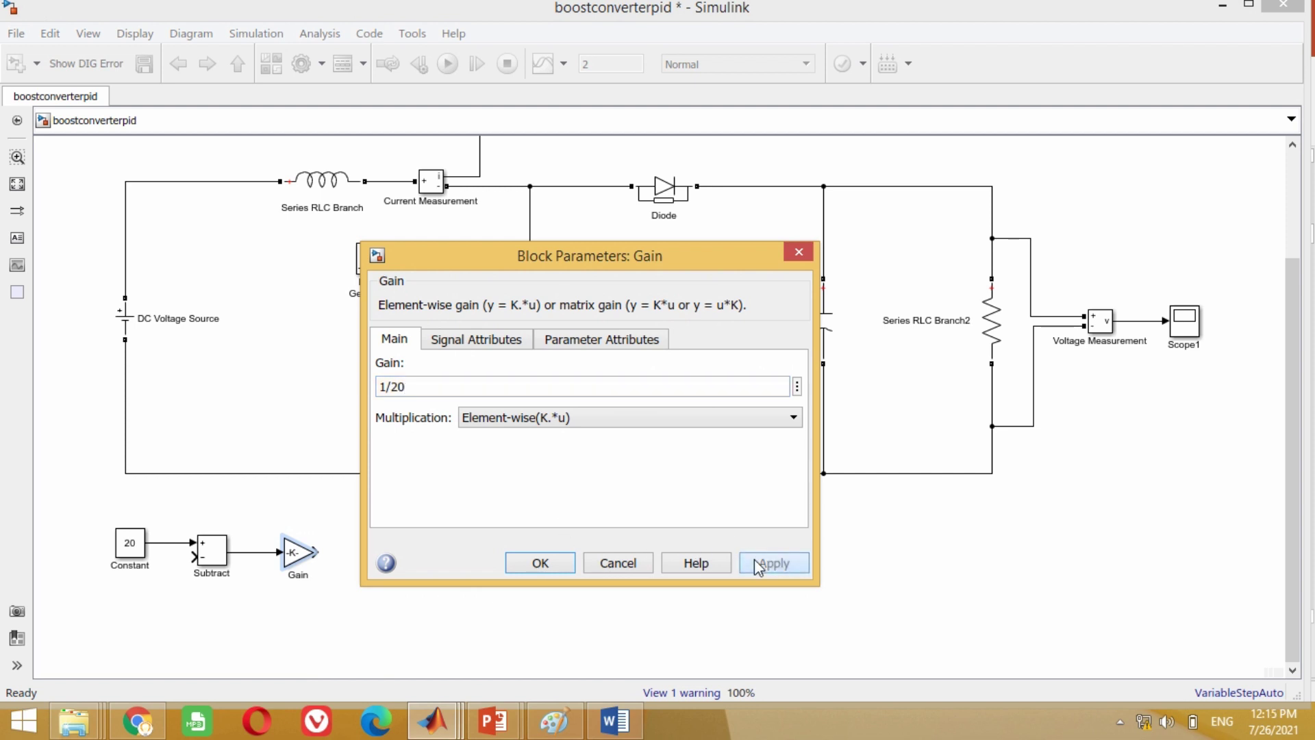
{"action": "left_click", "coordinate": [541, 563]}
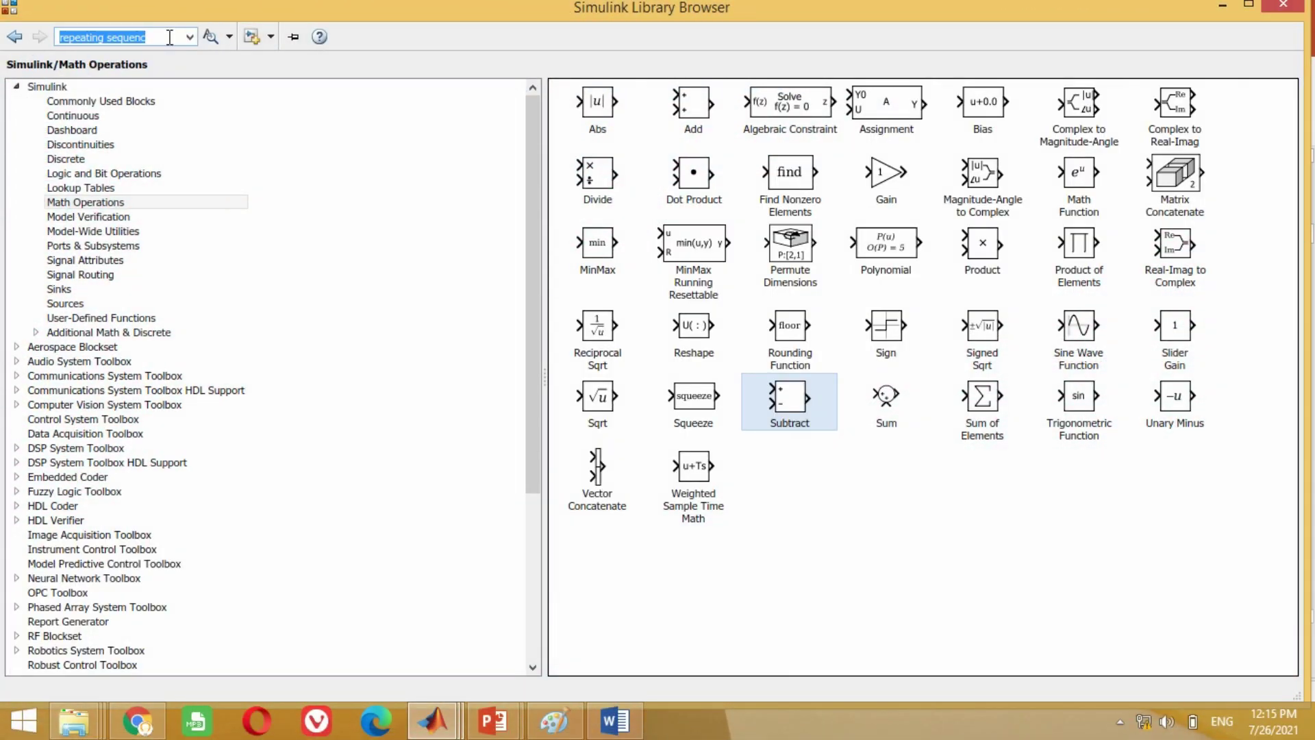
Step: Search the block library for "pid controller", add the continuous PID Controller block, and connect it to the Gain output
{"action": "type", "text": "pid controller"}
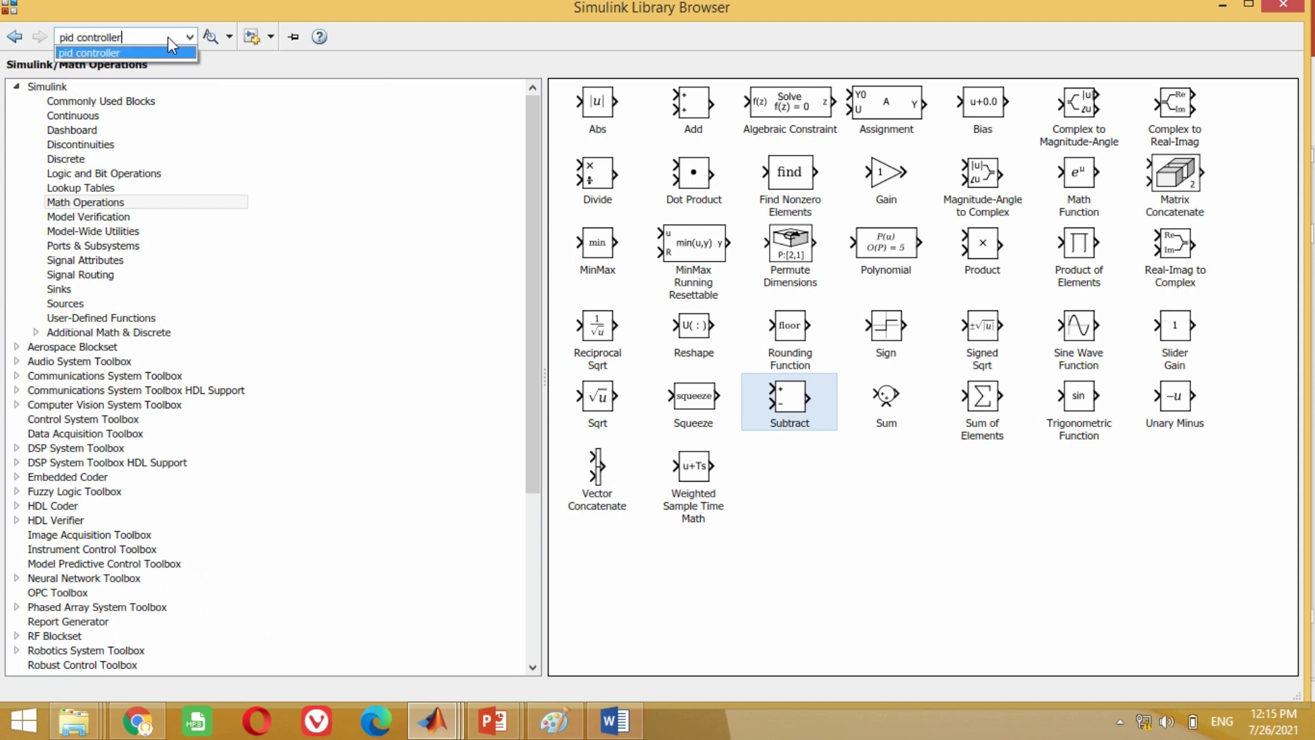
{"action": "key", "text": "Return"}
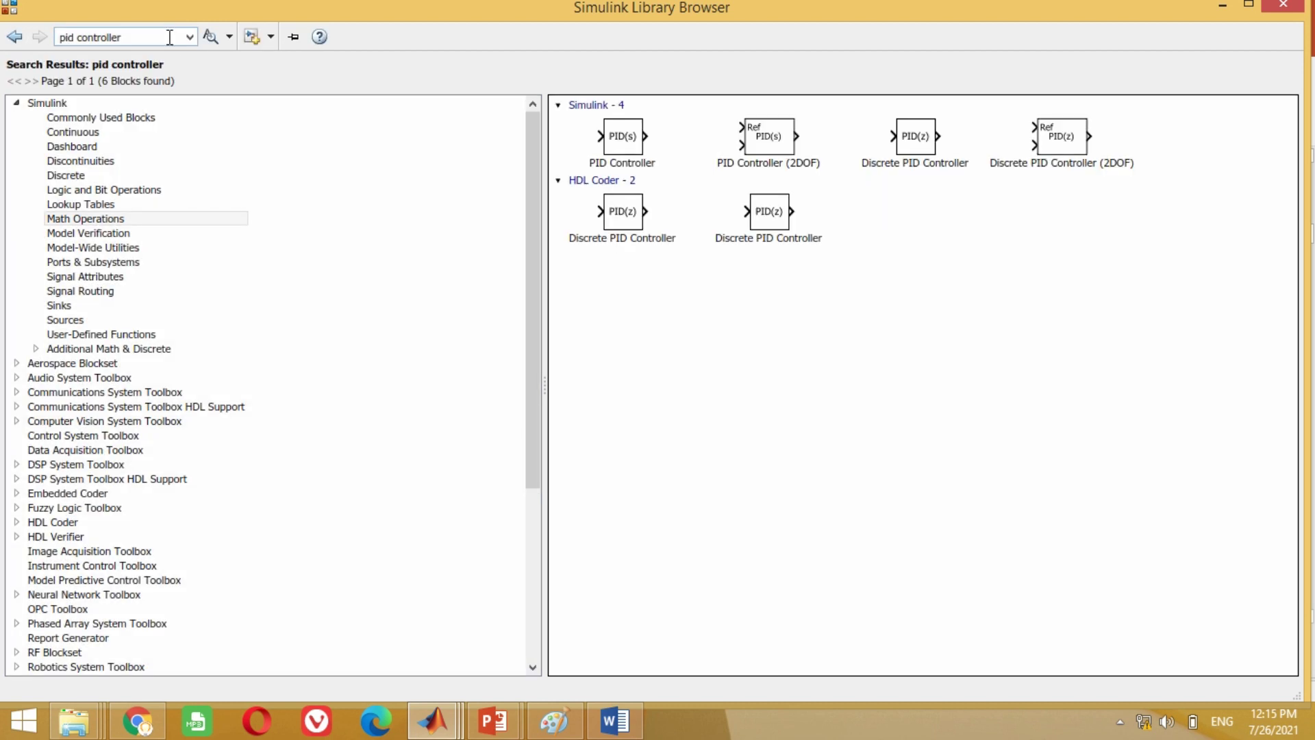
{"action": "left_click", "coordinate": [627, 141]}
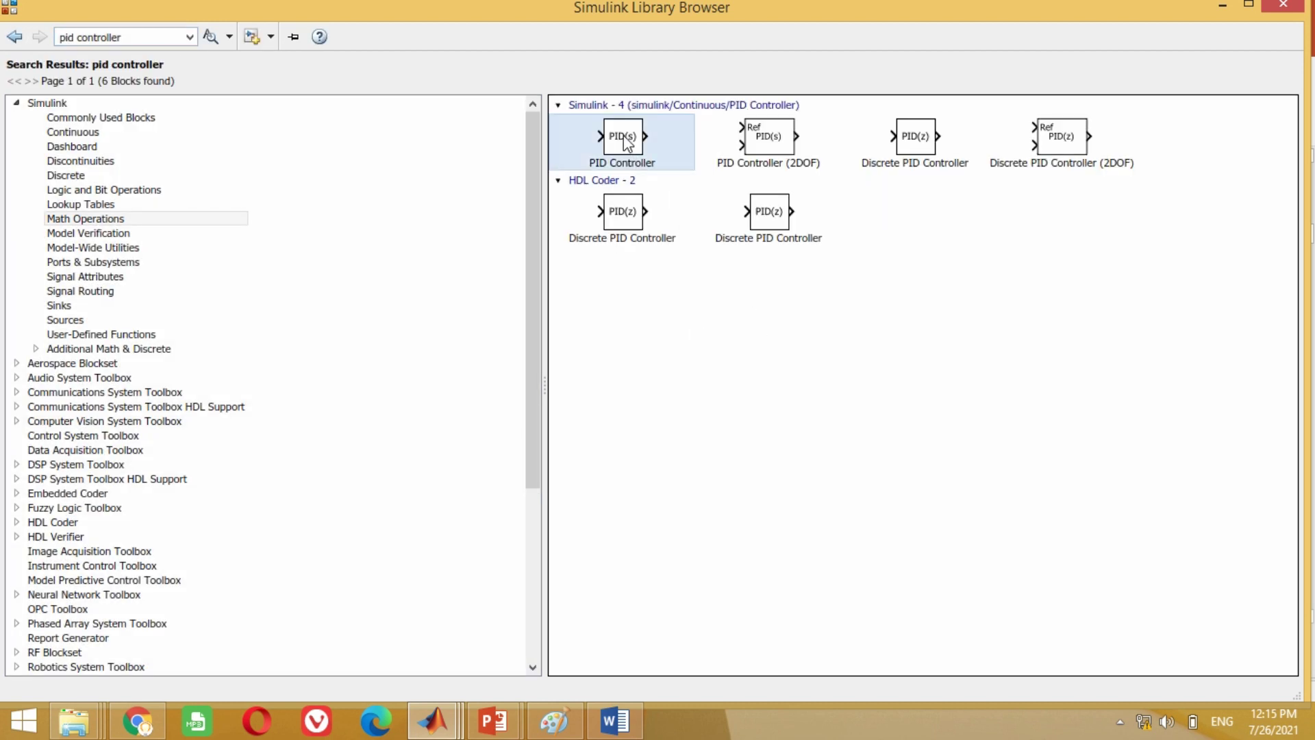
{"action": "right_click", "coordinate": [624, 134]}
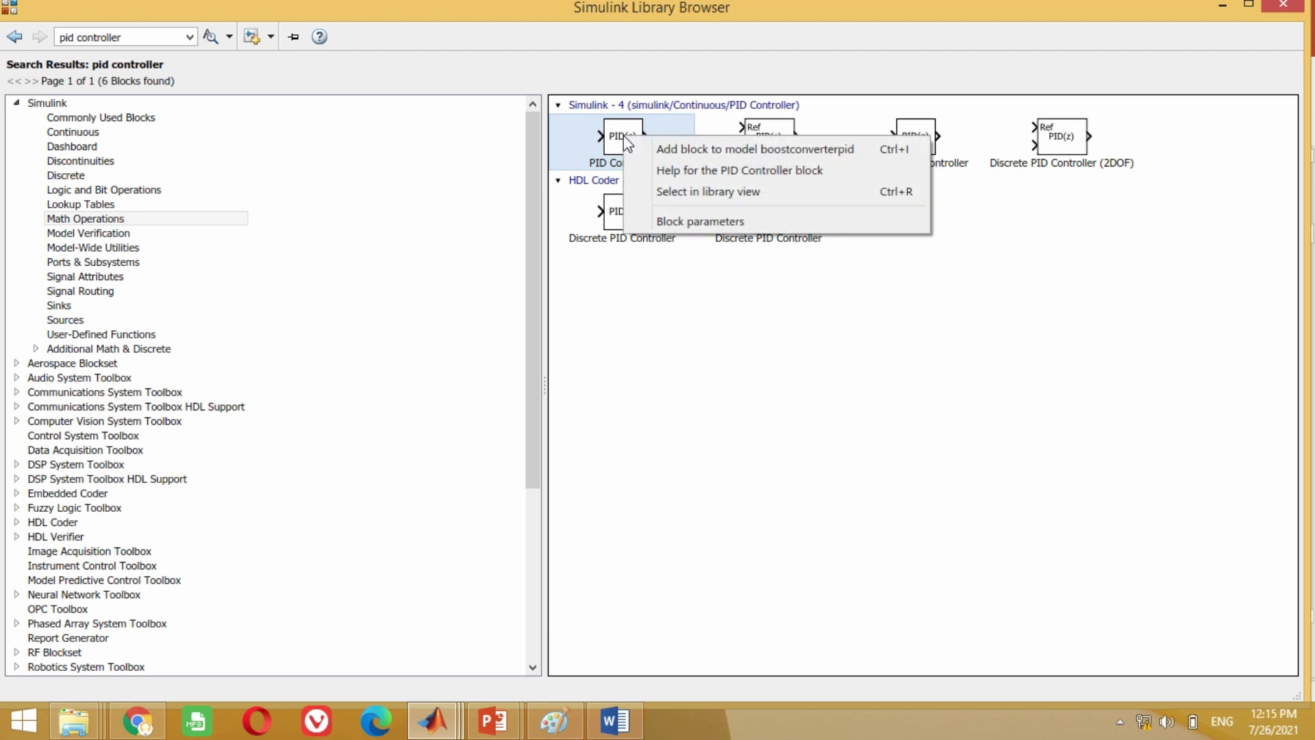
{"action": "left_click", "coordinate": [696, 150]}
{"action": "left_click", "coordinate": [433, 721]}
{"action": "left_click_drag", "start_coordinate": [675, 414], "coordinate": [399, 552]}
{"action": "left_click", "coordinate": [468, 557]}
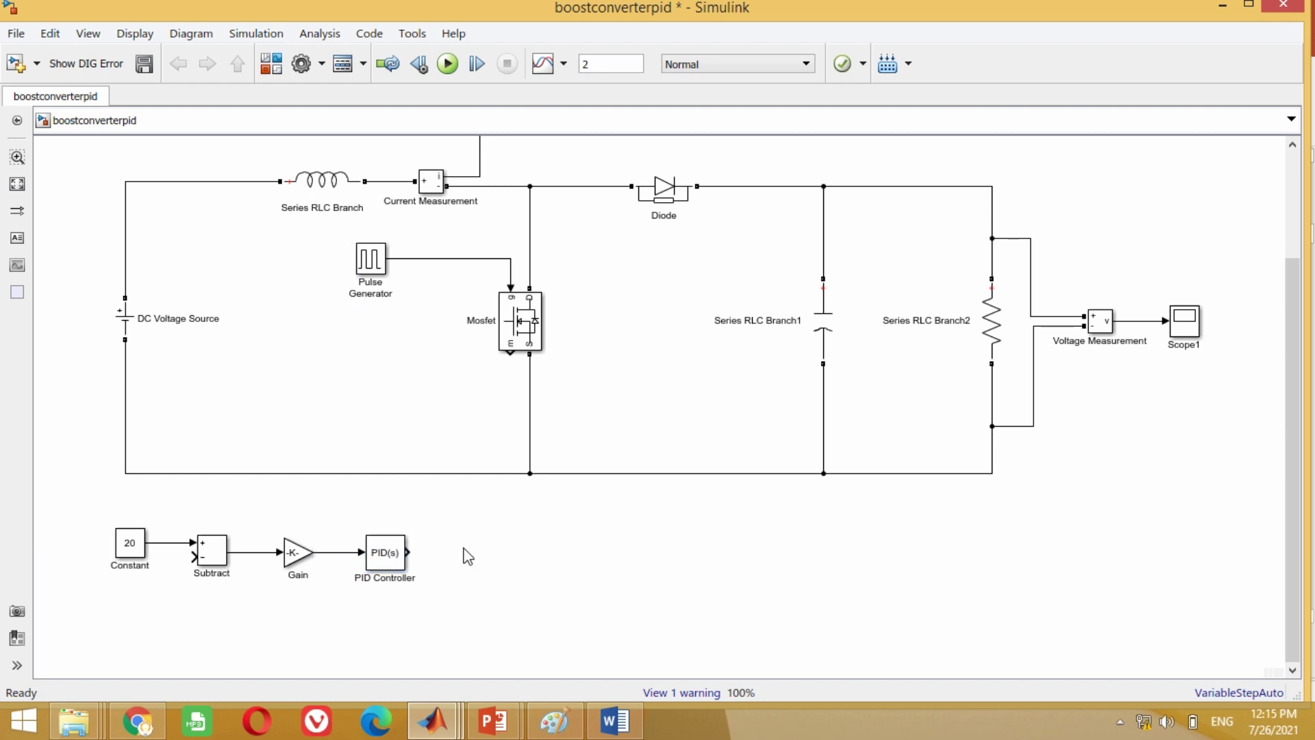
Step: Switch the PID Controller block's time domain to Discrete-time
{"action": "double_click", "coordinate": [387, 553]}
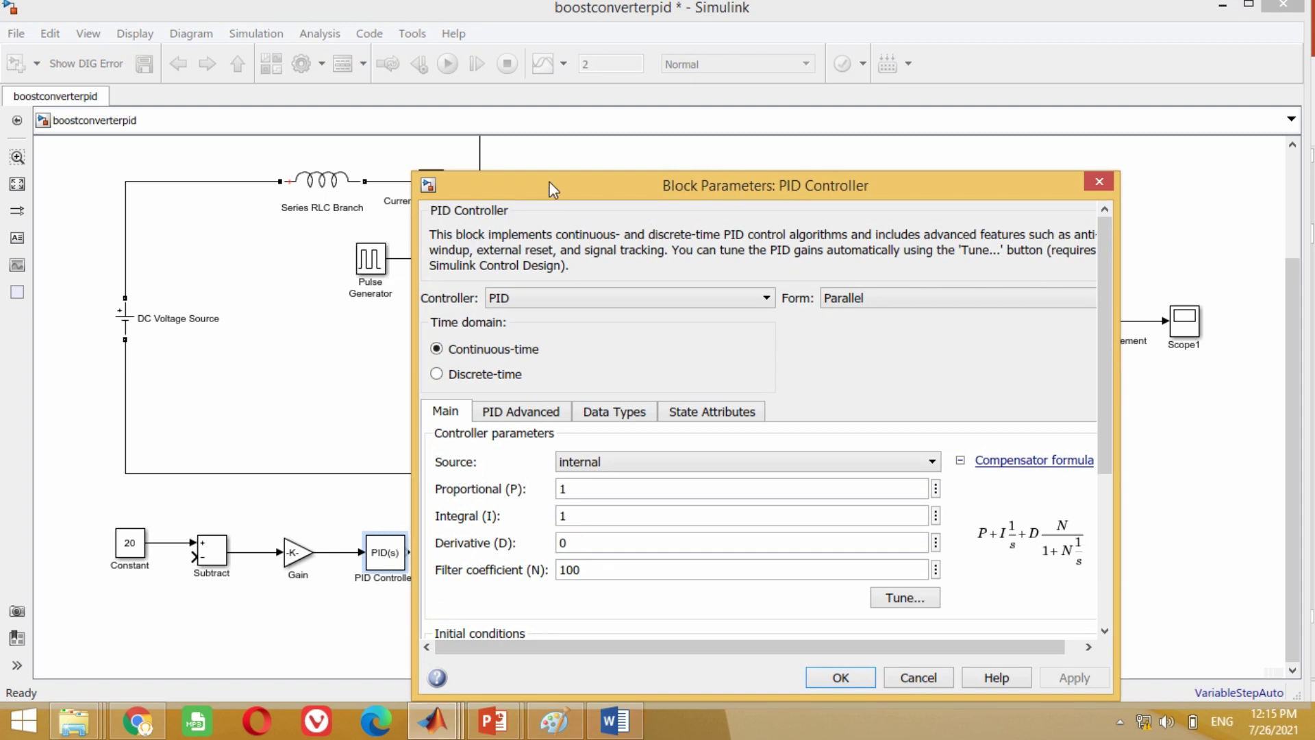
{"action": "left_click_drag", "start_coordinate": [550, 195], "coordinate": [535, 103]}
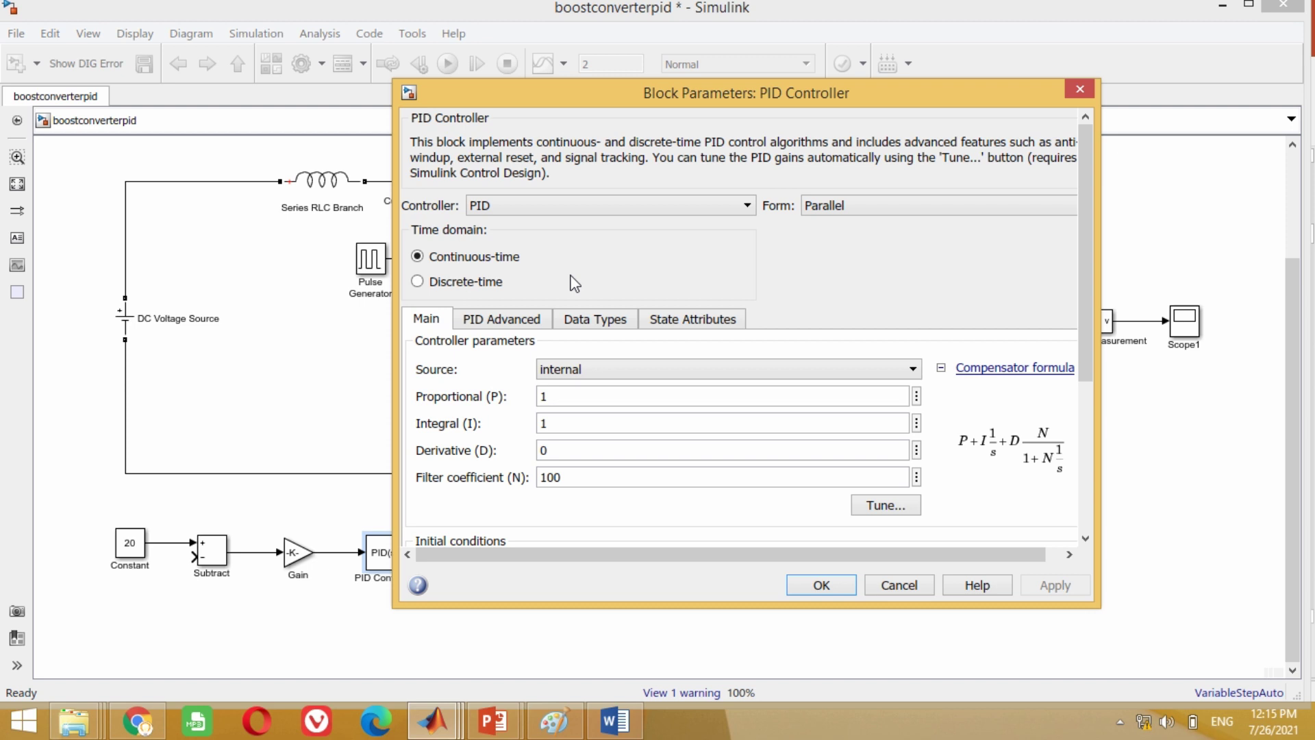
{"action": "left_click", "coordinate": [417, 282]}
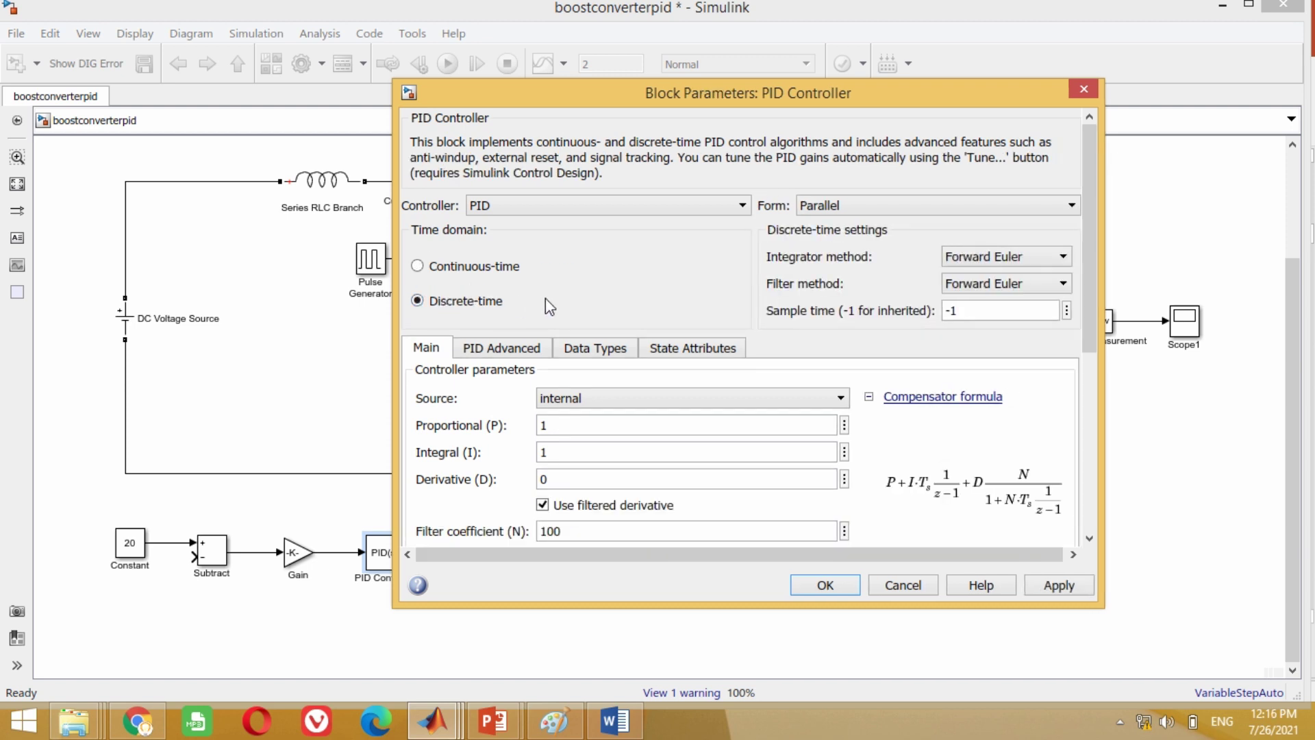
Step: Enable output limiting on the PID Controller with an upper saturation limit of 0.9 and a lower limit of 0.1
{"action": "left_click", "coordinate": [507, 349]}
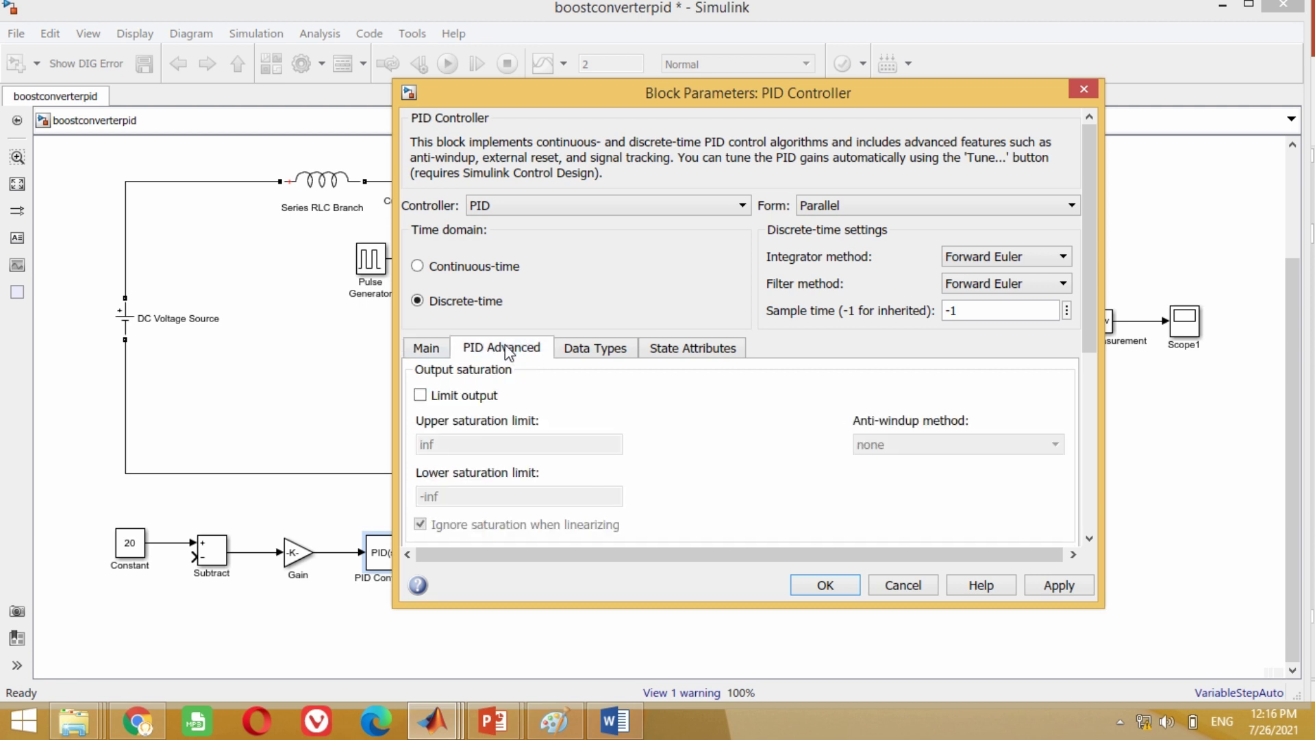
{"action": "scroll", "coordinate": [515, 425], "scroll_direction": "down", "scroll_amount": 2}
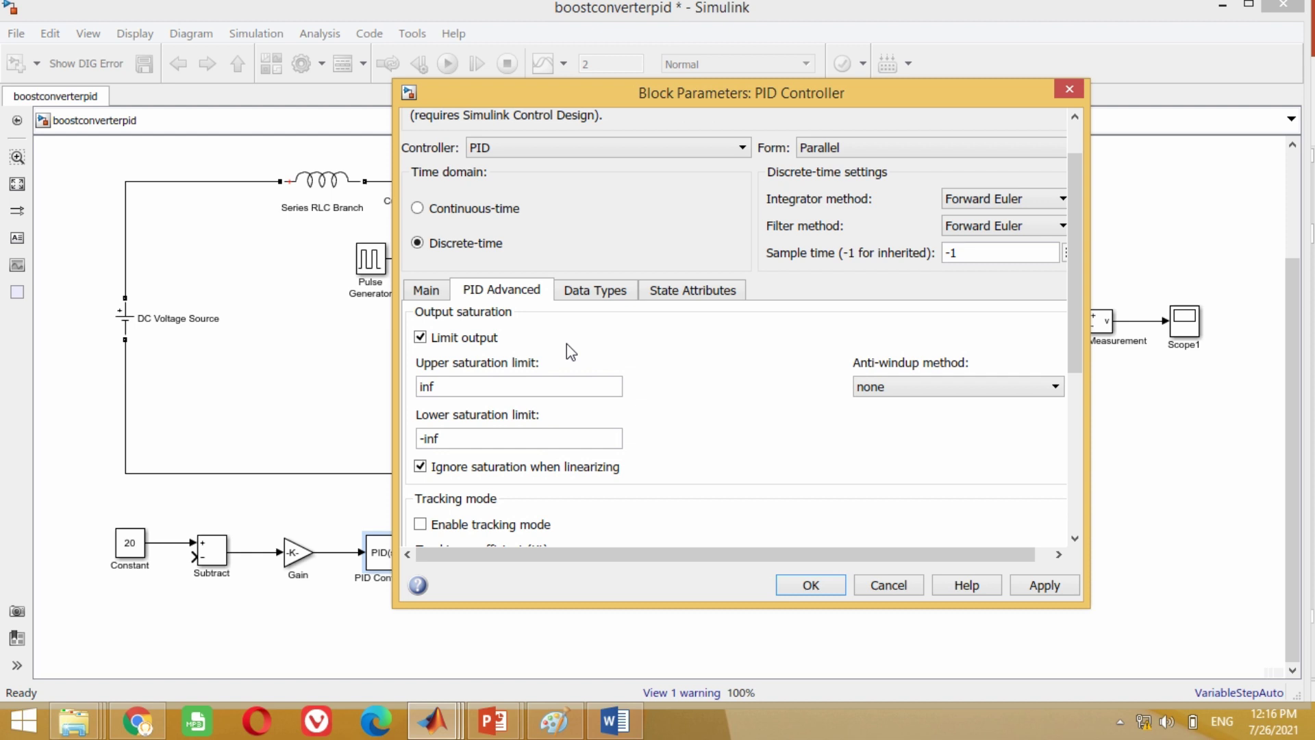
{"action": "double_click", "coordinate": [446, 386]}
{"action": "type", "text": "0.9"}
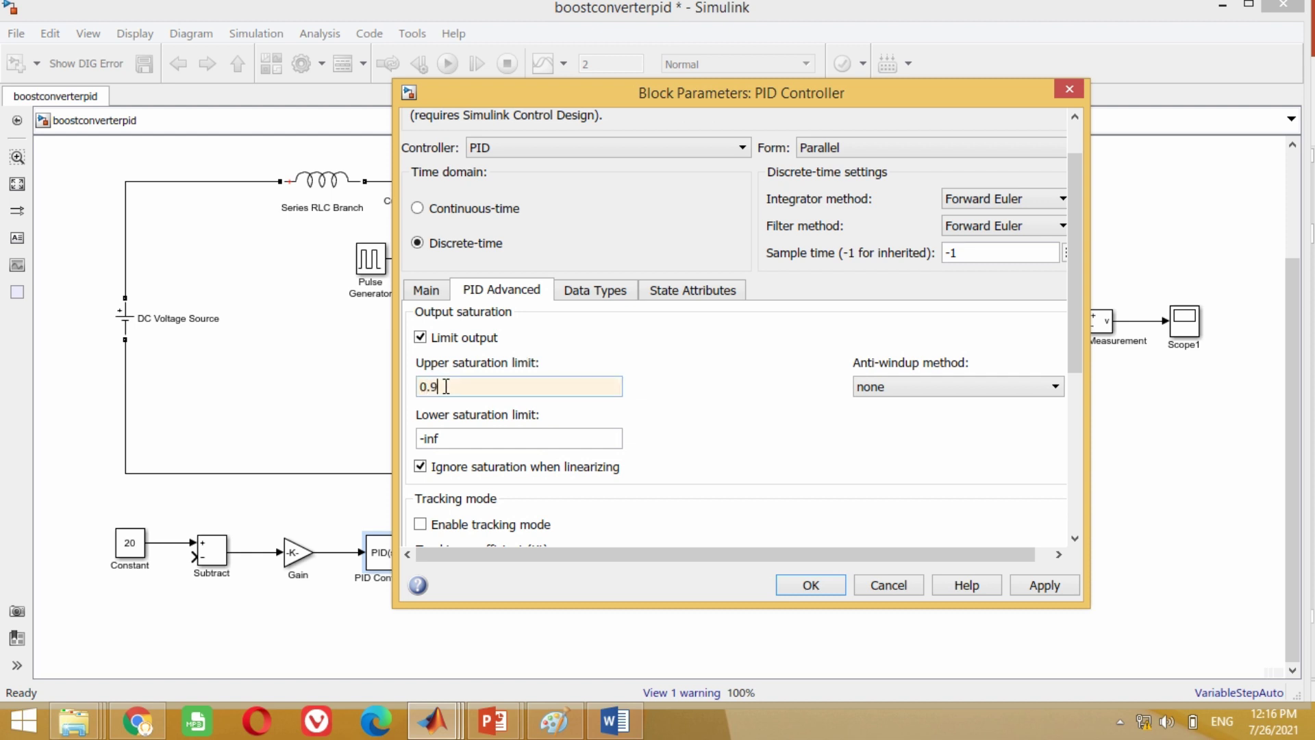
{"action": "double_click", "coordinate": [457, 440]}
{"action": "type", "text": "0.1"}
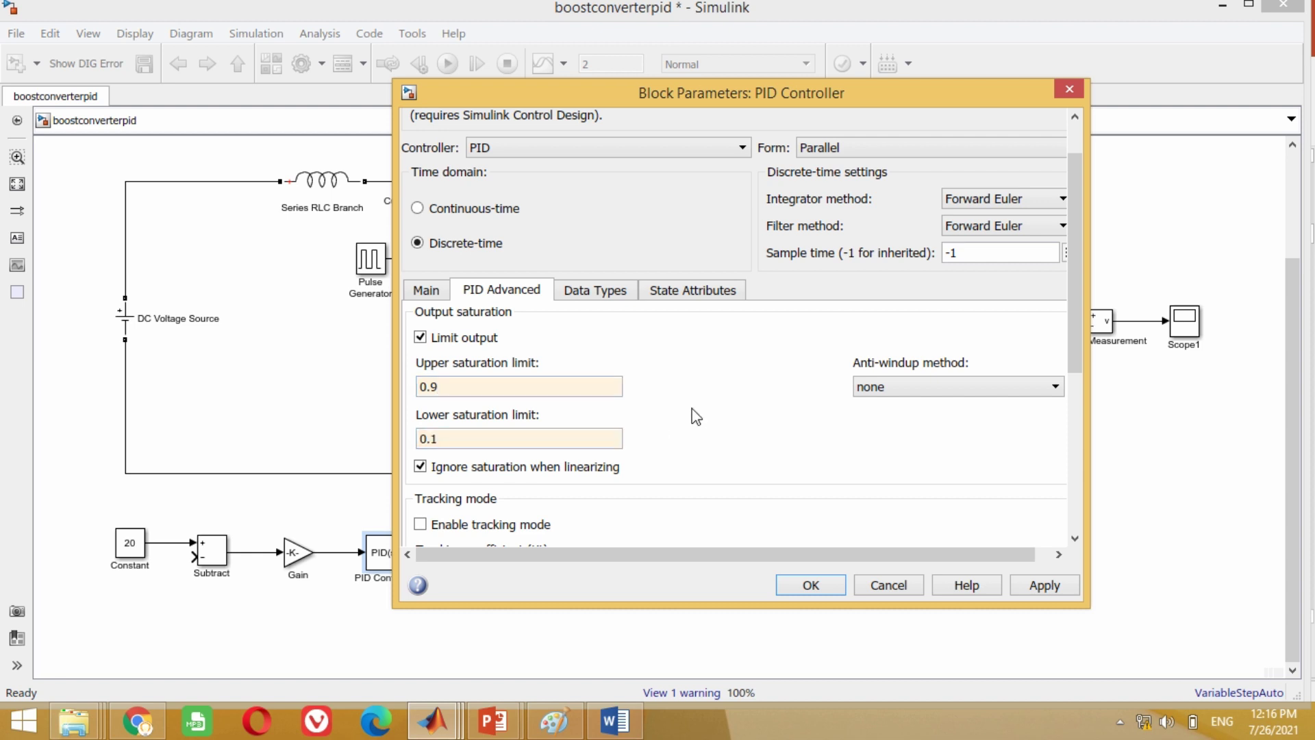
Step: Apply the PID Controller's saturation limits and change its controller type to PI
{"action": "scroll", "coordinate": [695, 404], "scroll_direction": "down", "scroll_amount": 1}
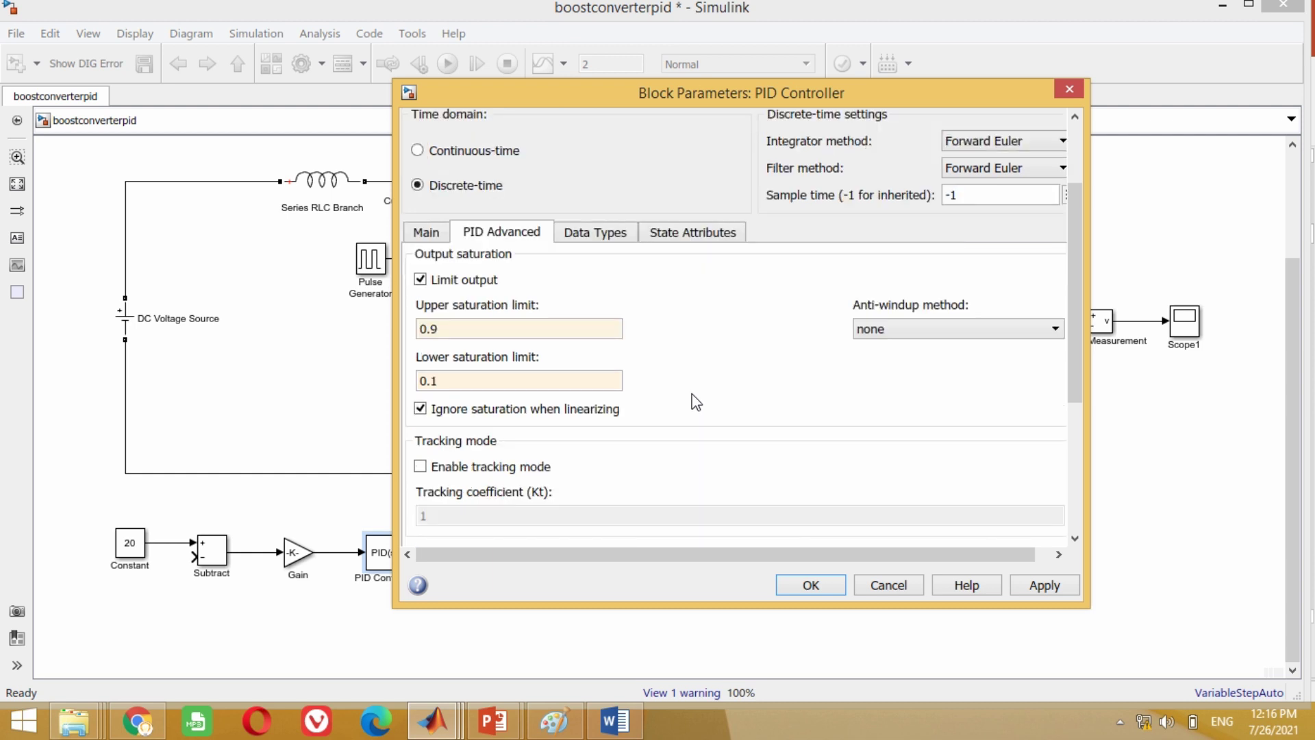
{"action": "scroll", "coordinate": [696, 403], "scroll_direction": "up", "scroll_amount": 1}
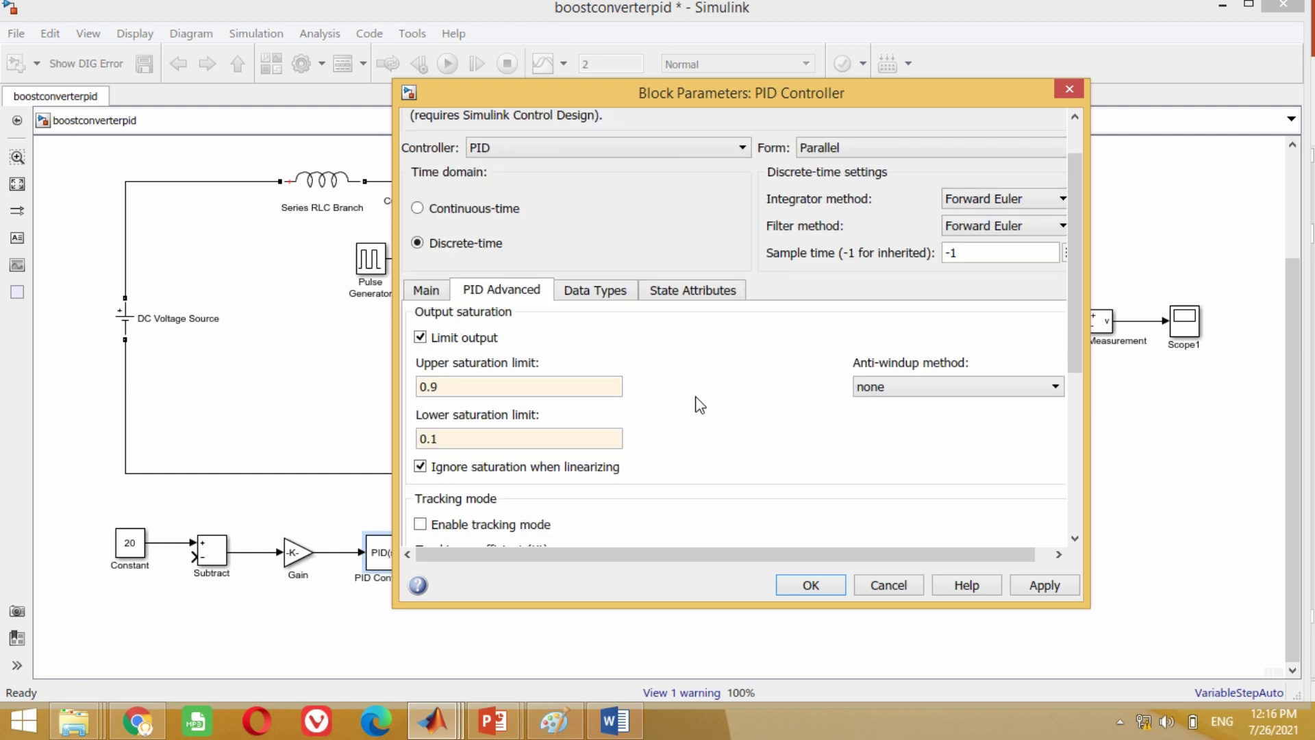
{"action": "left_click", "coordinate": [1048, 585]}
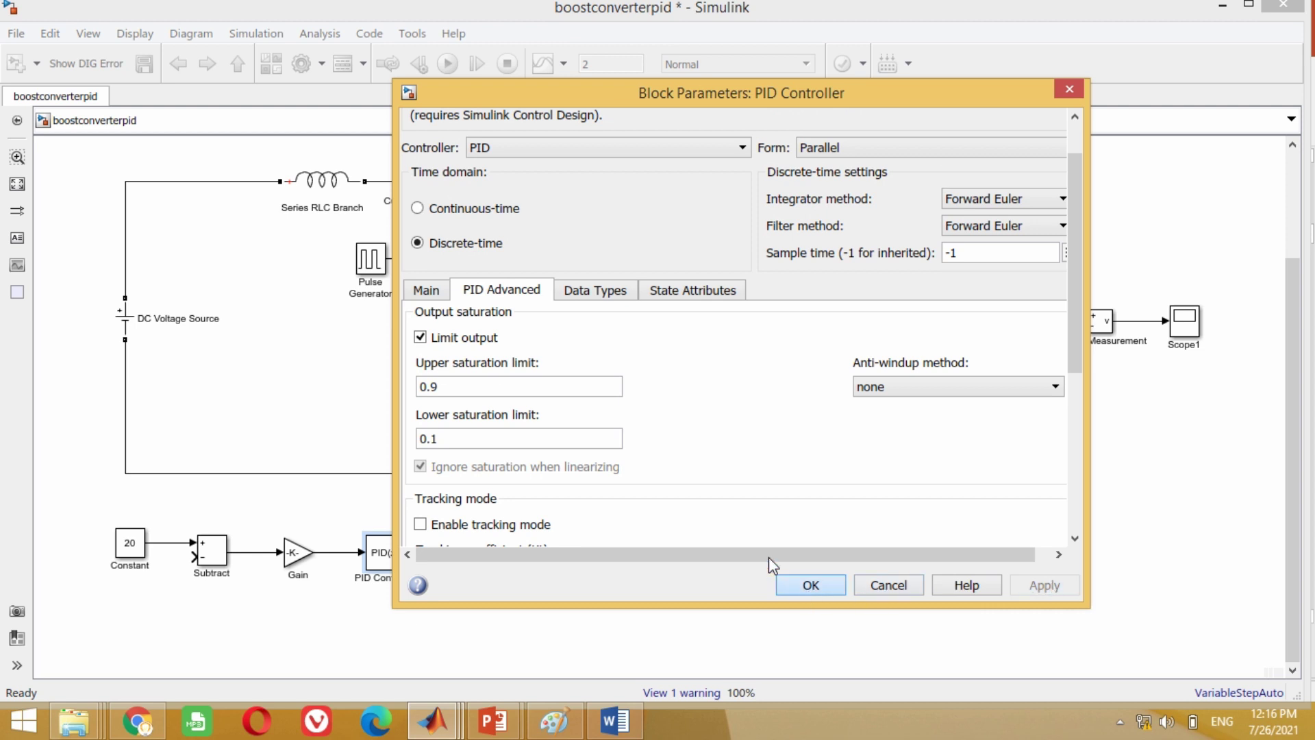
{"action": "left_click", "coordinate": [539, 146]}
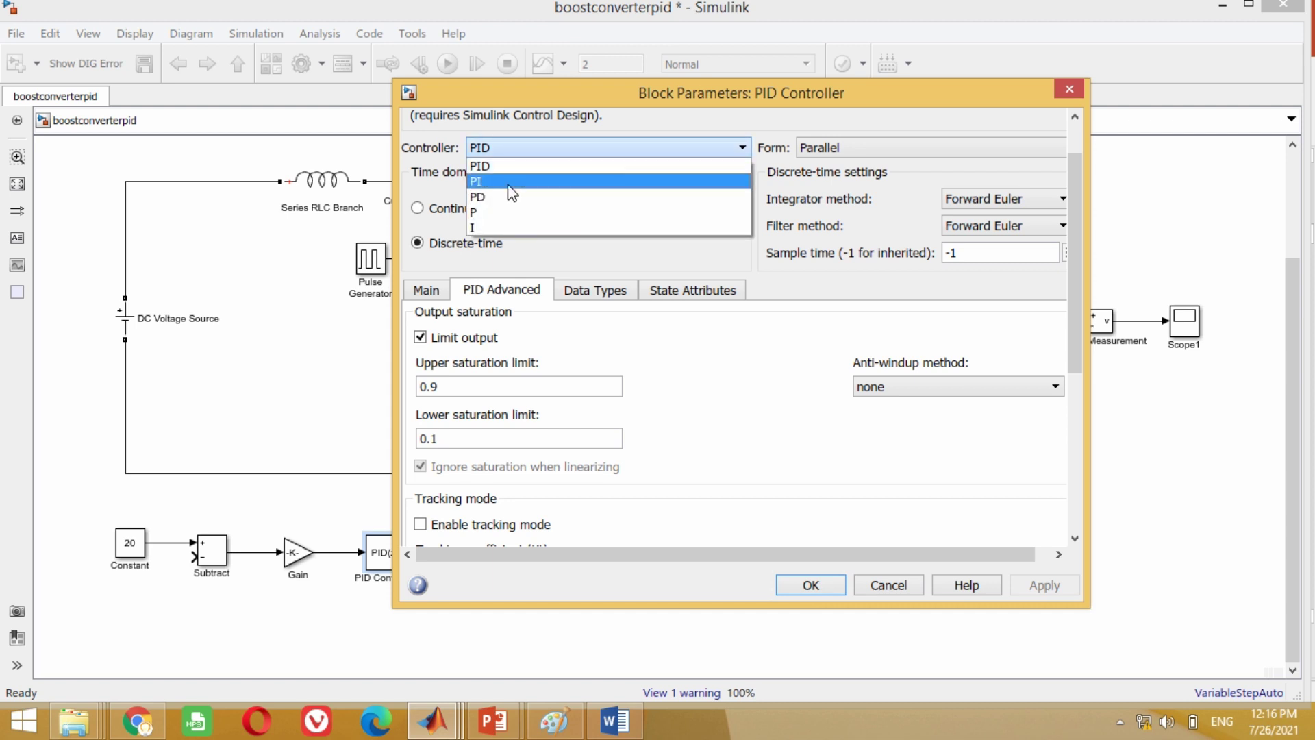
{"action": "left_click", "coordinate": [509, 184]}
{"action": "left_click", "coordinate": [426, 264]}
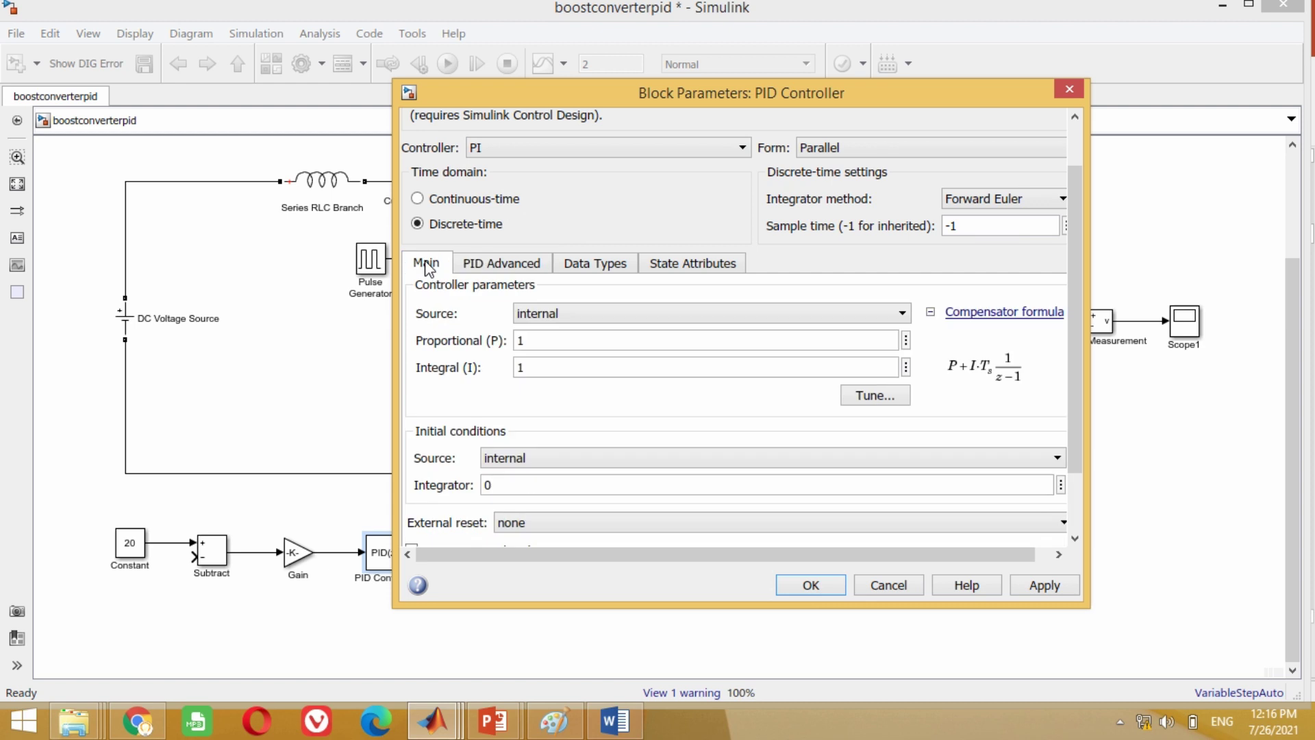
{"action": "left_click", "coordinate": [1050, 586]}
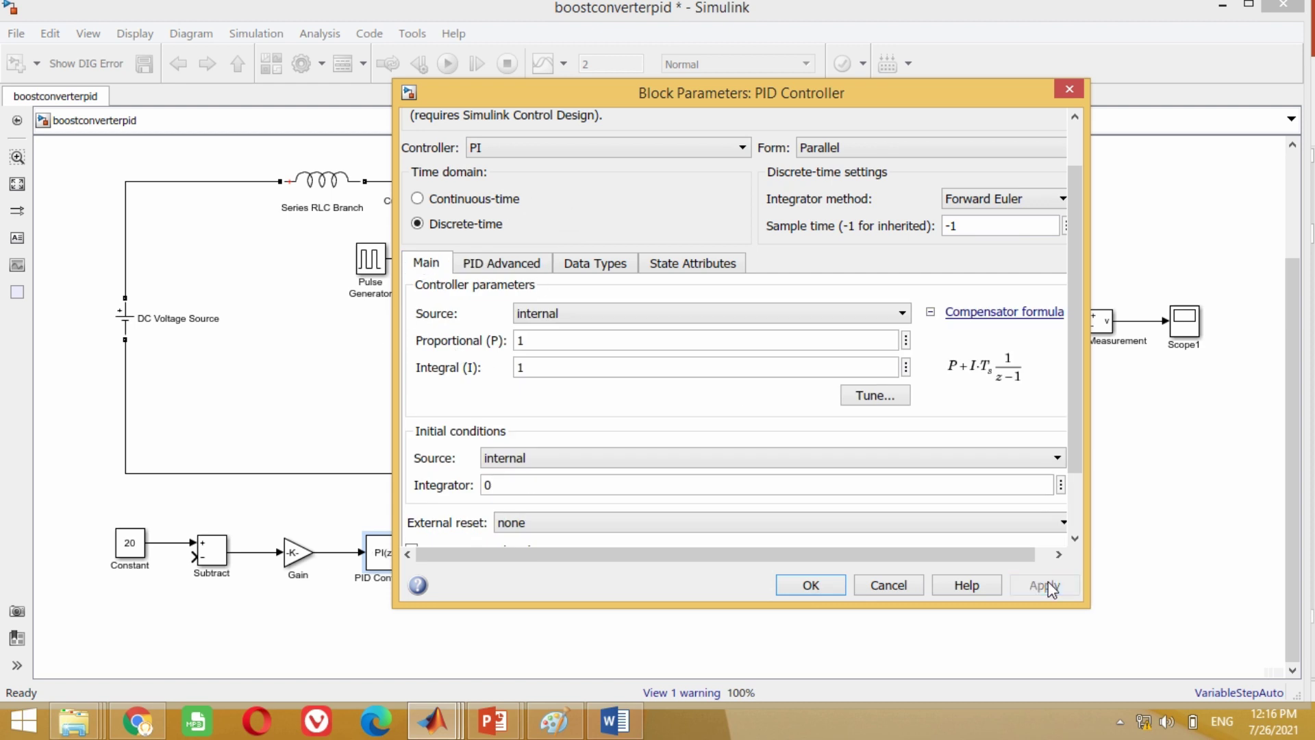
{"action": "left_click", "coordinate": [827, 583]}
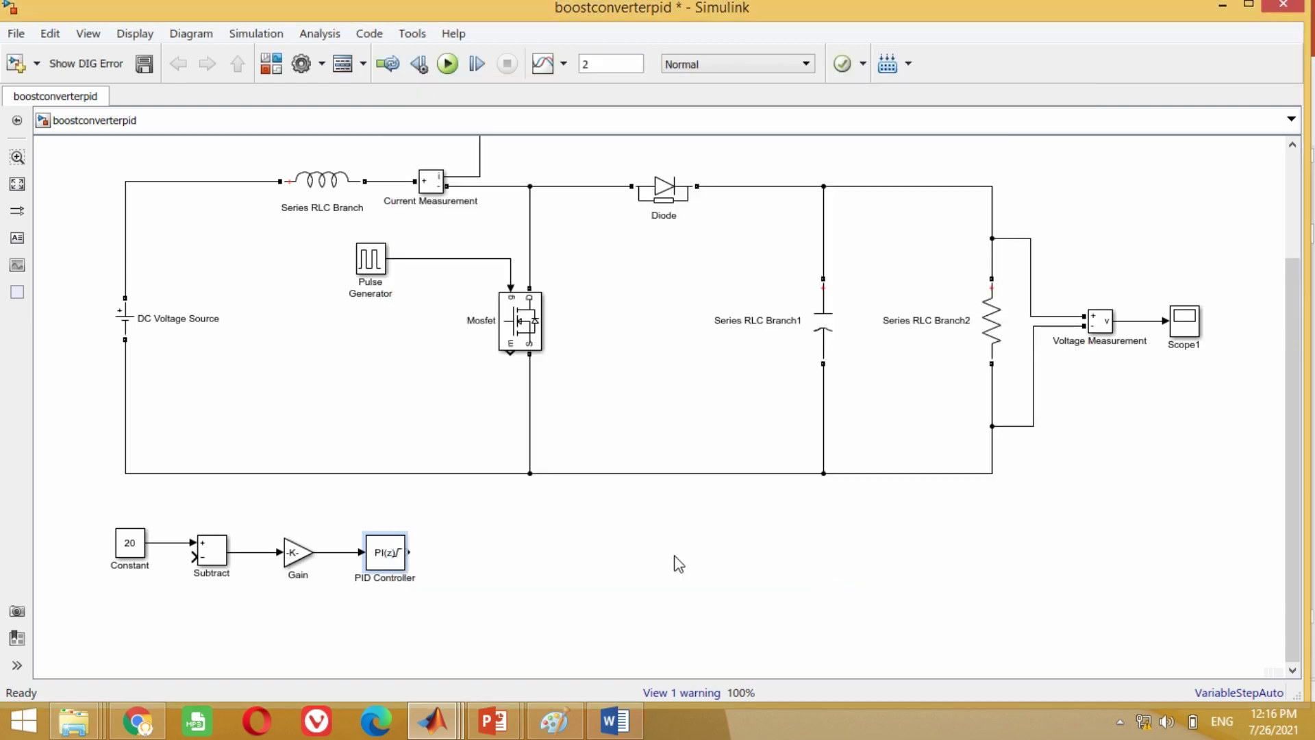
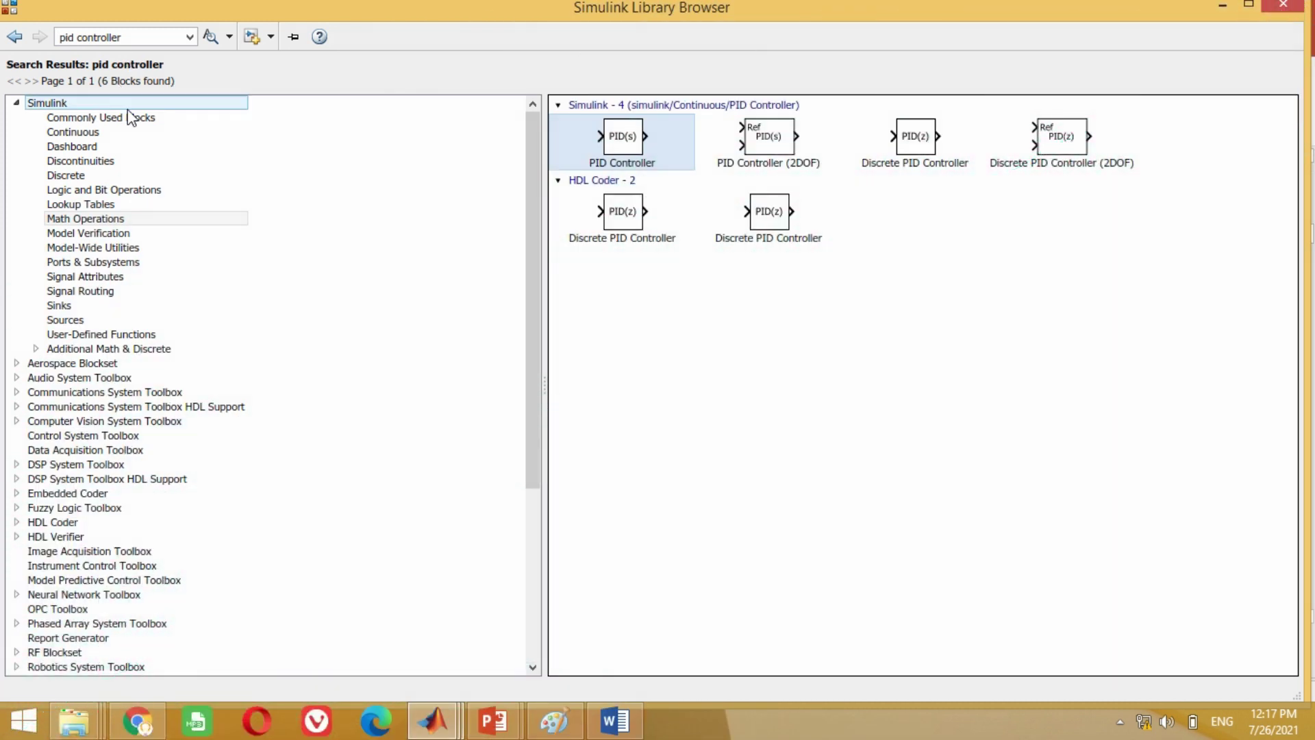
Step: Add a Relational Operator block from Commonly Used Blocks beside the PID Controller and connect the controller output to its lower input
{"action": "left_click", "coordinate": [130, 131]}
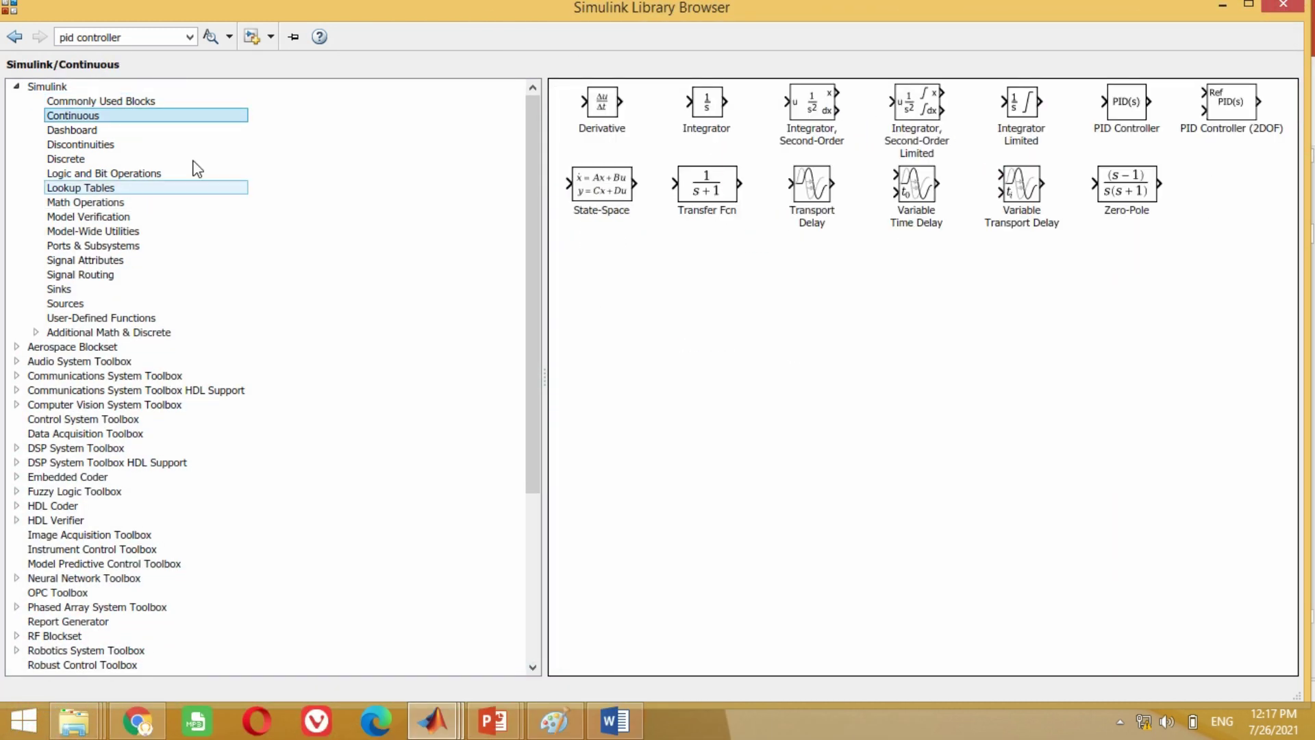
{"action": "left_click", "coordinate": [74, 103]}
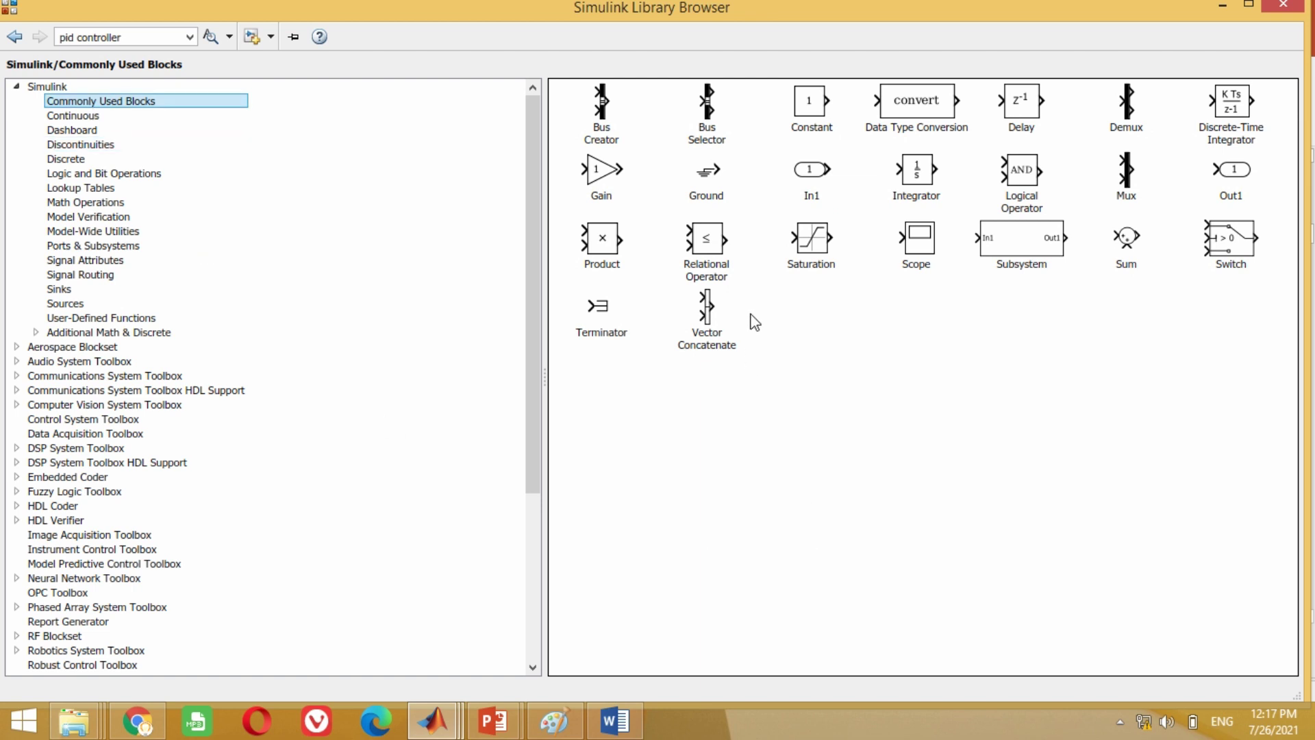
{"action": "left_click", "coordinate": [709, 244]}
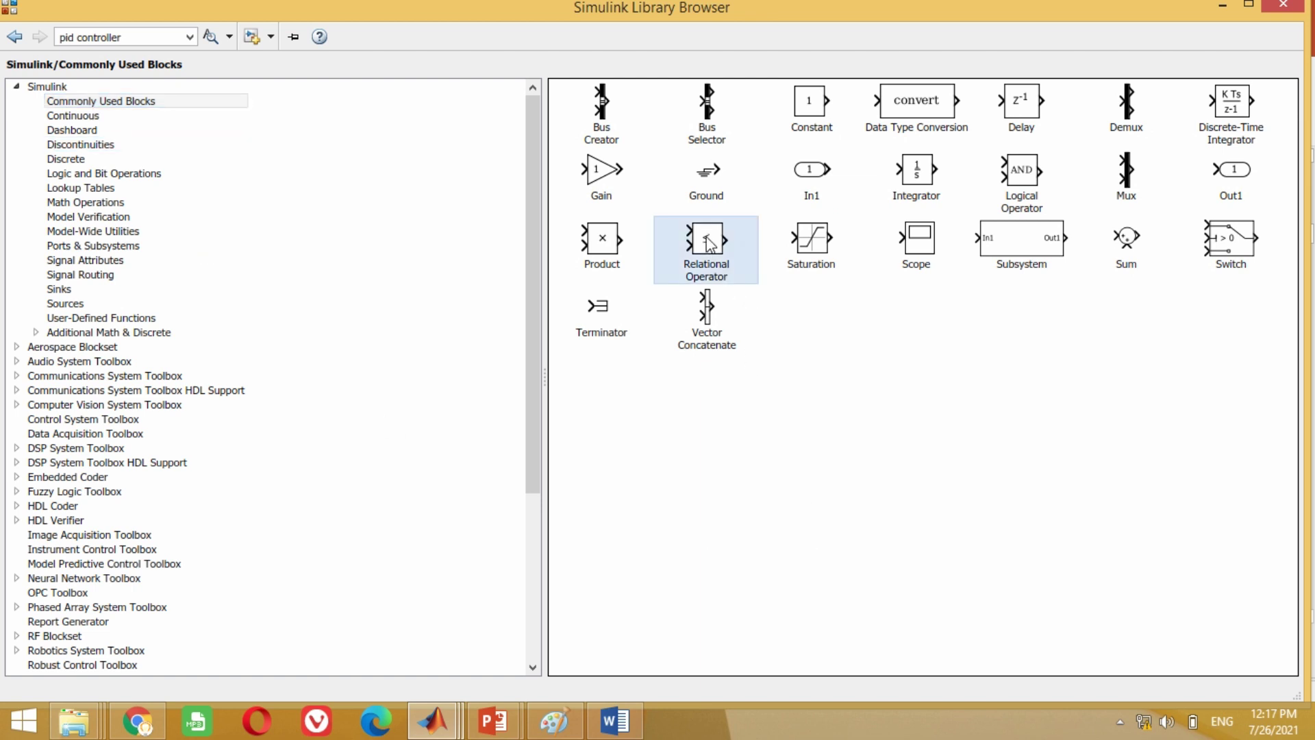
{"action": "right_click", "coordinate": [706, 238]}
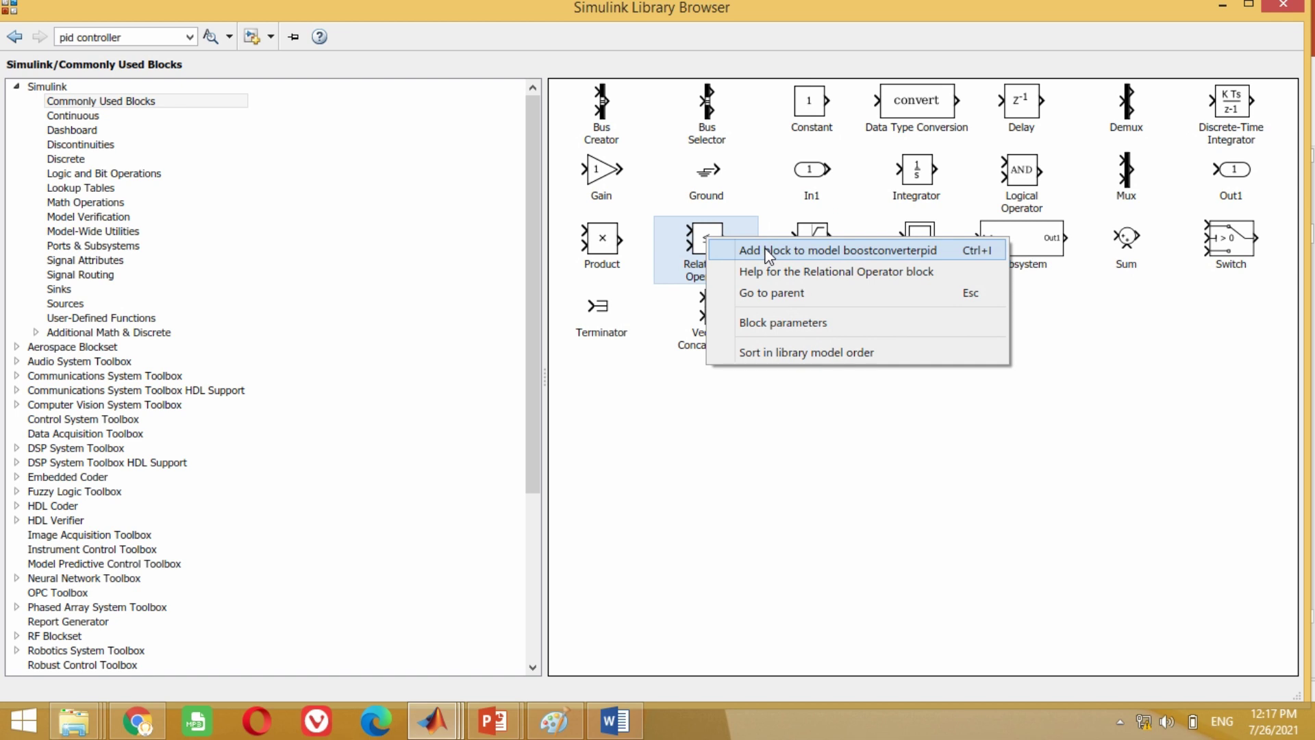
{"action": "left_click", "coordinate": [768, 251]}
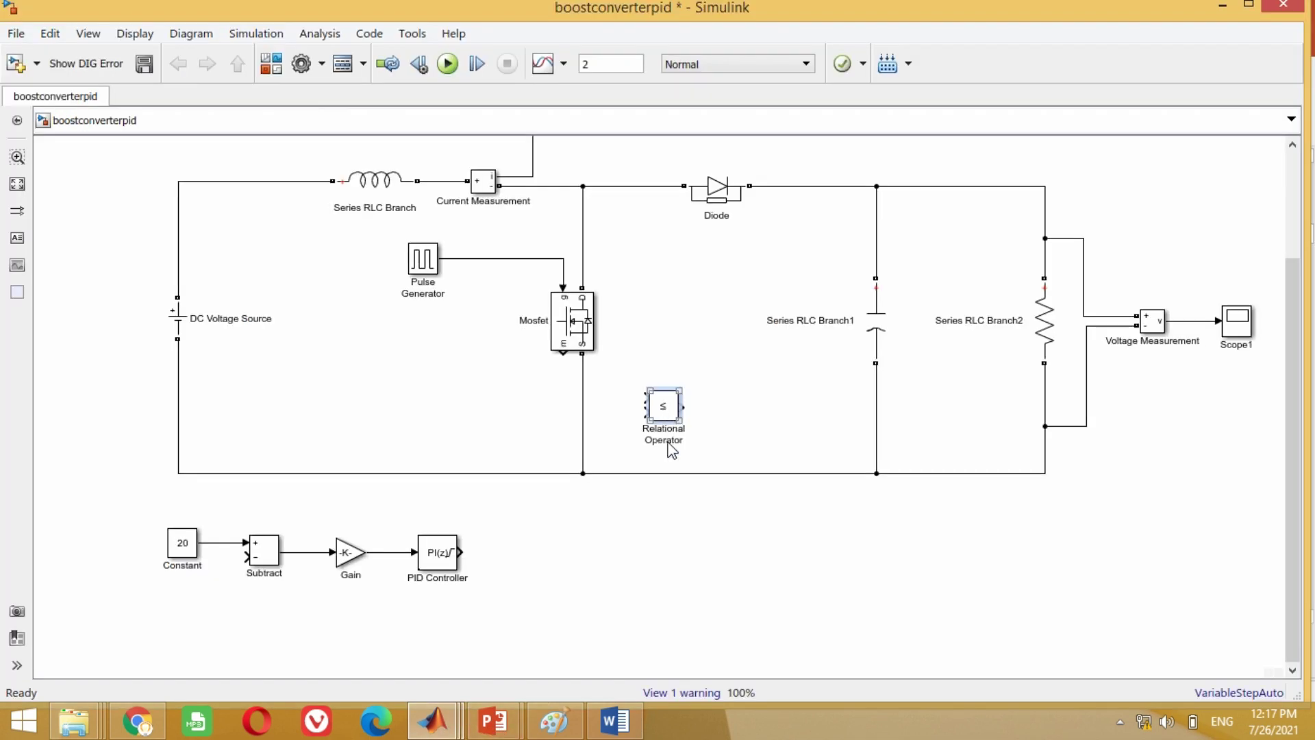
{"action": "left_click_drag", "start_coordinate": [667, 414], "coordinate": [584, 550]}
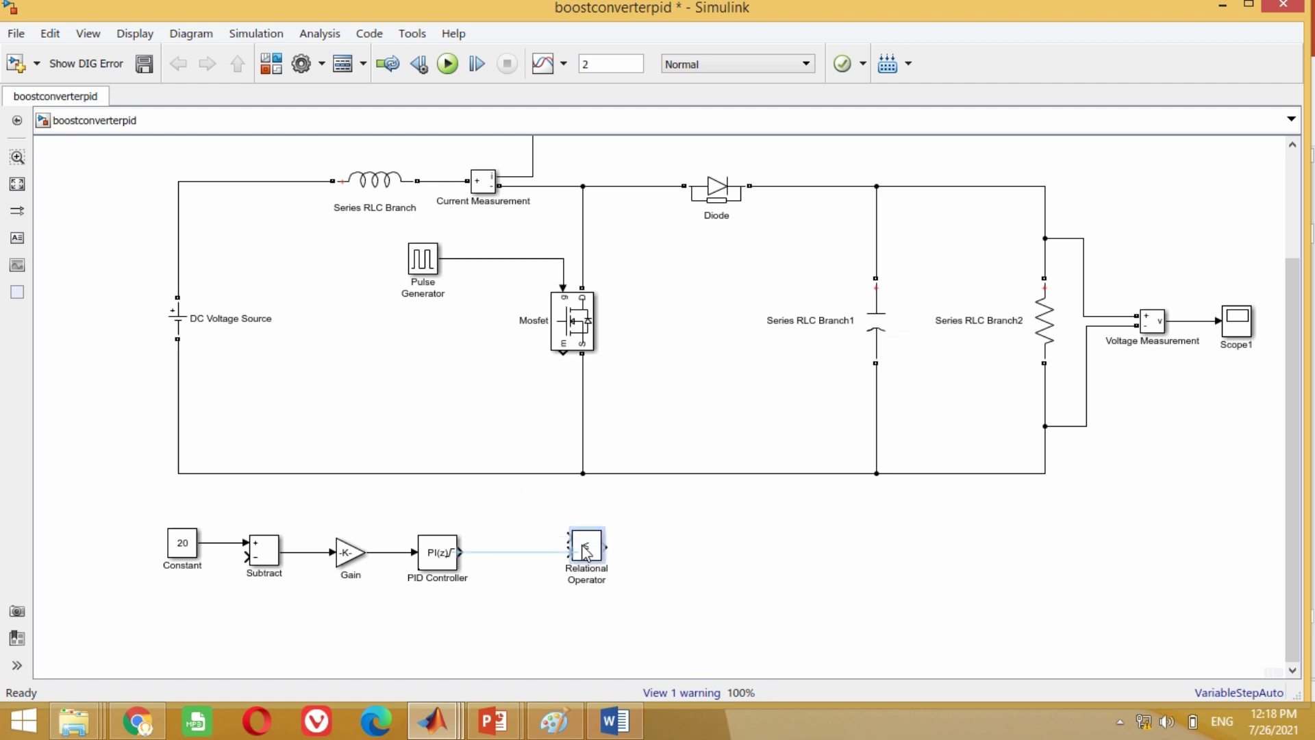
{"action": "left_click", "coordinate": [666, 600]}
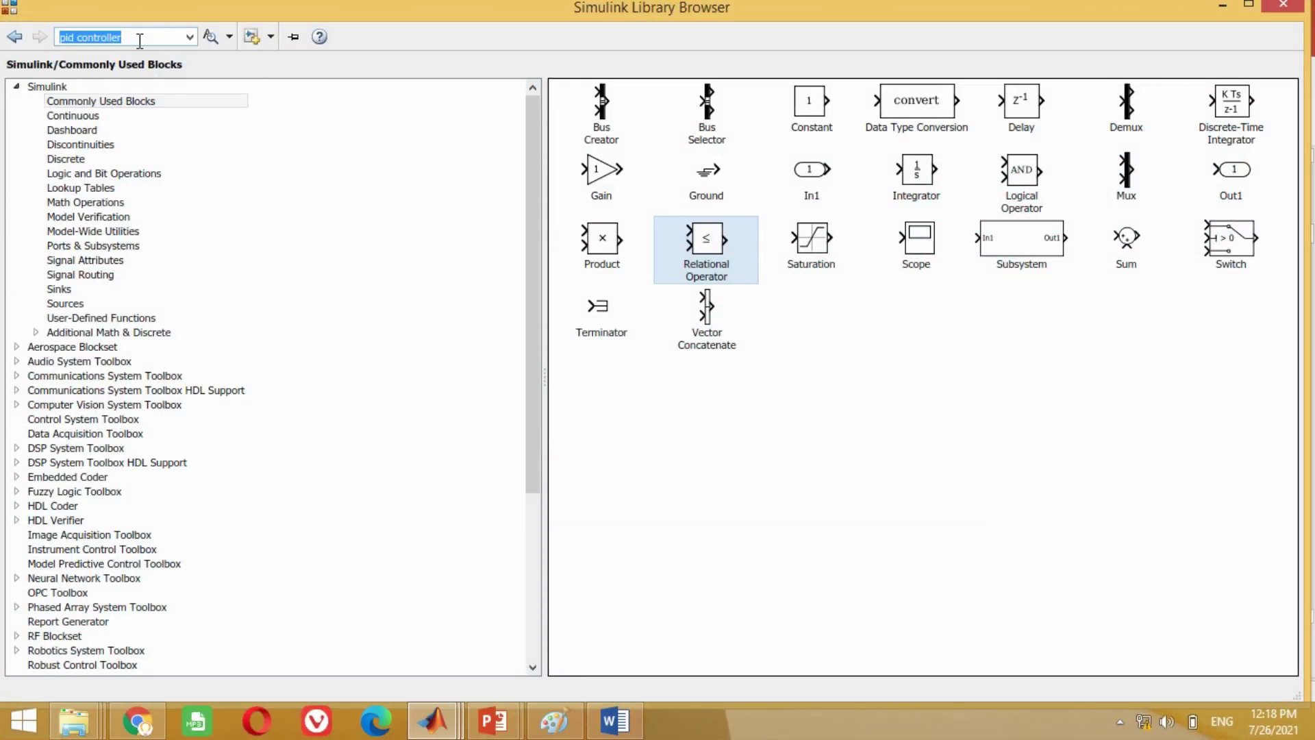
Step: Search the block library for "repeating sequenc", add the Simulink Repeating Sequence block, and connect it to the Relational Operator's upper input
{"action": "type", "text": "repeating"}
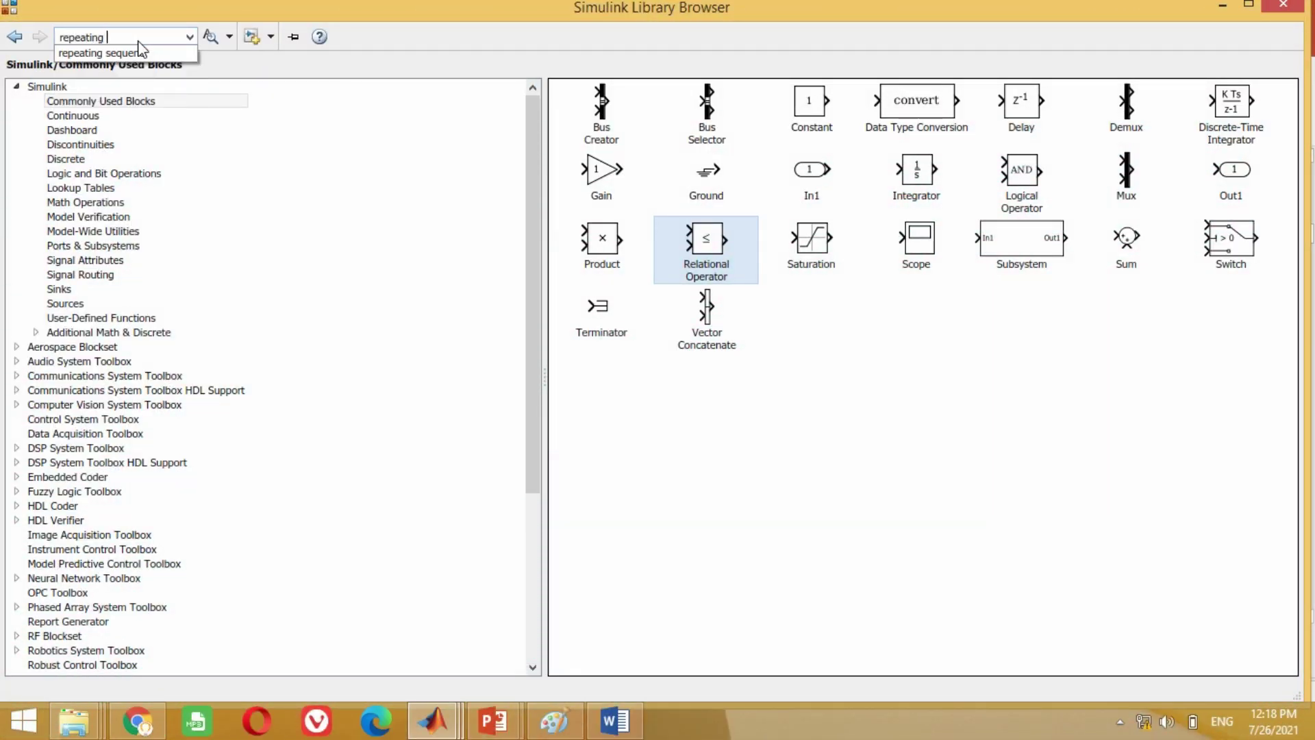
{"action": "type", "text": " sequenc"}
{"action": "left_click", "coordinate": [140, 40]}
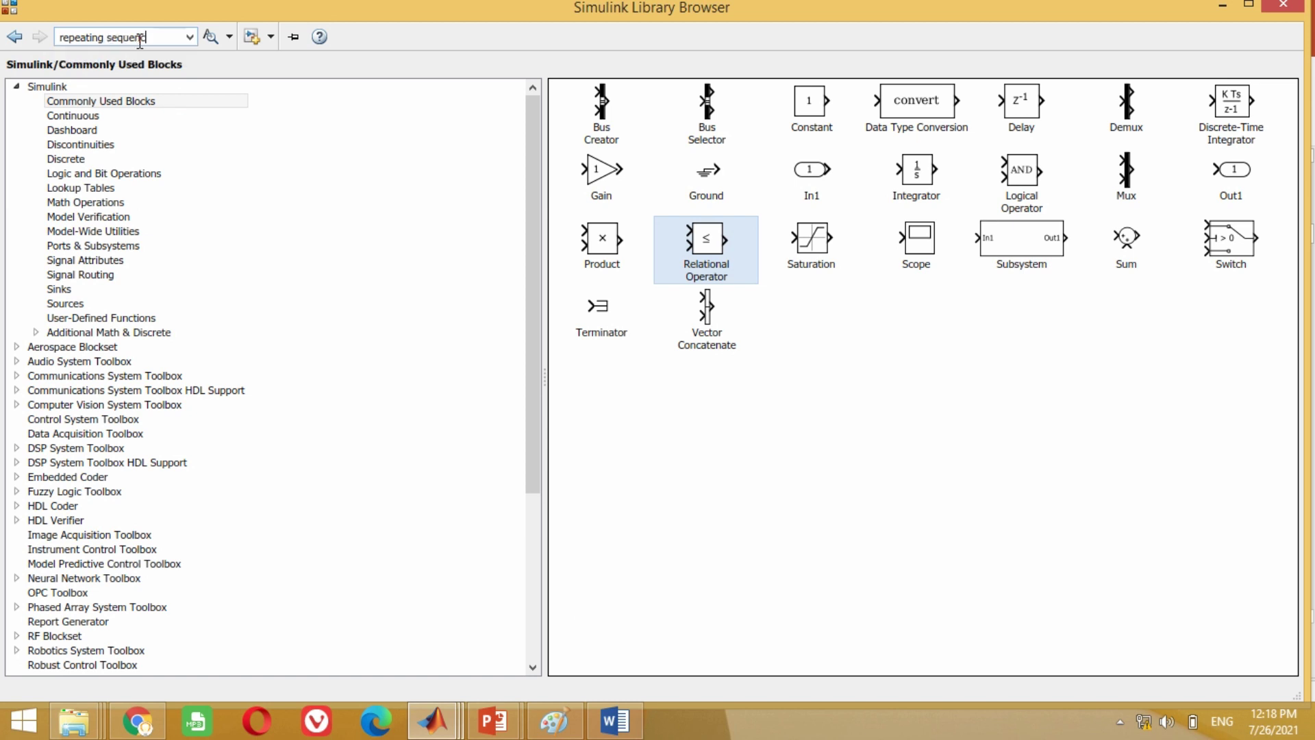
{"action": "key", "text": "Return"}
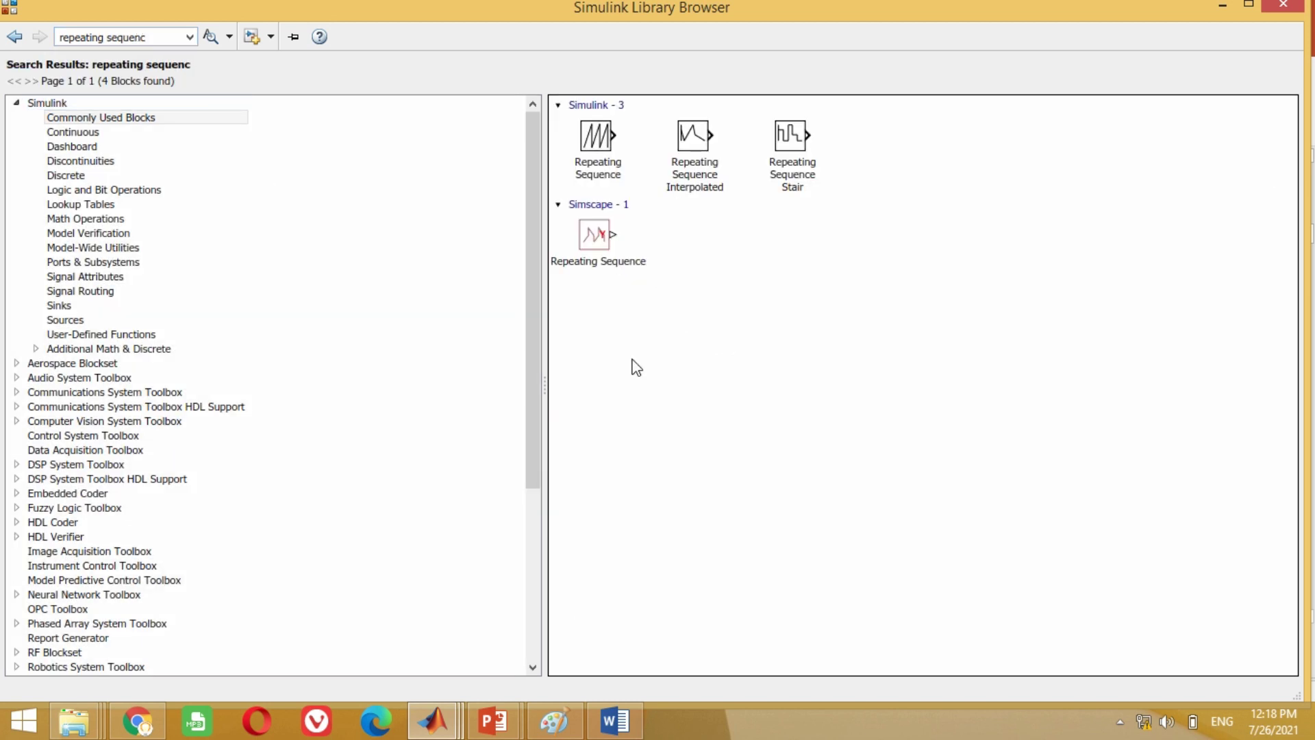
{"action": "left_click", "coordinate": [598, 146]}
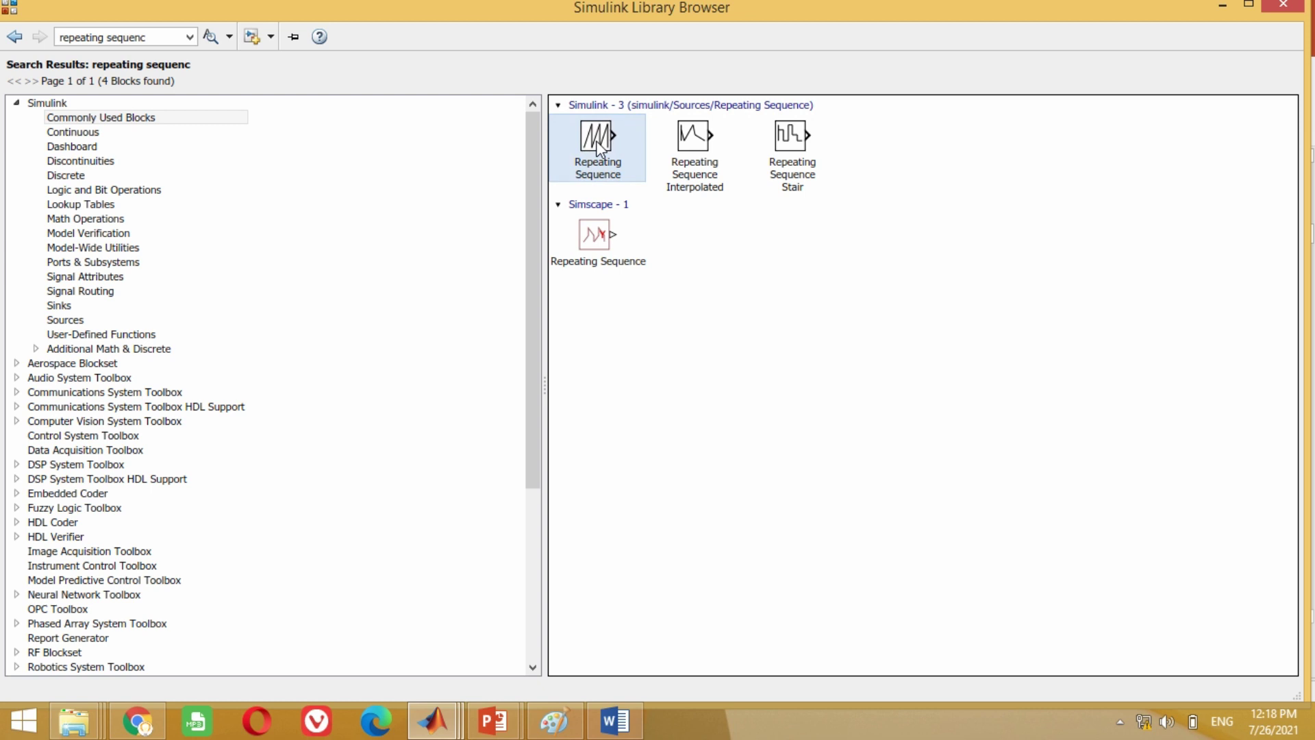
{"action": "right_click", "coordinate": [596, 140]}
{"action": "left_click", "coordinate": [623, 154]}
{"action": "mouse_move", "coordinate": [660, 421]}
{"action": "left_mouse_down"}
{"action": "mouse_move", "coordinate": [607, 463]}
{"action": "mouse_move", "coordinate": [482, 510]}
{"action": "mouse_move", "coordinate": [565, 533]}
{"action": "left_mouse_up"}
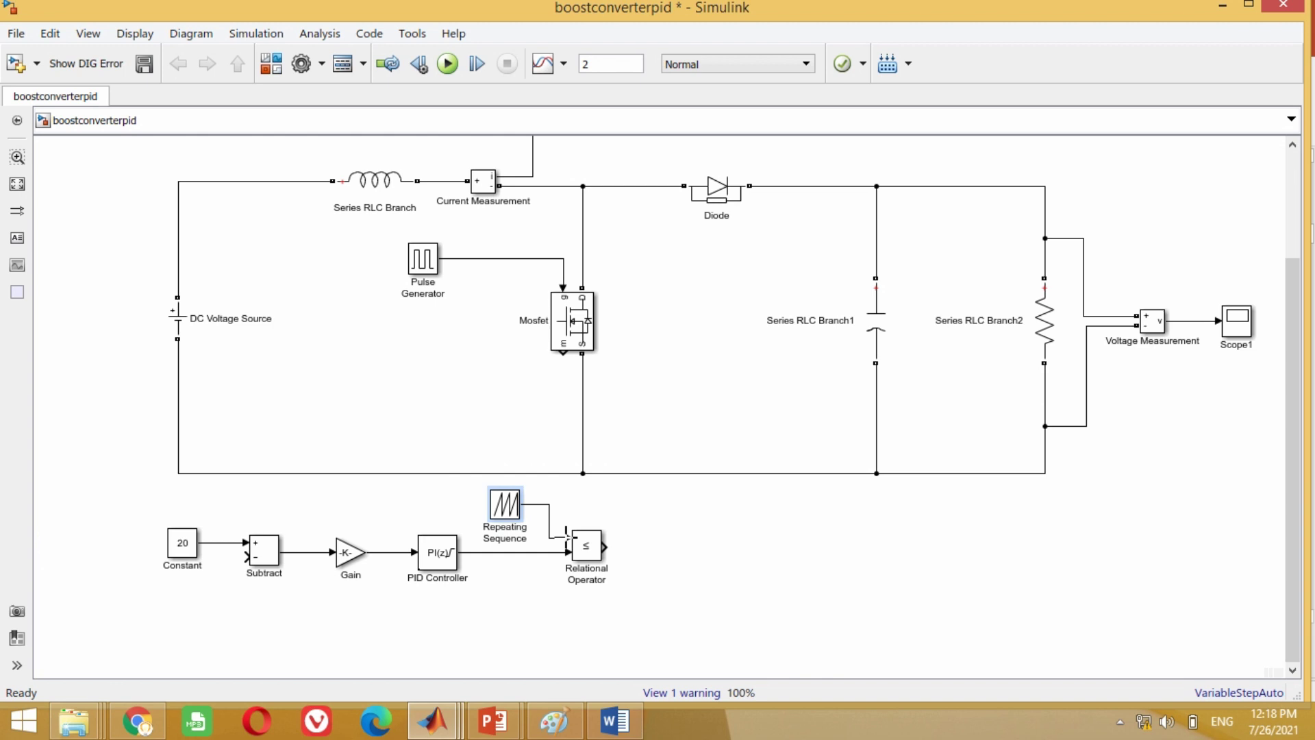
Step: Set the Repeating Sequence block's time values to [0 0.00004] and output values to [0 1]
{"action": "double_click", "coordinate": [504, 505]}
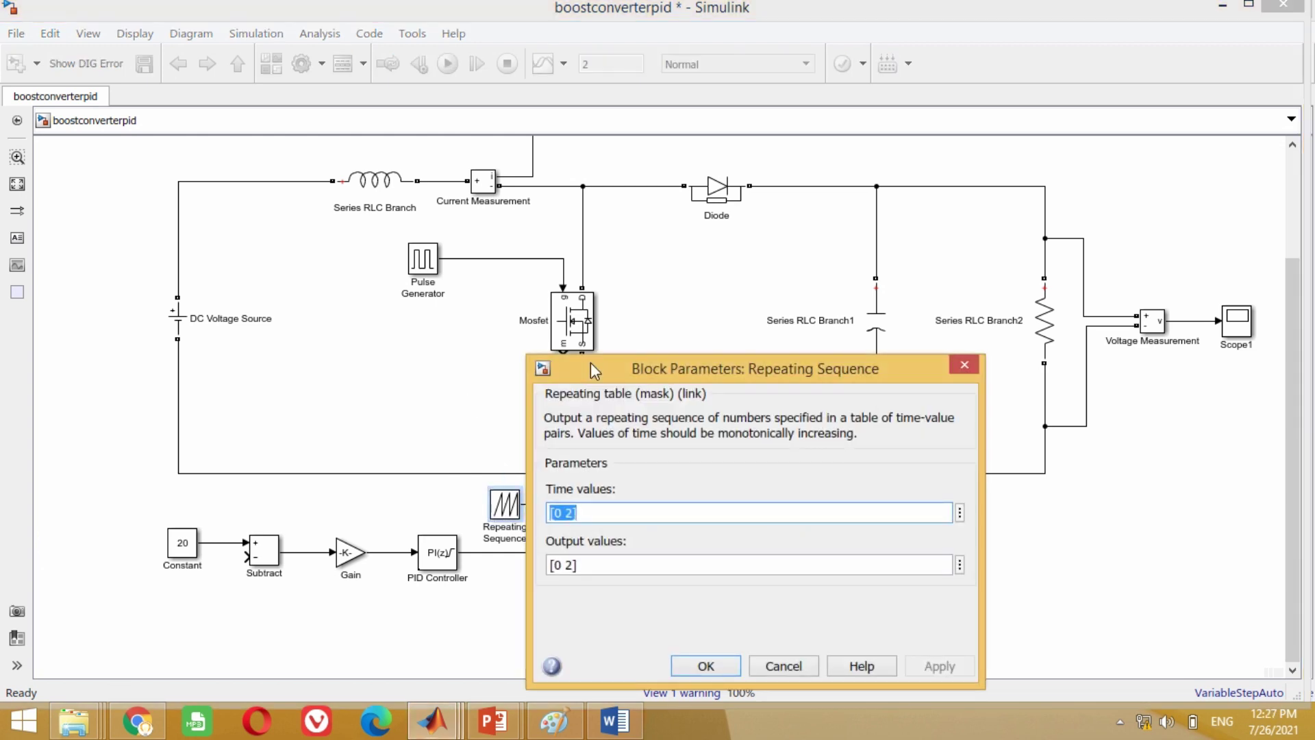
{"action": "left_click_drag", "start_coordinate": [590, 363], "coordinate": [522, 224]}
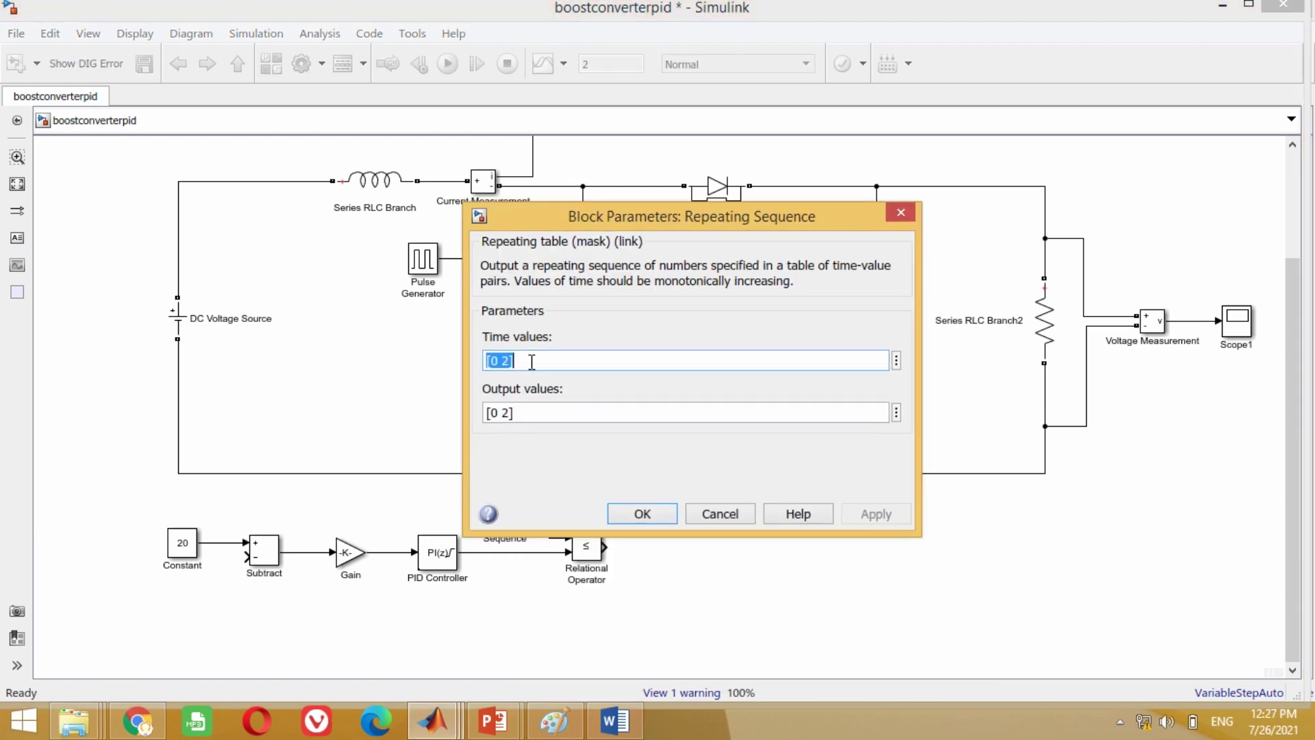
{"action": "left_click", "coordinate": [522, 365]}
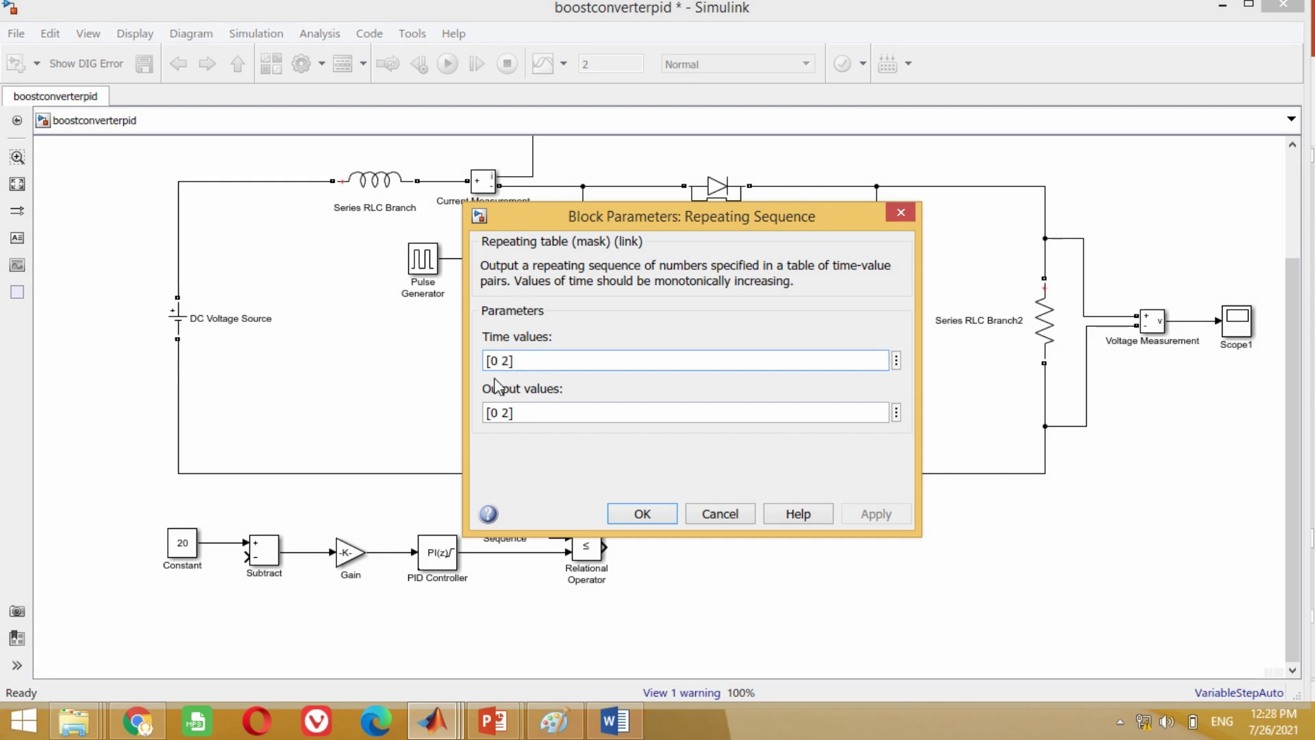
{"action": "type", "text": "0.00004"}
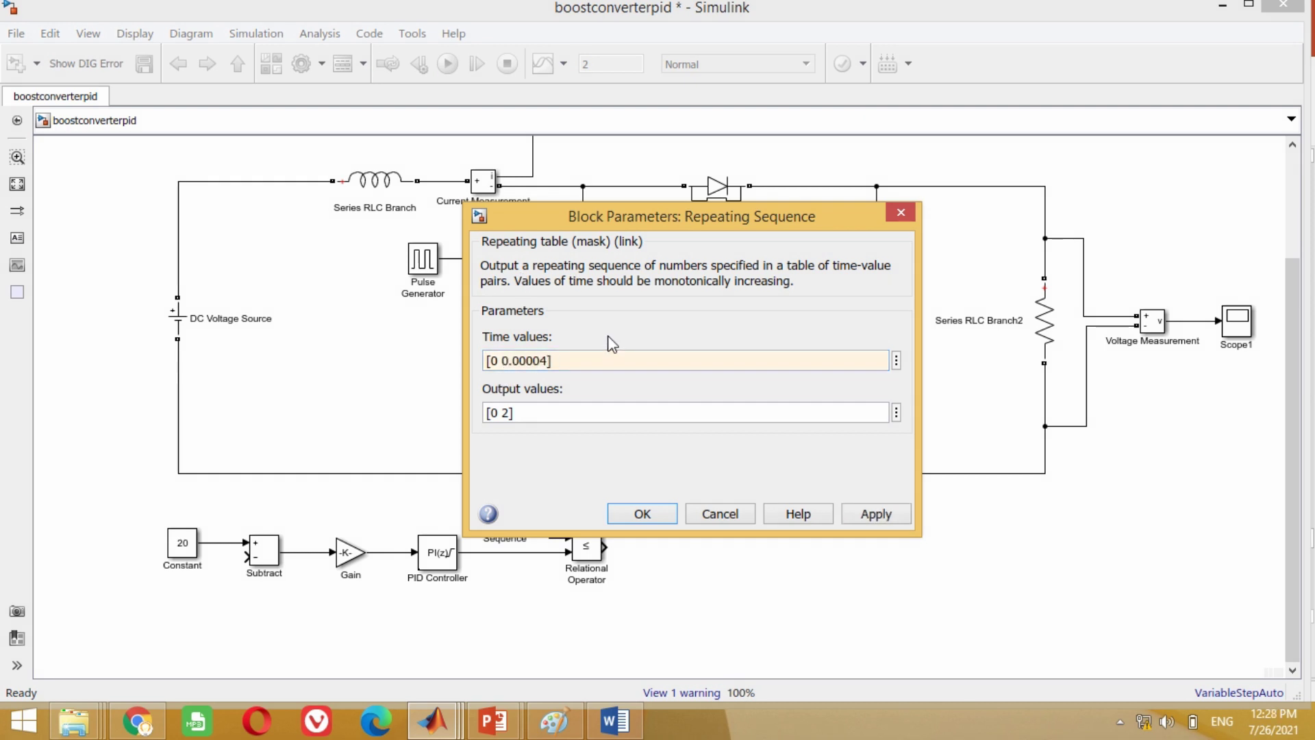
{"action": "key", "text": "Tab"}
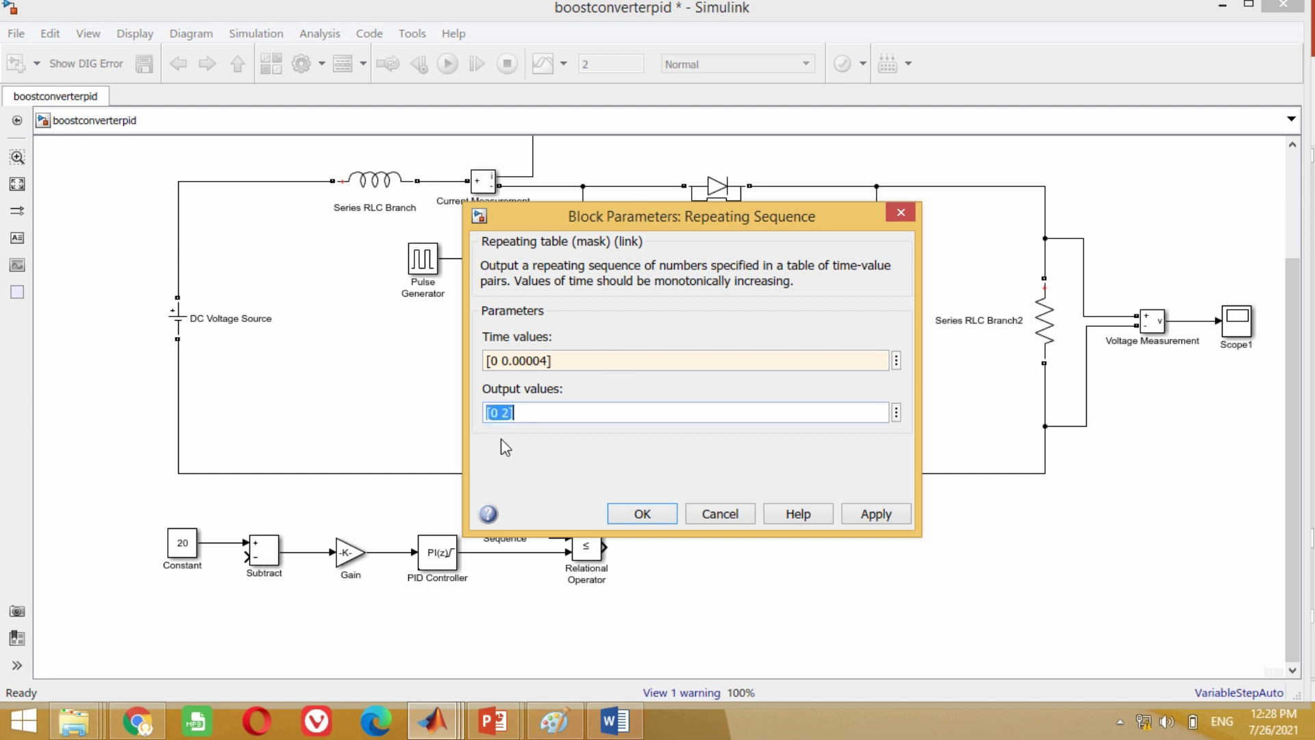
{"action": "key", "text": "Right"}
{"action": "key", "text": "Left"}
{"action": "key", "text": "BackSpace"}
{"action": "type", "text": "1"}
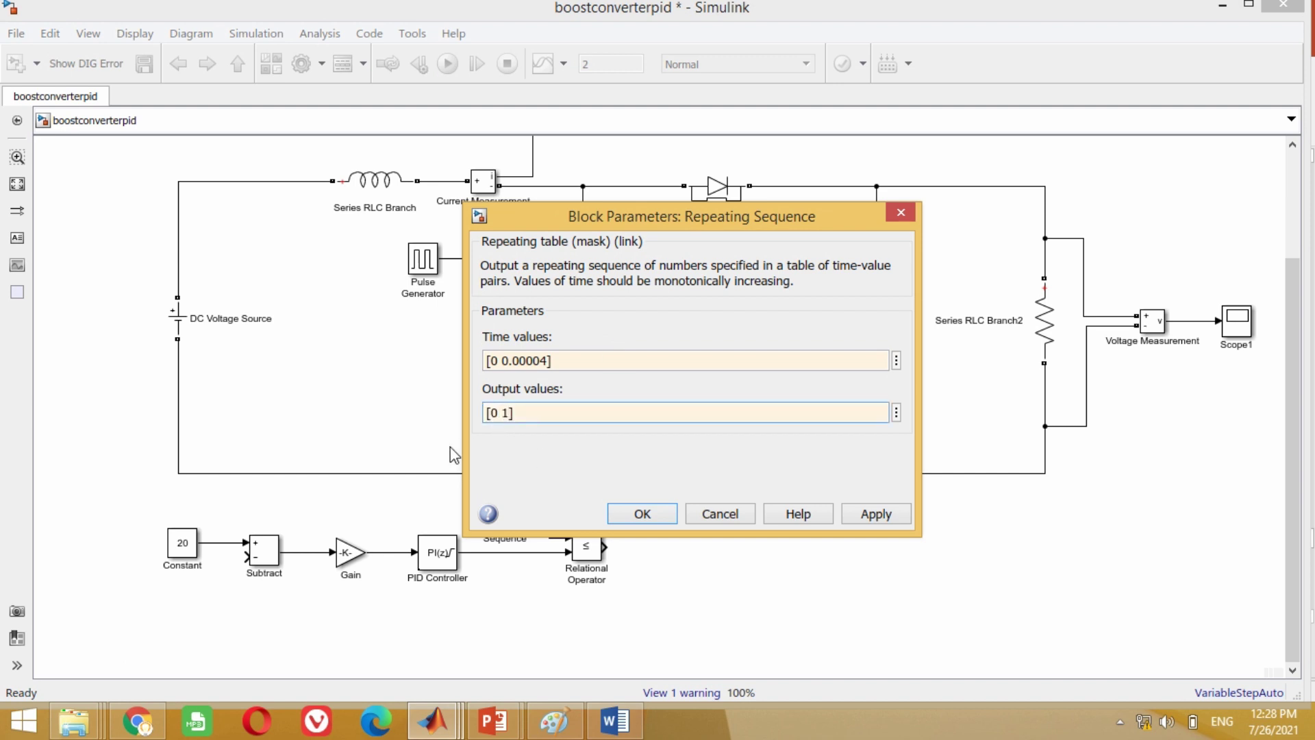
{"action": "left_click", "coordinate": [881, 515]}
{"action": "left_click", "coordinate": [635, 513]}
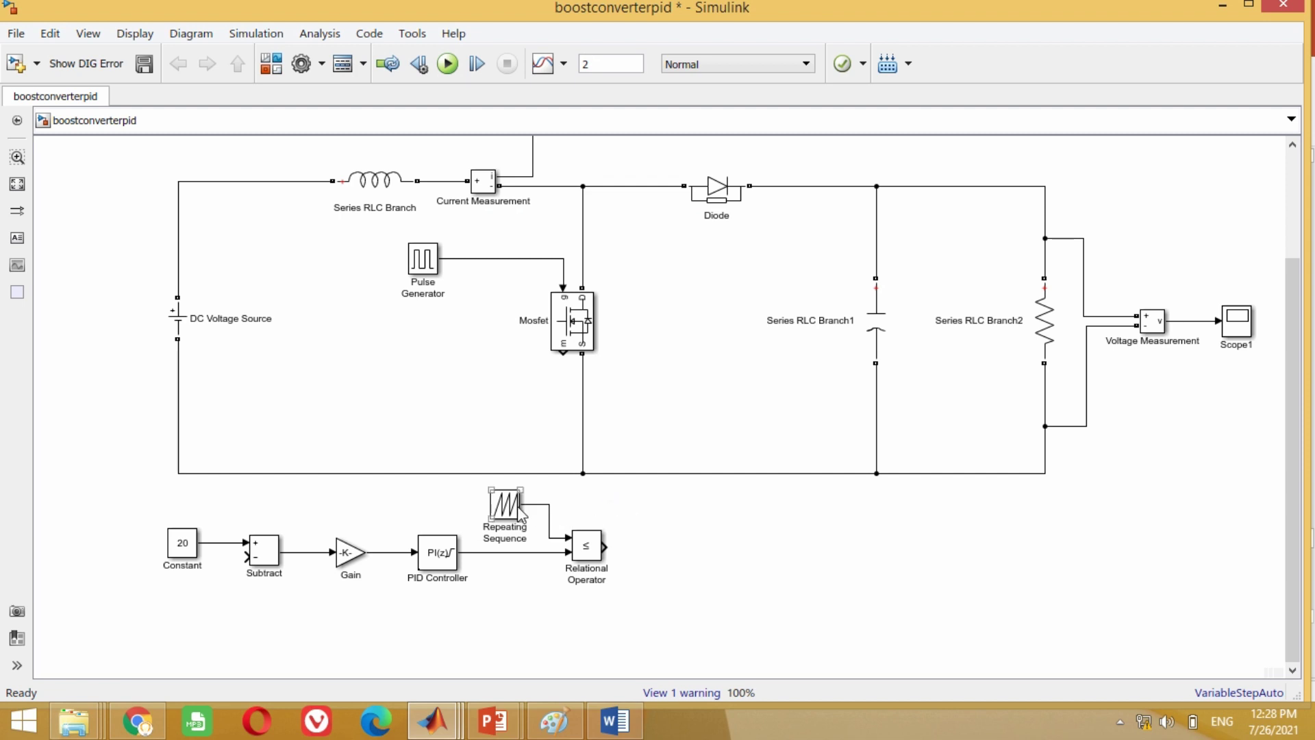
Step: Delete the Pulse Generator block and its leftover signal line to the Mosfet gate
{"action": "left_click", "coordinate": [430, 274]}
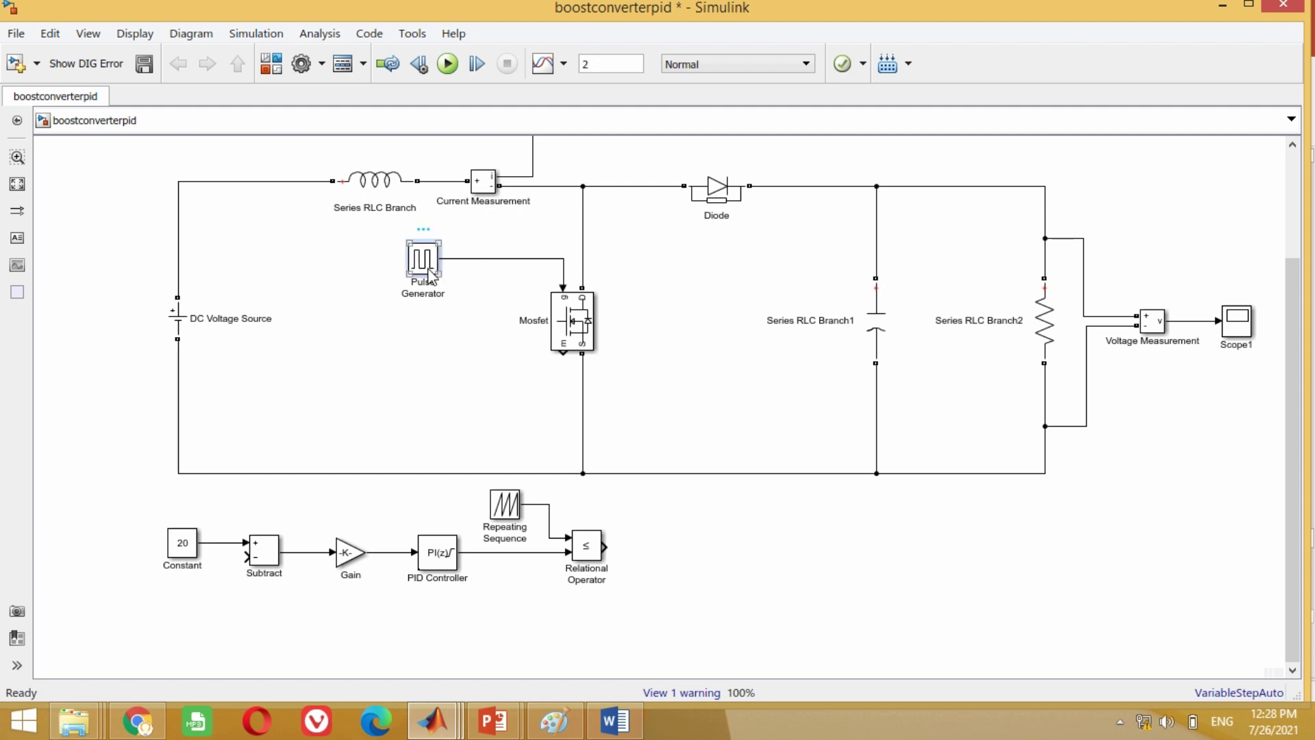
{"action": "key", "text": "Delete"}
{"action": "left_click", "coordinate": [507, 259]}
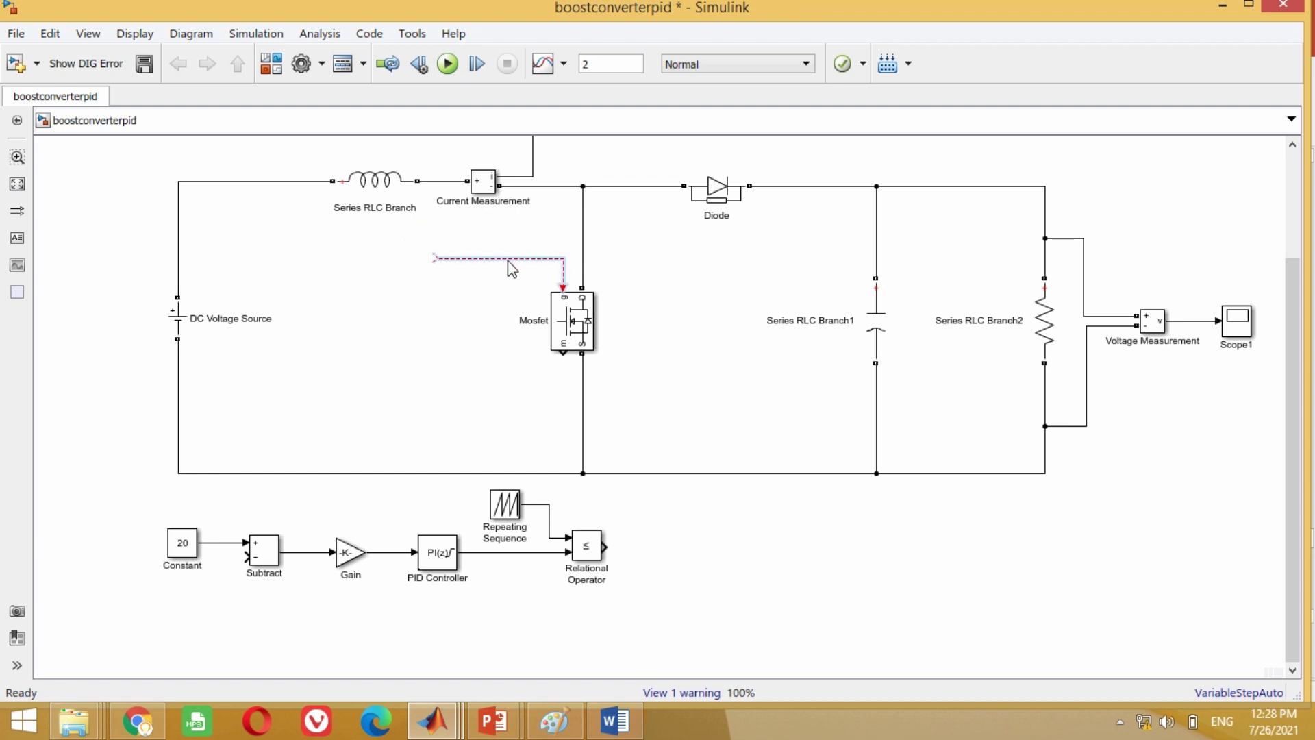
{"action": "key", "text": "Delete"}
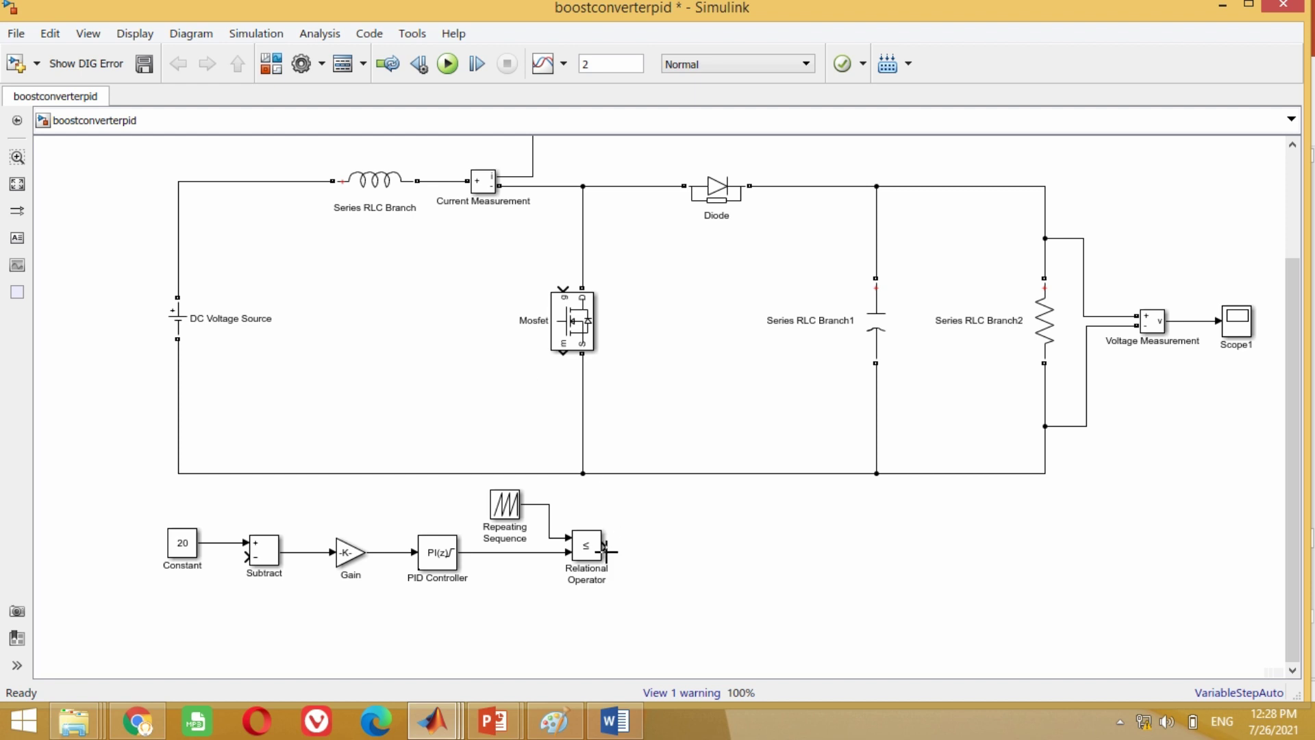
Step: Connect the Relational Operator output to the Mosfet gate and route the line's horizontal segment just above the Mosfet
{"action": "left_click_drag", "start_coordinate": [605, 550], "coordinate": [726, 326]}
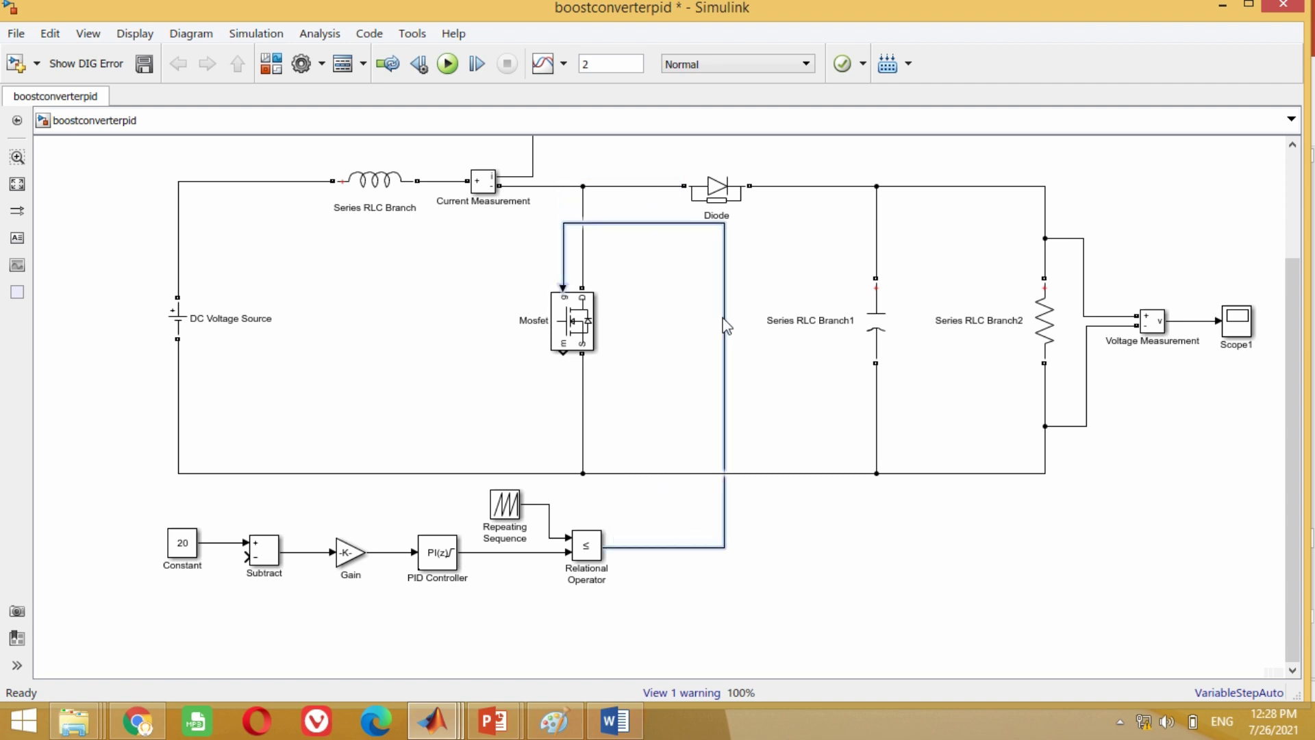
{"action": "left_click_drag", "start_coordinate": [637, 224], "coordinate": [637, 260]}
{"action": "left_click", "coordinate": [662, 431]}
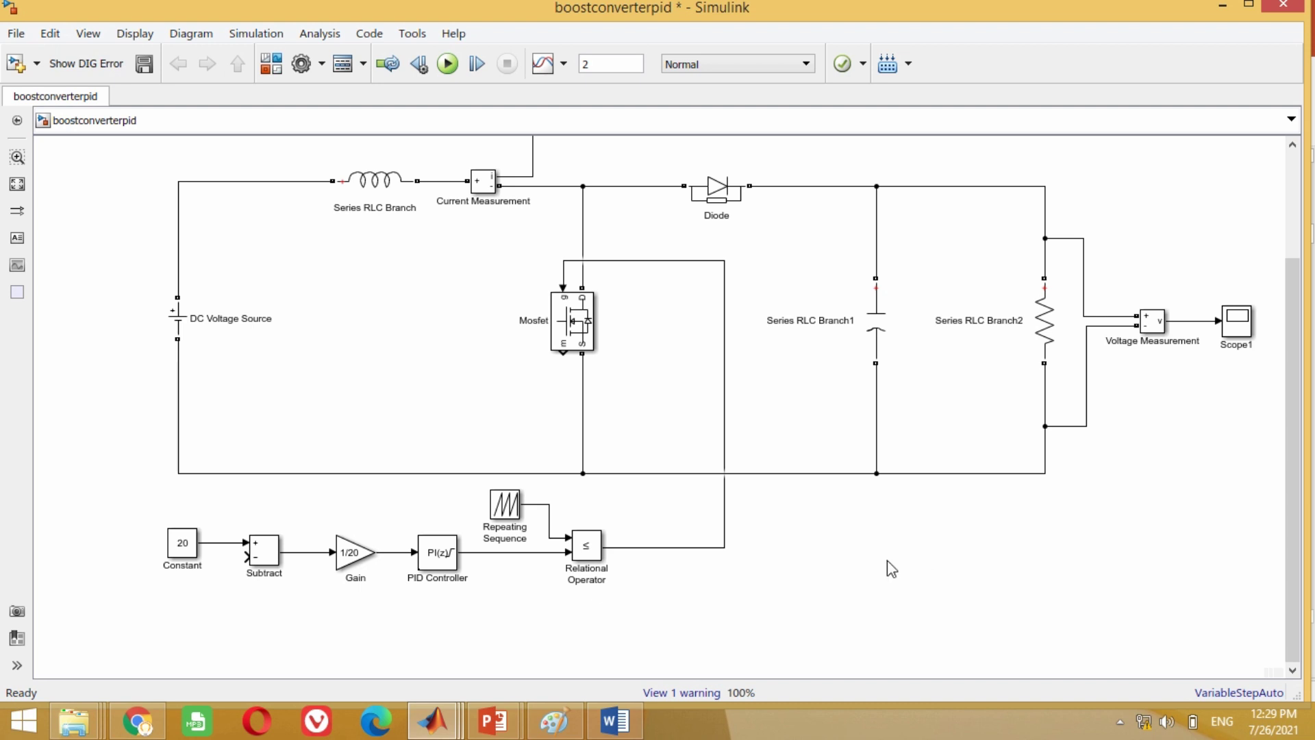
Step: Connect the Subtract block's negative input to the Voltage Measurement output and route the feedback line below the control blocks
{"action": "left_click", "coordinate": [249, 562]}
{"action": "left_click_drag", "start_coordinate": [245, 558], "coordinate": [1206, 320]}
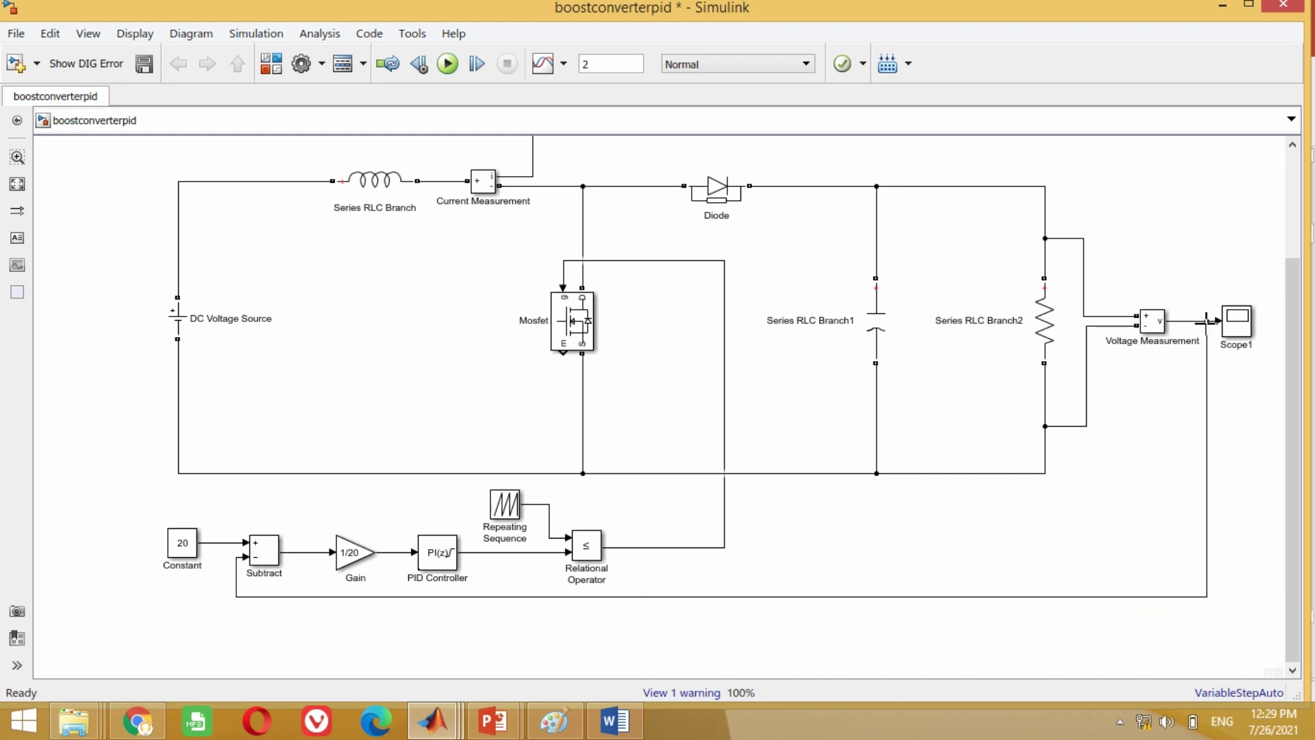
{"action": "left_click_drag", "start_coordinate": [574, 597], "coordinate": [573, 625]}
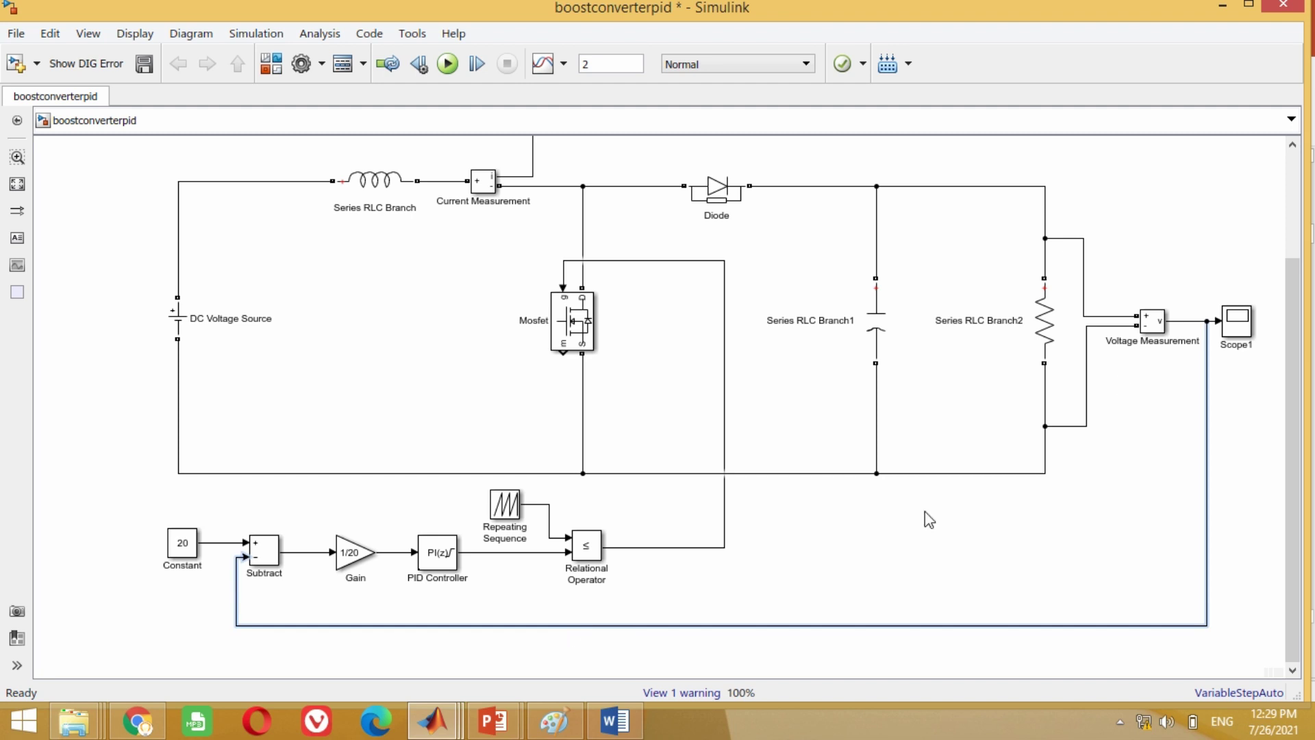
Step: Add a Display block from the Sinks library below Scope1 and connect it to the Voltage Measurement output line
{"action": "left_click", "coordinate": [1235, 337]}
{"action": "key", "text": "ctrl+shift+l"}
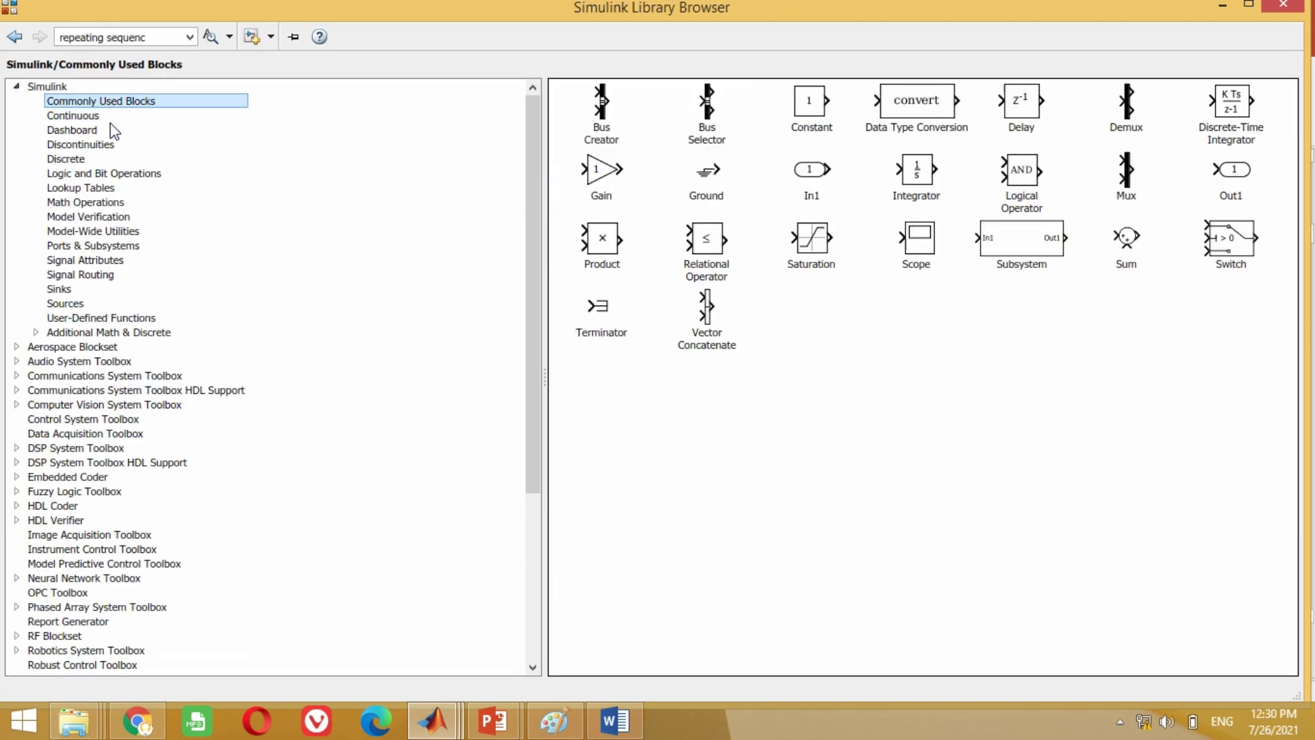
{"action": "left_click", "coordinate": [61, 290]}
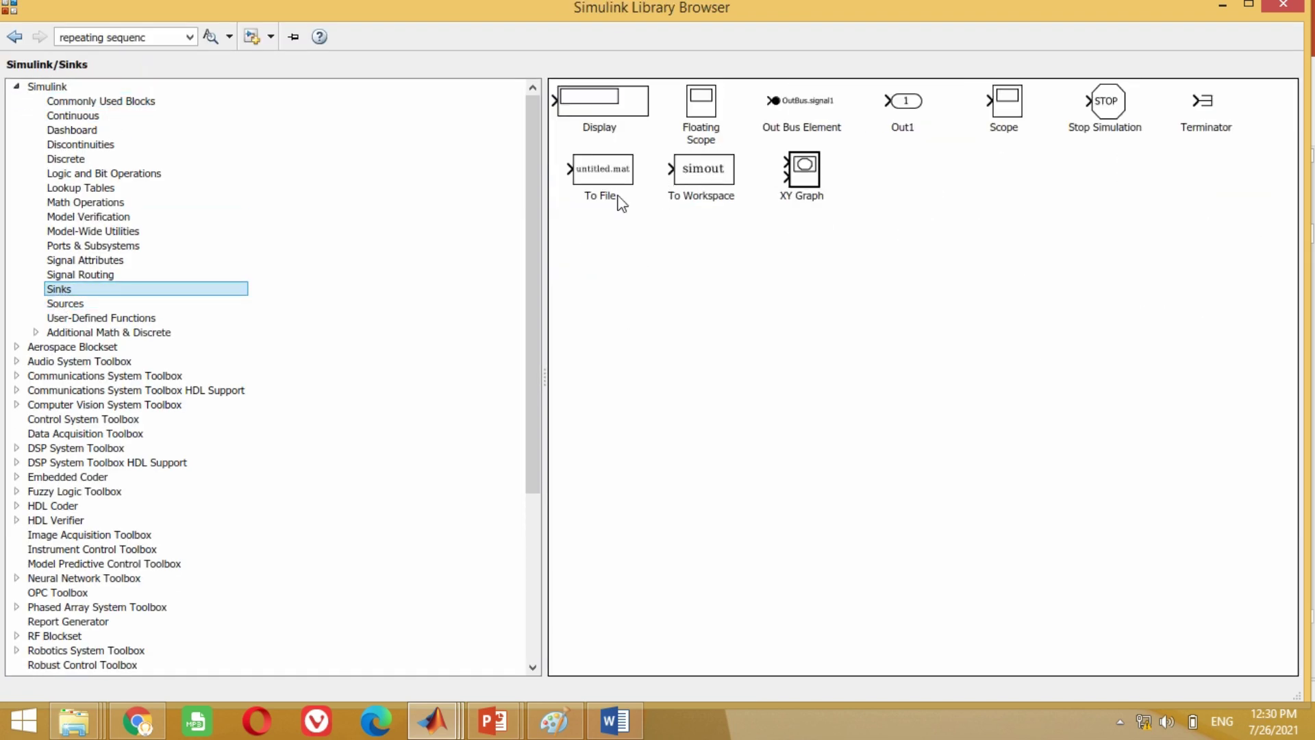
{"action": "left_click", "coordinate": [600, 114]}
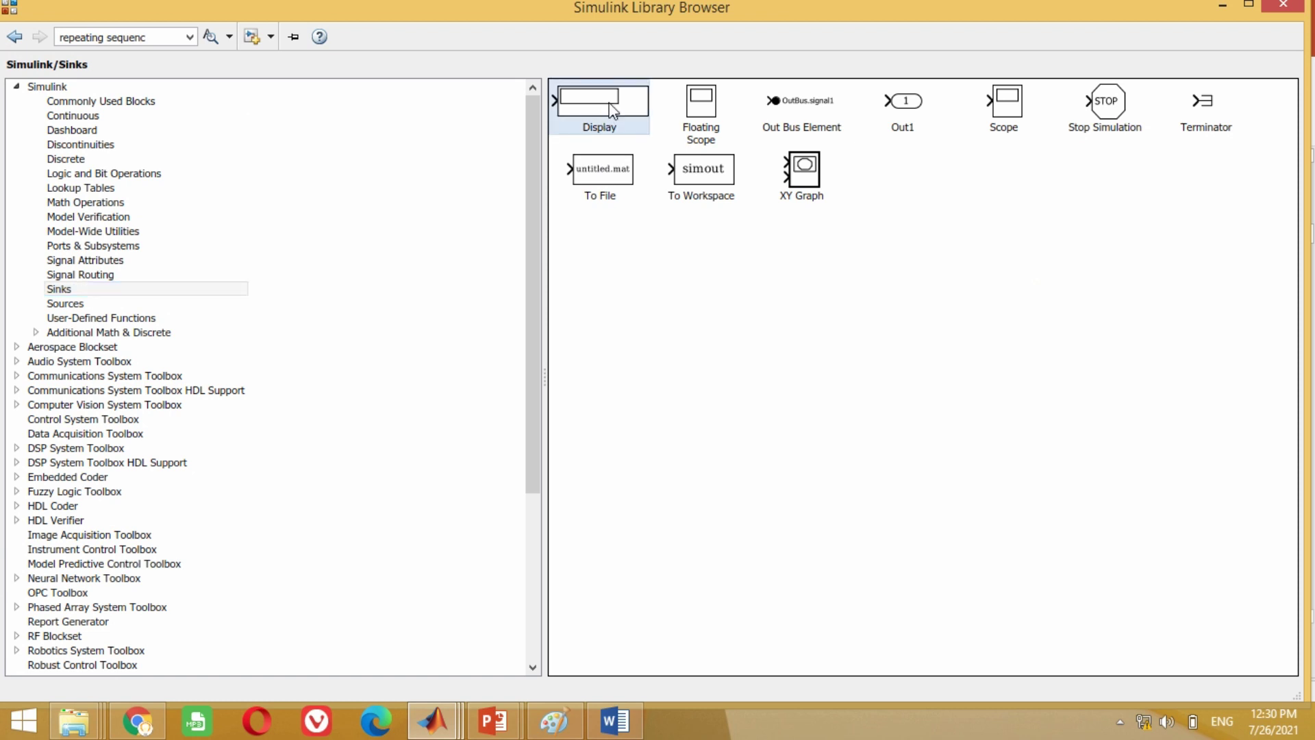
{"action": "right_click", "coordinate": [612, 111]}
{"action": "left_click", "coordinate": [709, 121]}
{"action": "left_click_drag", "start_coordinate": [663, 408], "coordinate": [1089, 471]}
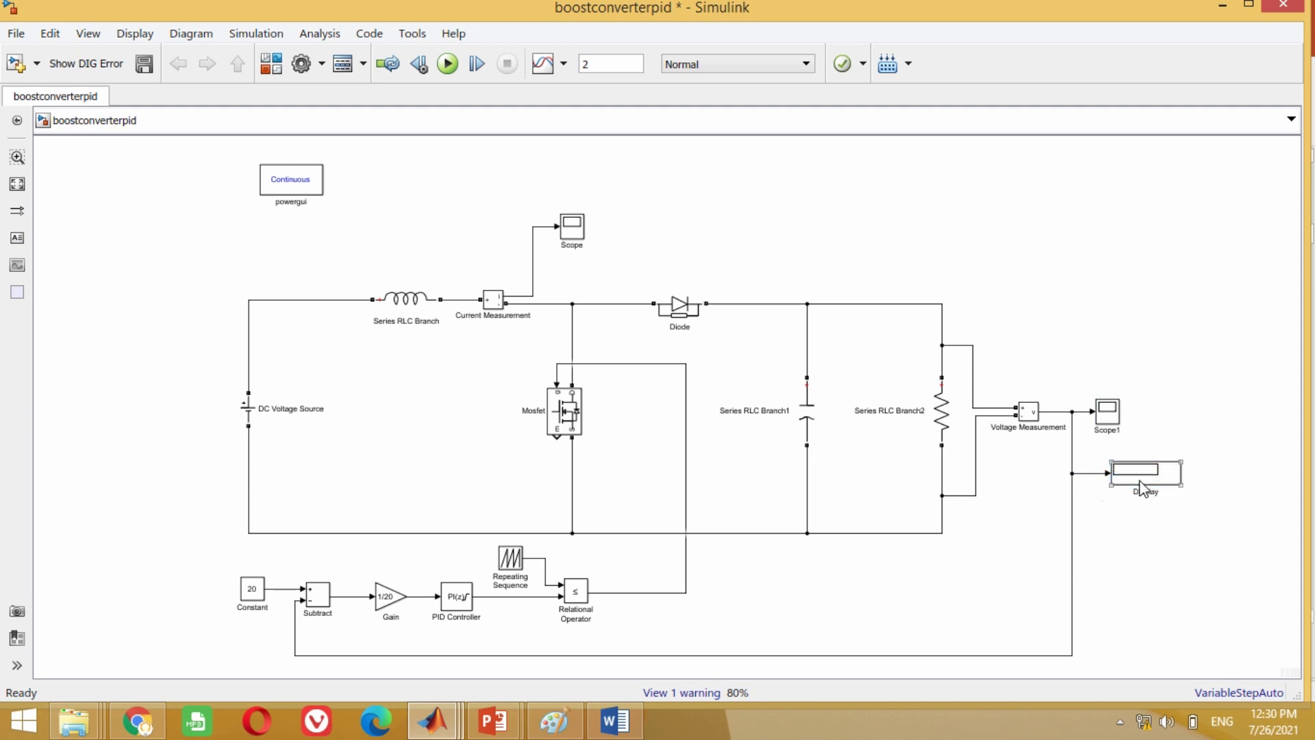
Step: Duplicate the Display block, connect the copy to the PID Controller output line, and place it just below the Relational Operator
{"action": "left_click_drag", "start_coordinate": [1145, 484], "coordinate": [1155, 472]}
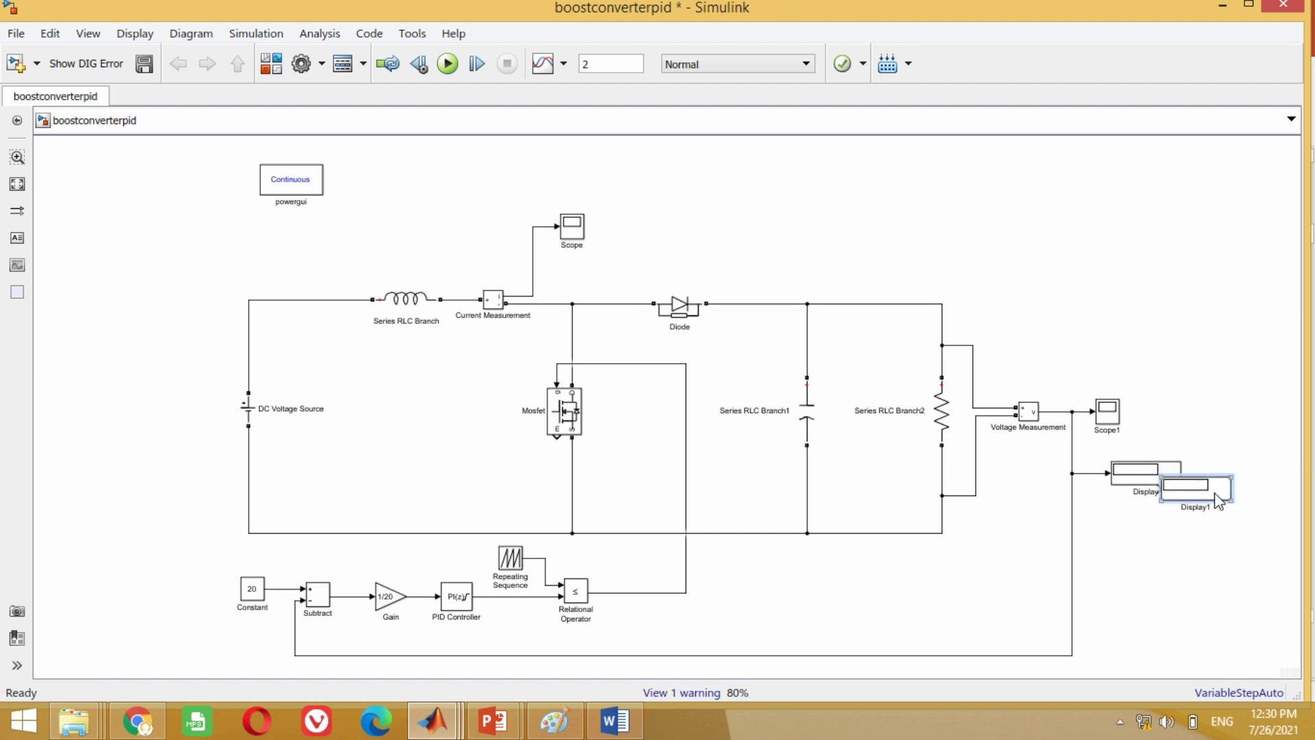
{"action": "left_click_drag", "start_coordinate": [1220, 500], "coordinate": [512, 597]}
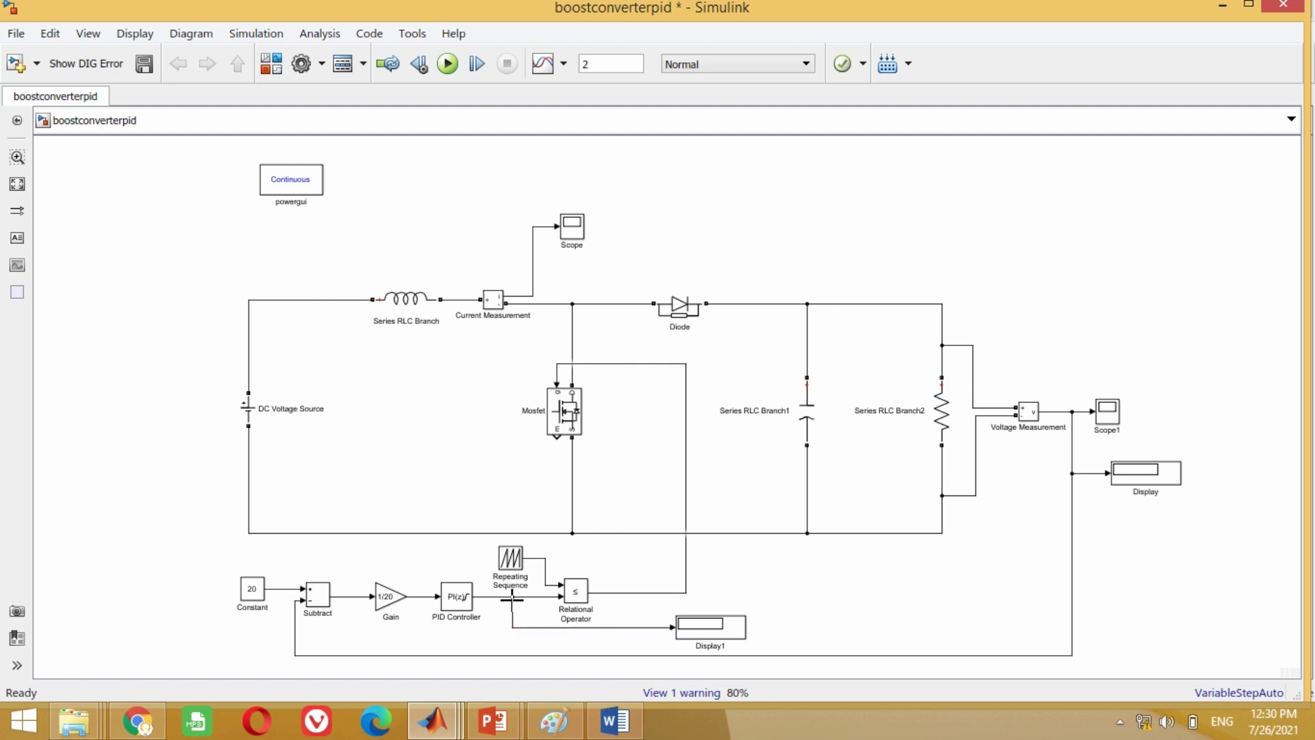
{"action": "left_click_drag", "start_coordinate": [739, 638], "coordinate": [613, 646]}
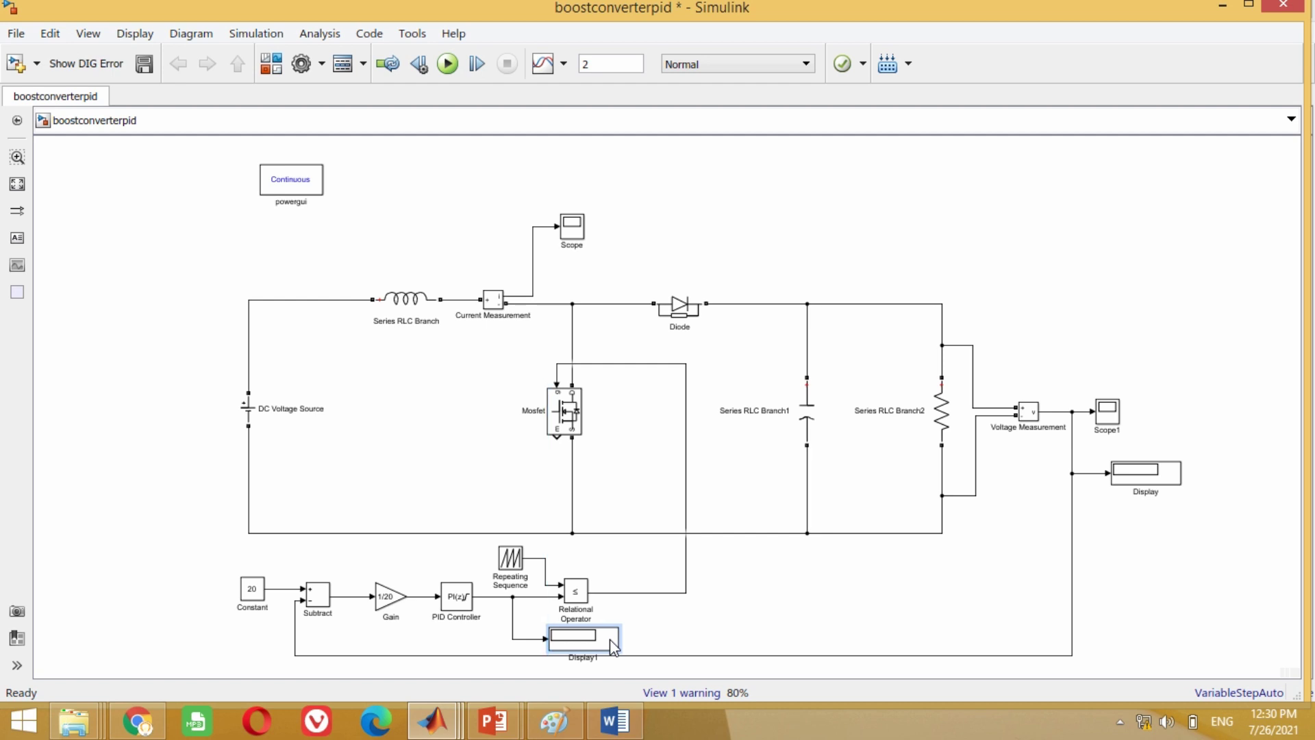
Step: Compact the power circuit by moving powergui closer, raising the bottom return line and Voltage Measurement branch, and shifting the capacitor and DC source up
{"action": "left_click_drag", "start_coordinate": [305, 189], "coordinate": [325, 266]}
{"action": "scroll", "coordinate": [329, 274], "scroll_direction": "down", "scroll_amount": 2}
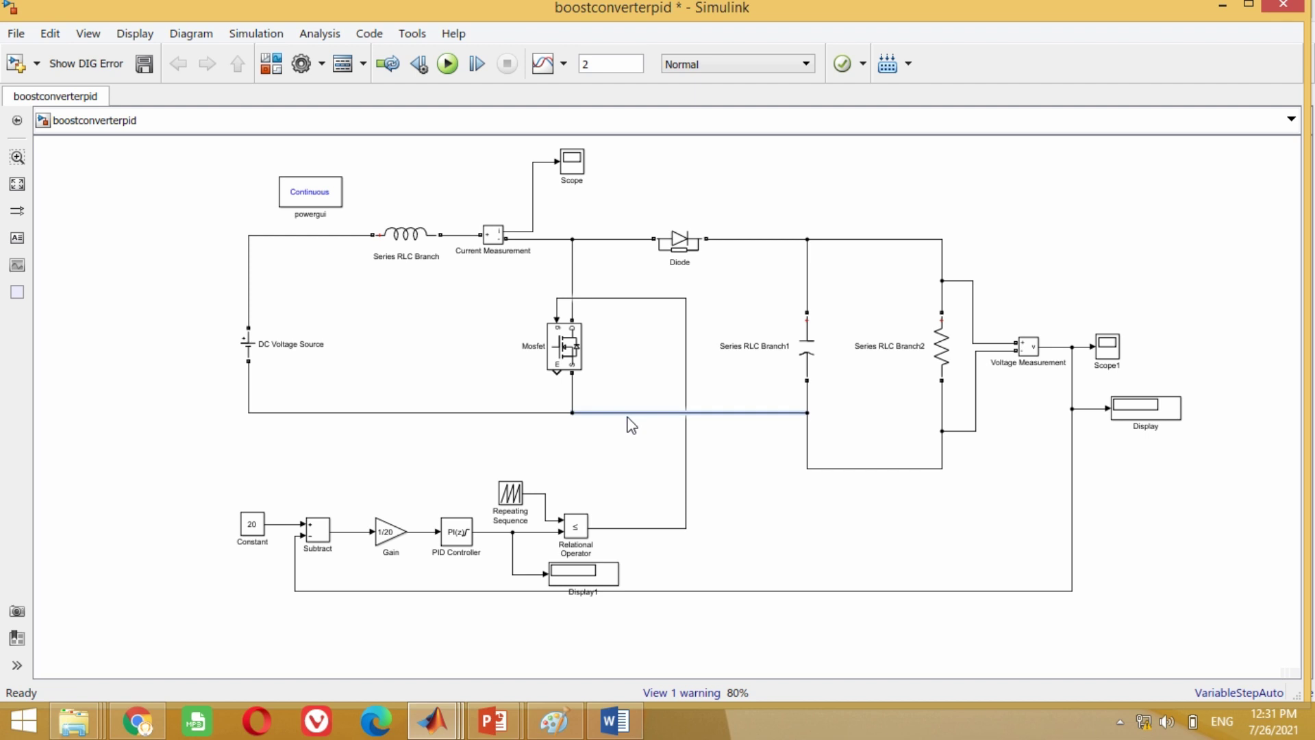
{"action": "left_click_drag", "start_coordinate": [969, 431], "coordinate": [955, 388]}
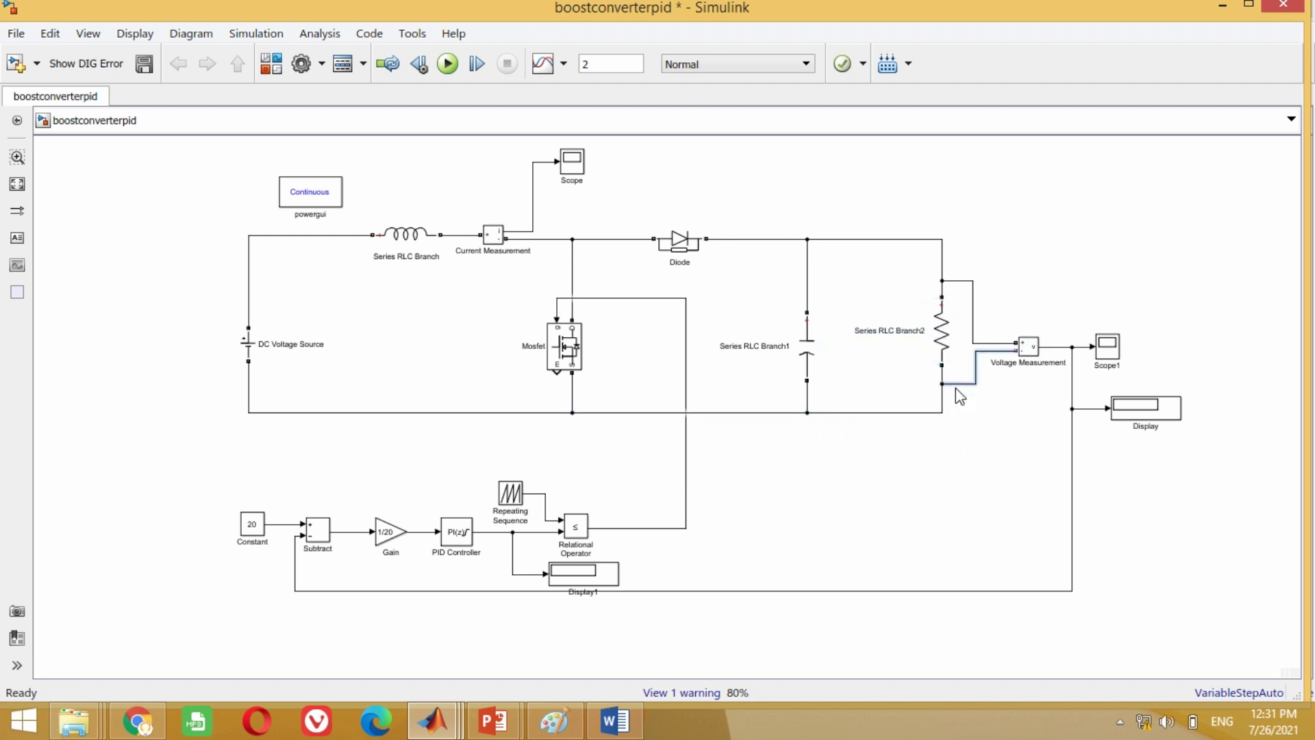
{"action": "left_click_drag", "start_coordinate": [806, 346], "coordinate": [807, 315]}
{"action": "left_click_drag", "start_coordinate": [251, 348], "coordinate": [255, 324]}
Step: Move the control blocks up beneath the power circuit and raise the feedback line to just below Display1
{"action": "left_click_drag", "start_coordinate": [166, 462], "coordinate": [1151, 637]}
{"action": "key", "text": "Up"}
{"action": "key", "text": "Up"}
{"action": "key", "text": "Up"}
{"action": "key", "text": "Up"}
{"action": "key", "text": "Up"}
{"action": "key", "text": "Up"}
{"action": "key", "text": "Up"}
{"action": "key", "text": "Up"}
{"action": "key", "text": "Up"}
{"action": "key", "text": "Up"}
{"action": "left_click", "coordinate": [591, 595]}
{"action": "left_click_drag", "start_coordinate": [589, 591], "coordinate": [587, 544]}
{"action": "left_click", "coordinate": [787, 472]}
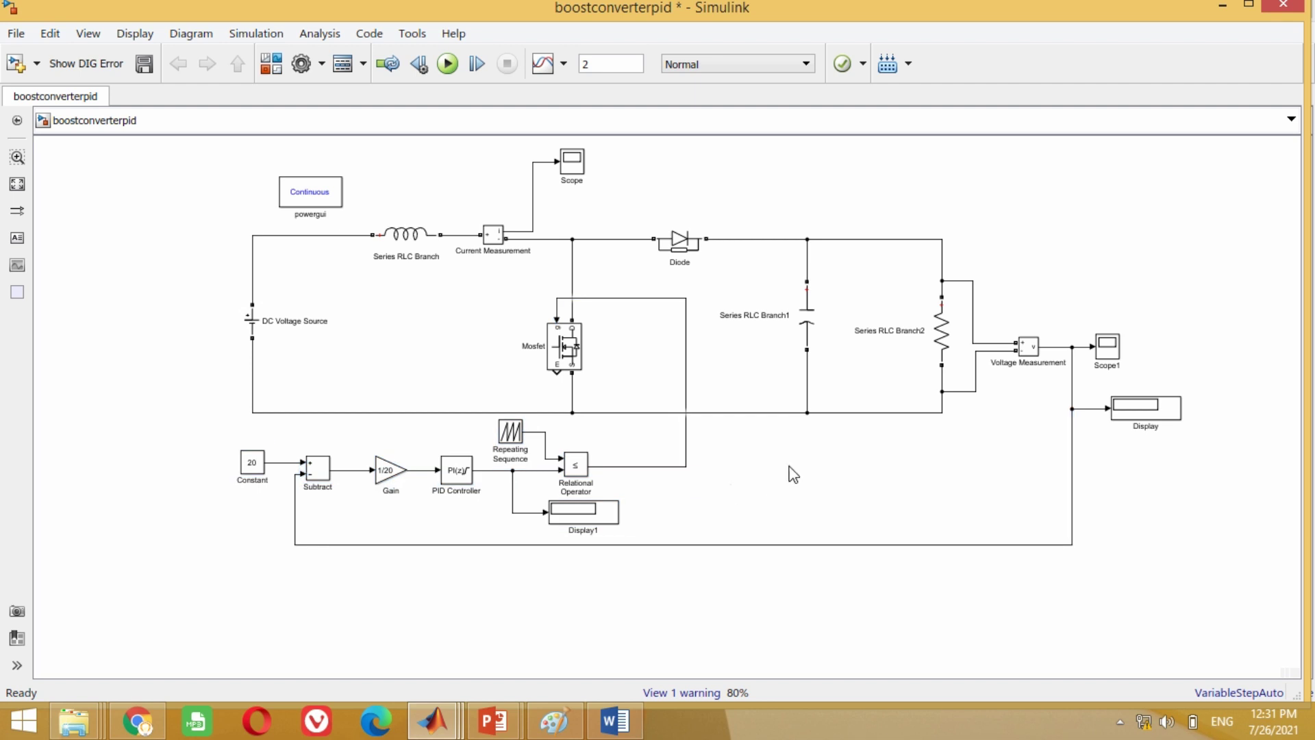
Step: Examine the powergui block's simulation type and the note about its solver settings
{"action": "scroll", "coordinate": [787, 473], "scroll_direction": "up", "scroll_amount": 1}
{"action": "scroll", "coordinate": [1291, 401], "scroll_direction": "up", "scroll_amount": 1}
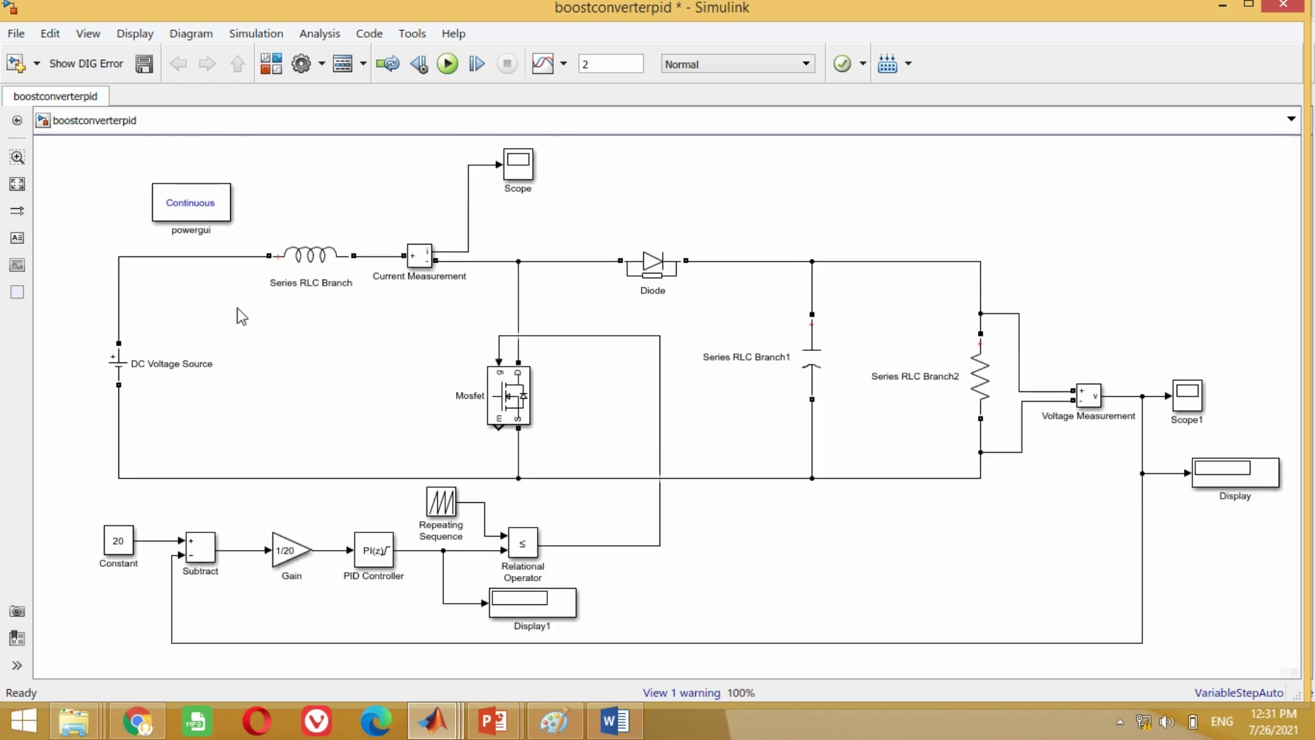
{"action": "double_click", "coordinate": [192, 207]}
{"action": "left_click_drag", "start_coordinate": [327, 33], "coordinate": [487, 234]}
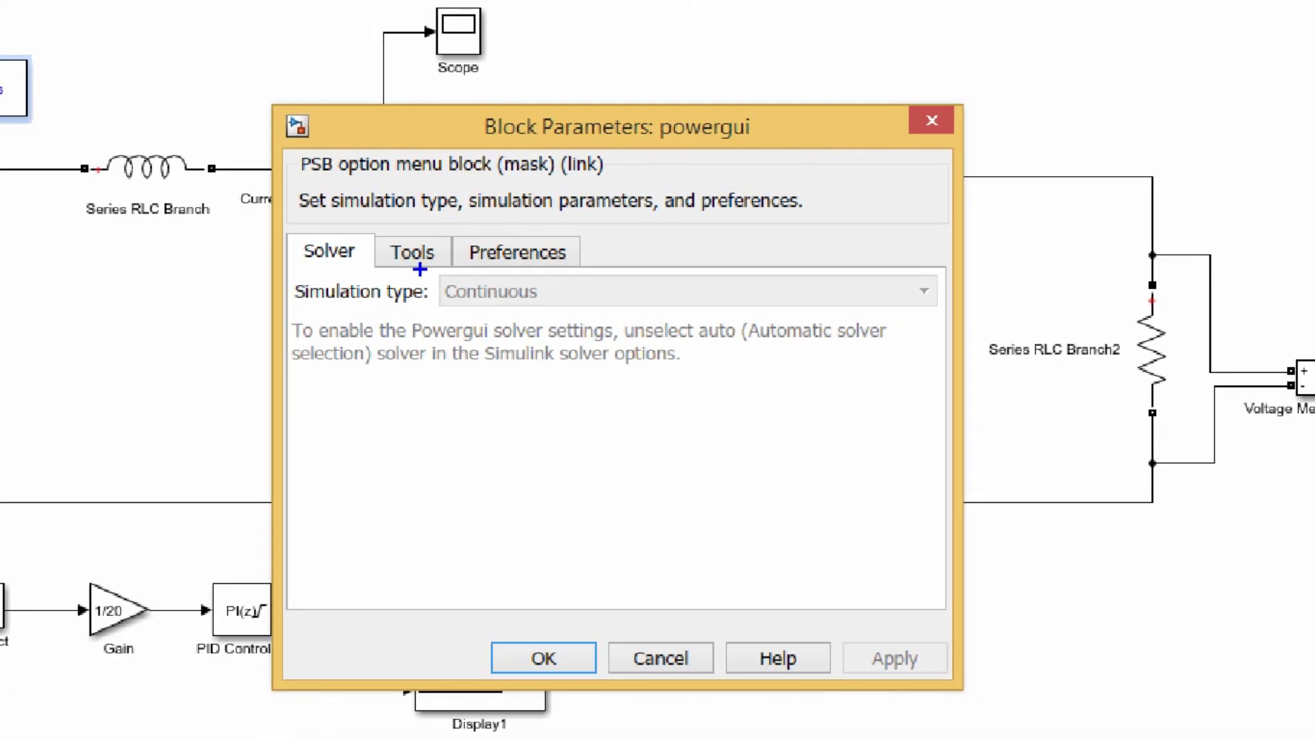
{"action": "mouse_move", "coordinate": [420, 268]}
{"action": "left_mouse_down"}
{"action": "mouse_move", "coordinate": [1027, 322]}
{"action": "mouse_move", "coordinate": [946, 316]}
{"action": "left_mouse_up"}
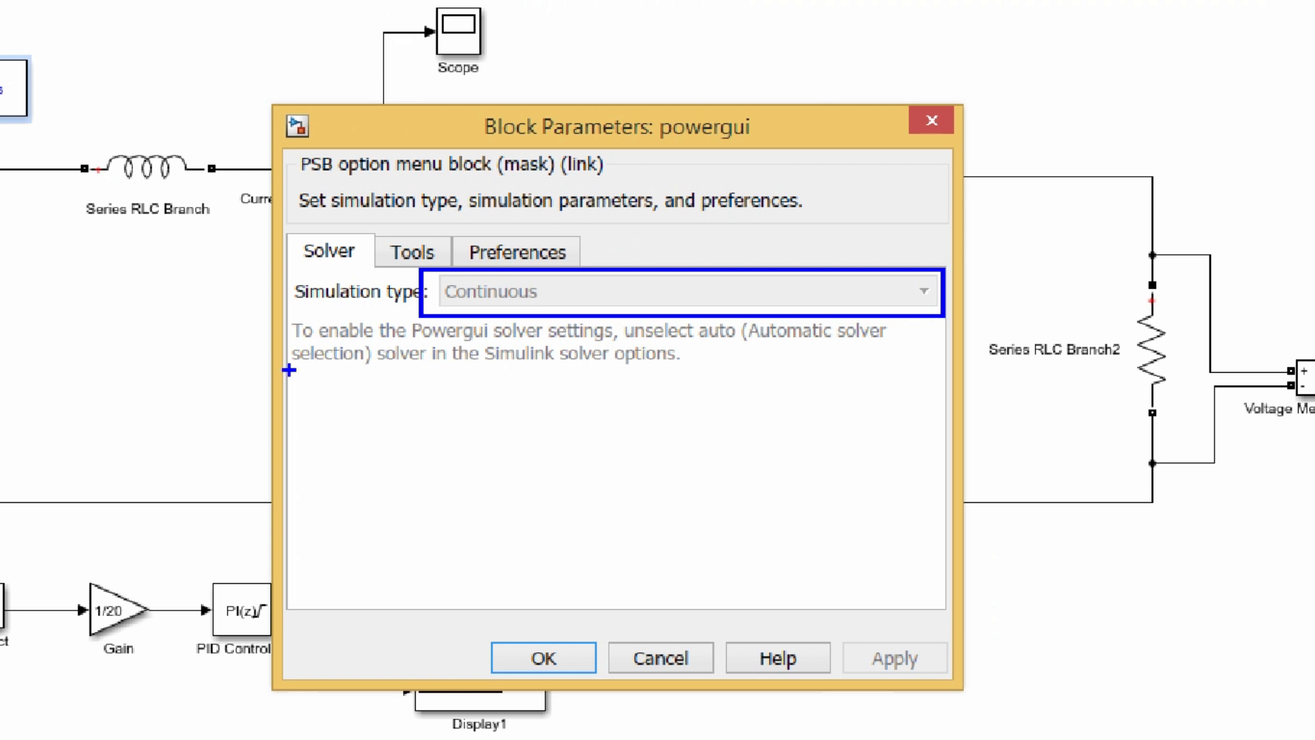
{"action": "mouse_move", "coordinate": [284, 316]}
{"action": "left_mouse_down"}
{"action": "mouse_move", "coordinate": [471, 382]}
{"action": "mouse_move", "coordinate": [853, 392]}
{"action": "mouse_move", "coordinate": [923, 388]}
{"action": "mouse_move", "coordinate": [922, 370]}
{"action": "left_mouse_up"}
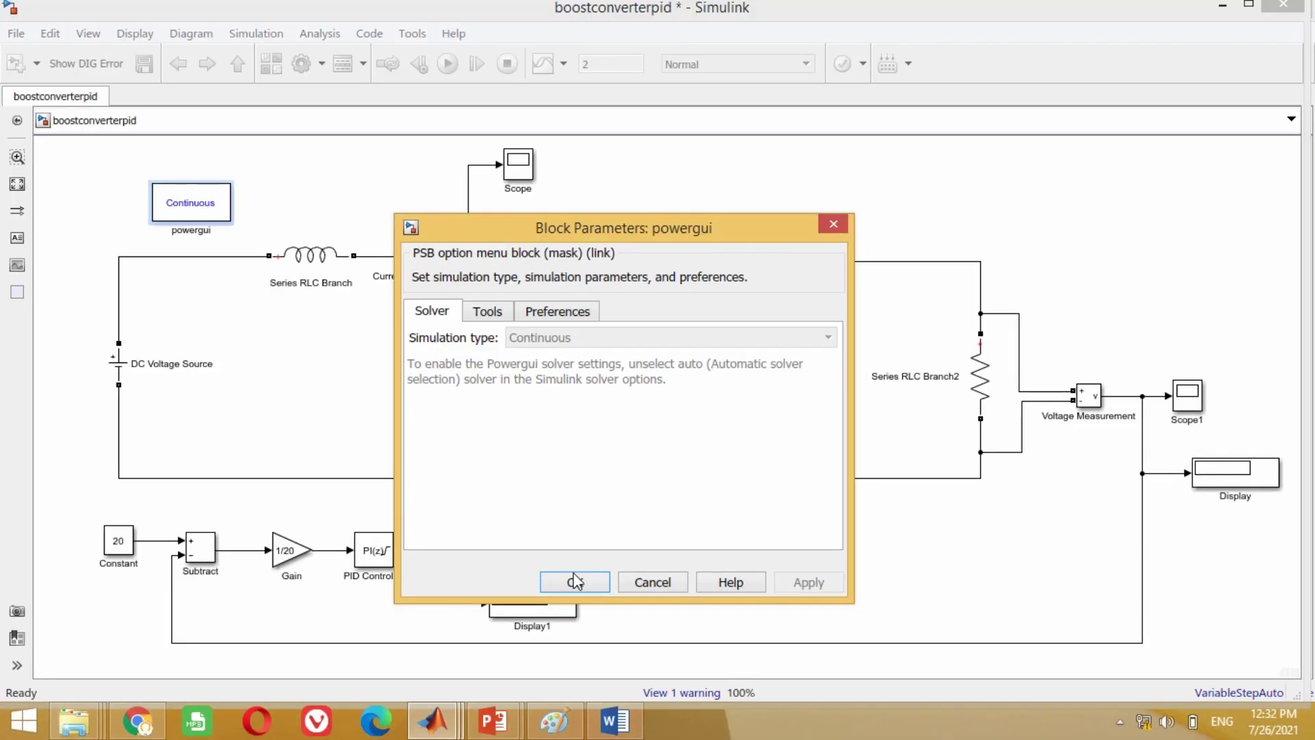
{"action": "left_click", "coordinate": [543, 659]}
{"action": "left_click", "coordinate": [337, 318]}
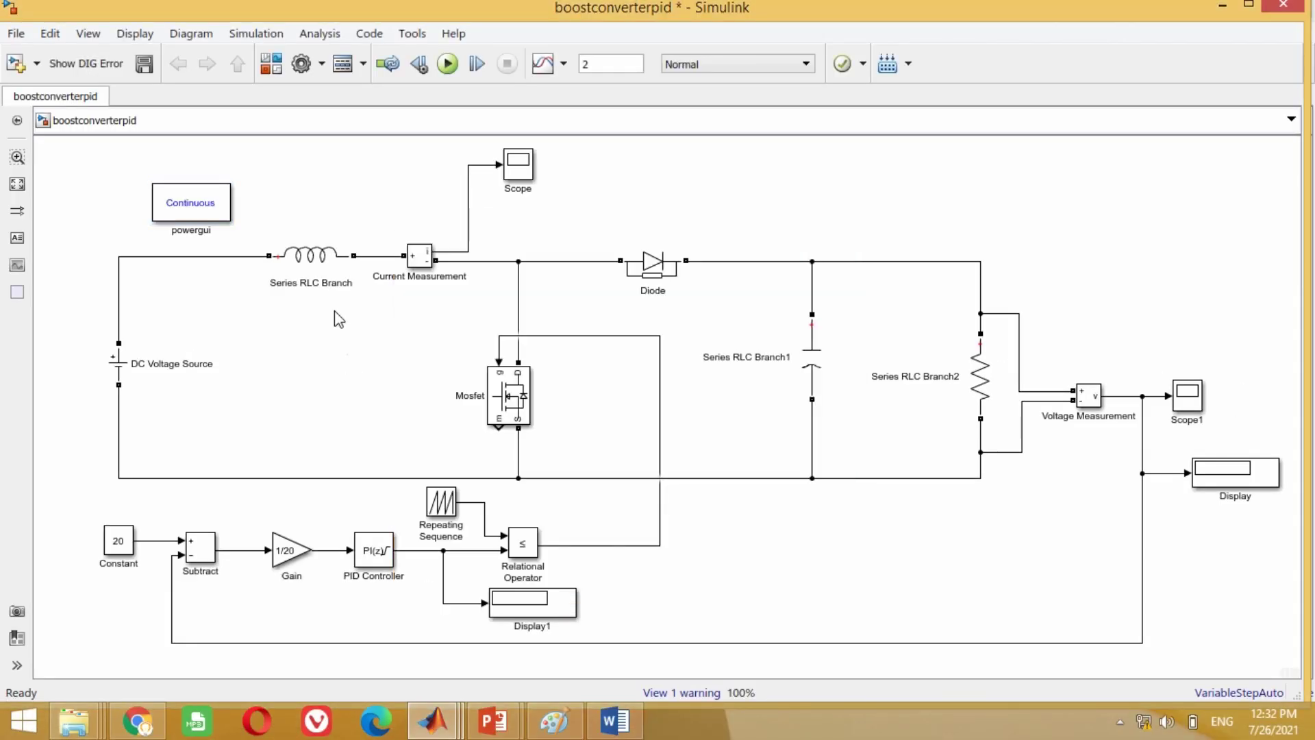
Step: Set the model's variable-step solver to discrete (no continuous states) in the configuration parameters
{"action": "left_click", "coordinate": [250, 34]}
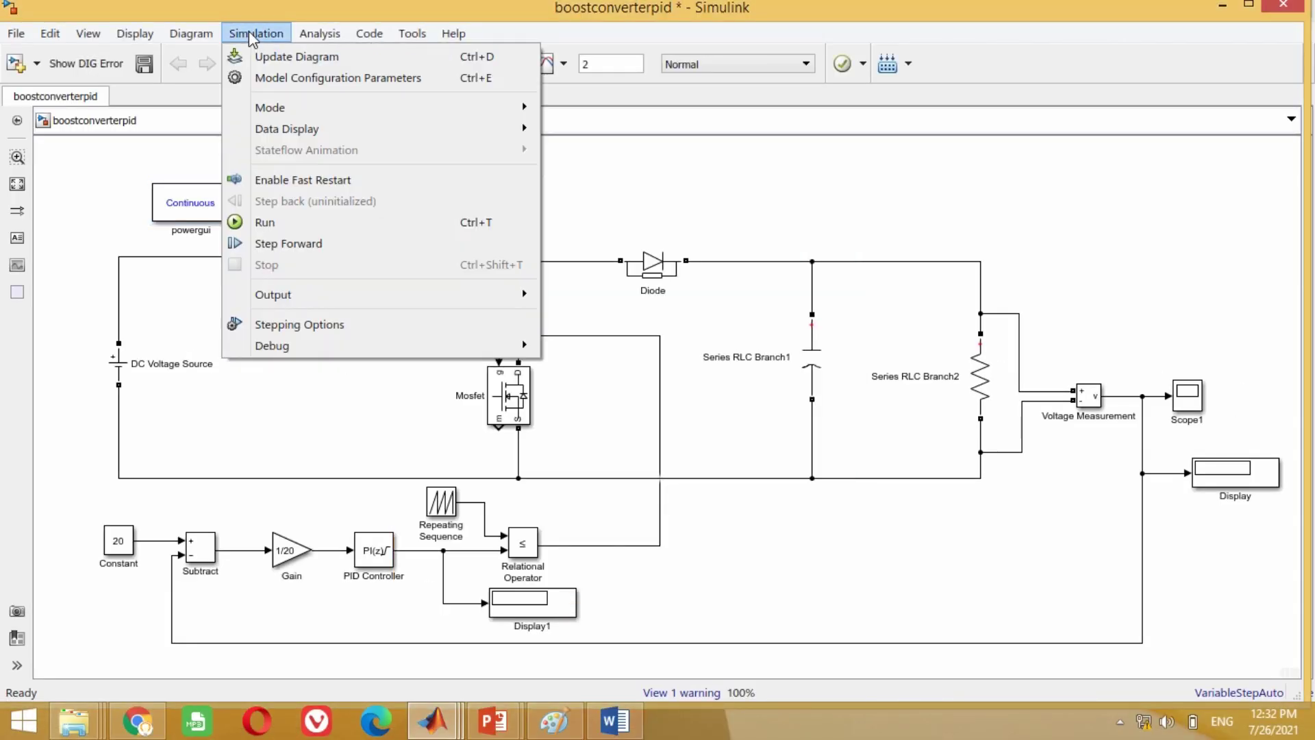
{"action": "left_click", "coordinate": [266, 80]}
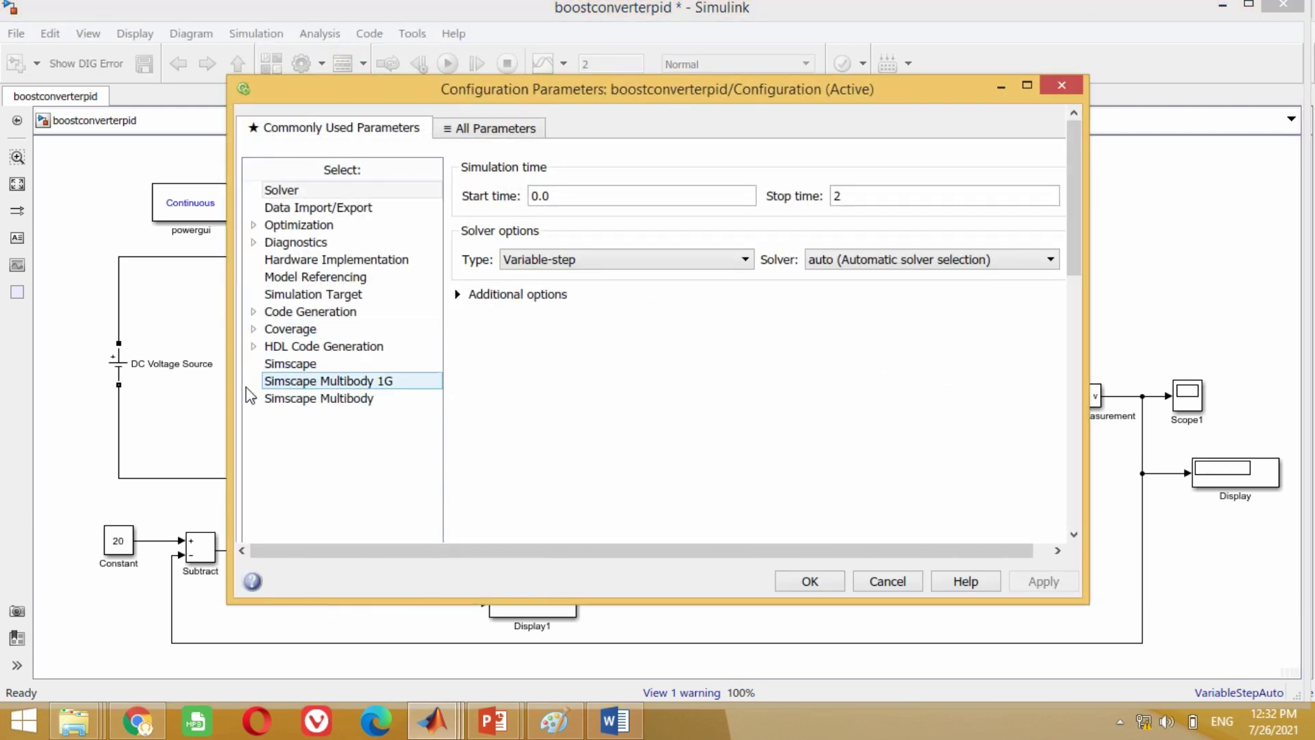
{"action": "left_click", "coordinate": [959, 264]}
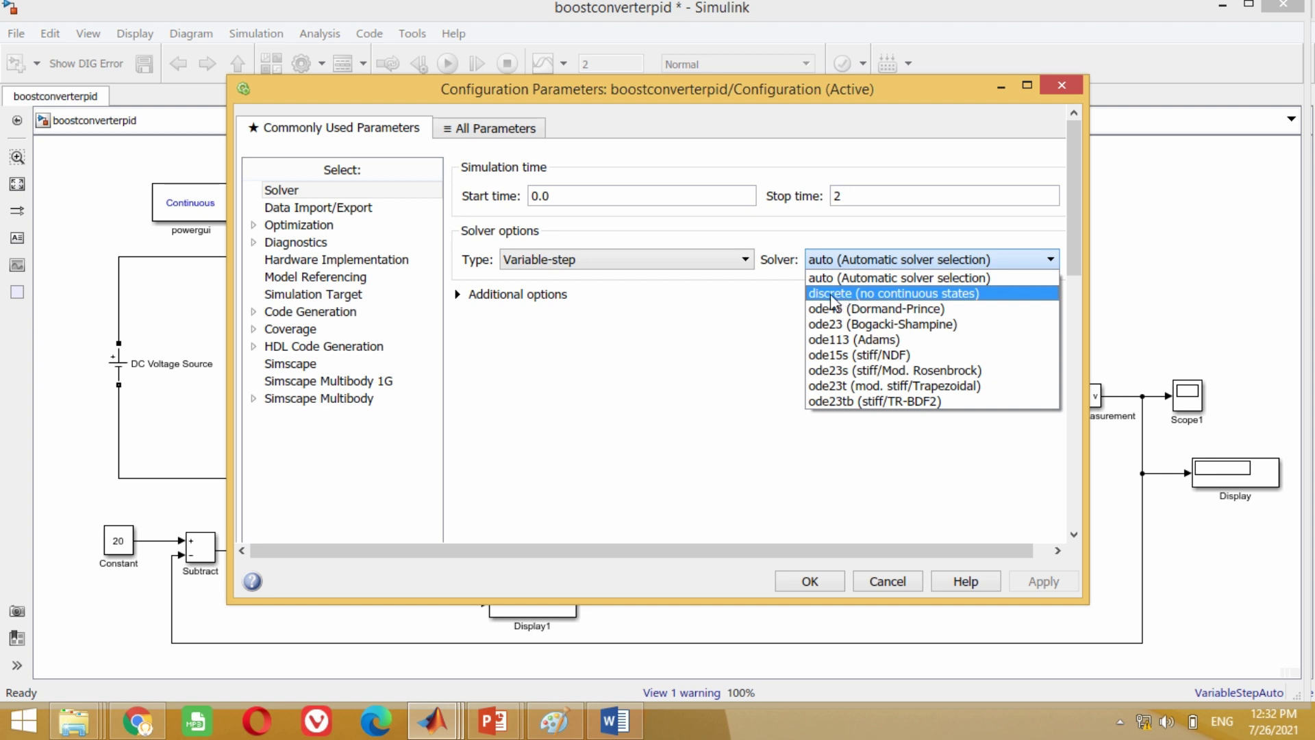
{"action": "left_click", "coordinate": [922, 295]}
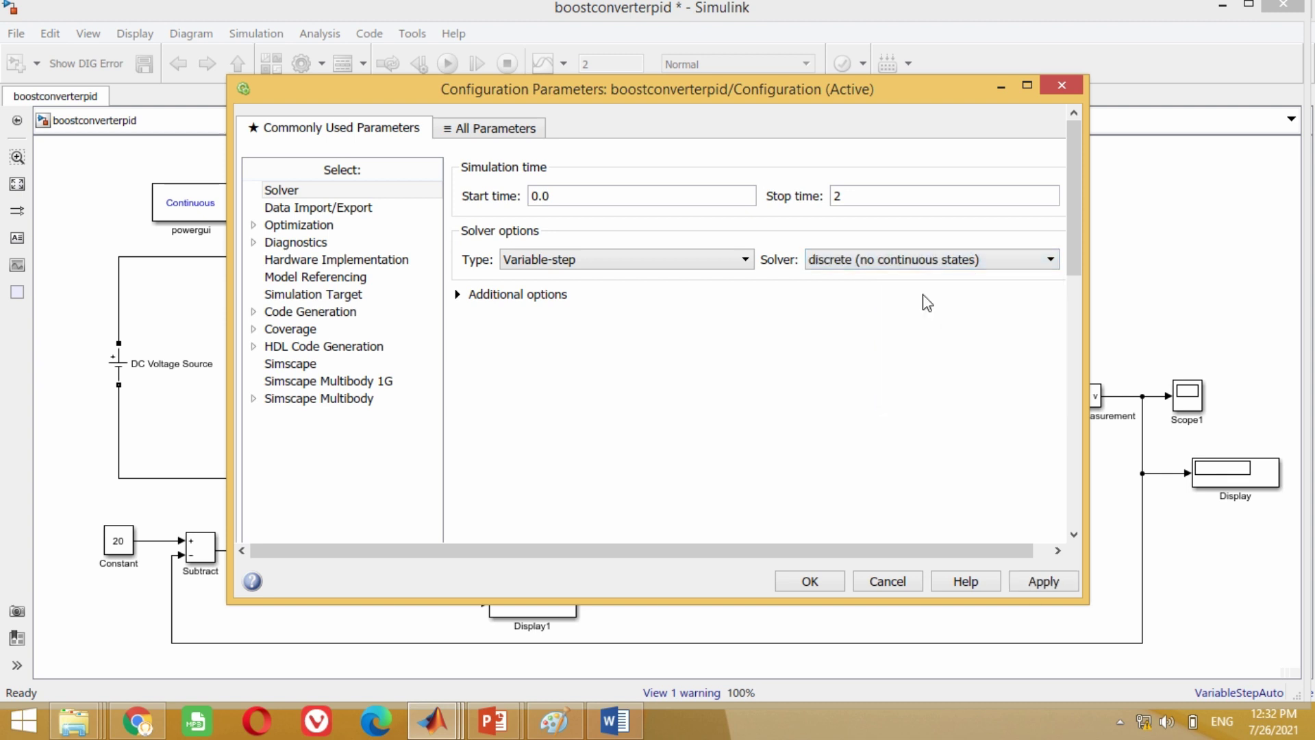
{"action": "left_click", "coordinate": [1042, 583]}
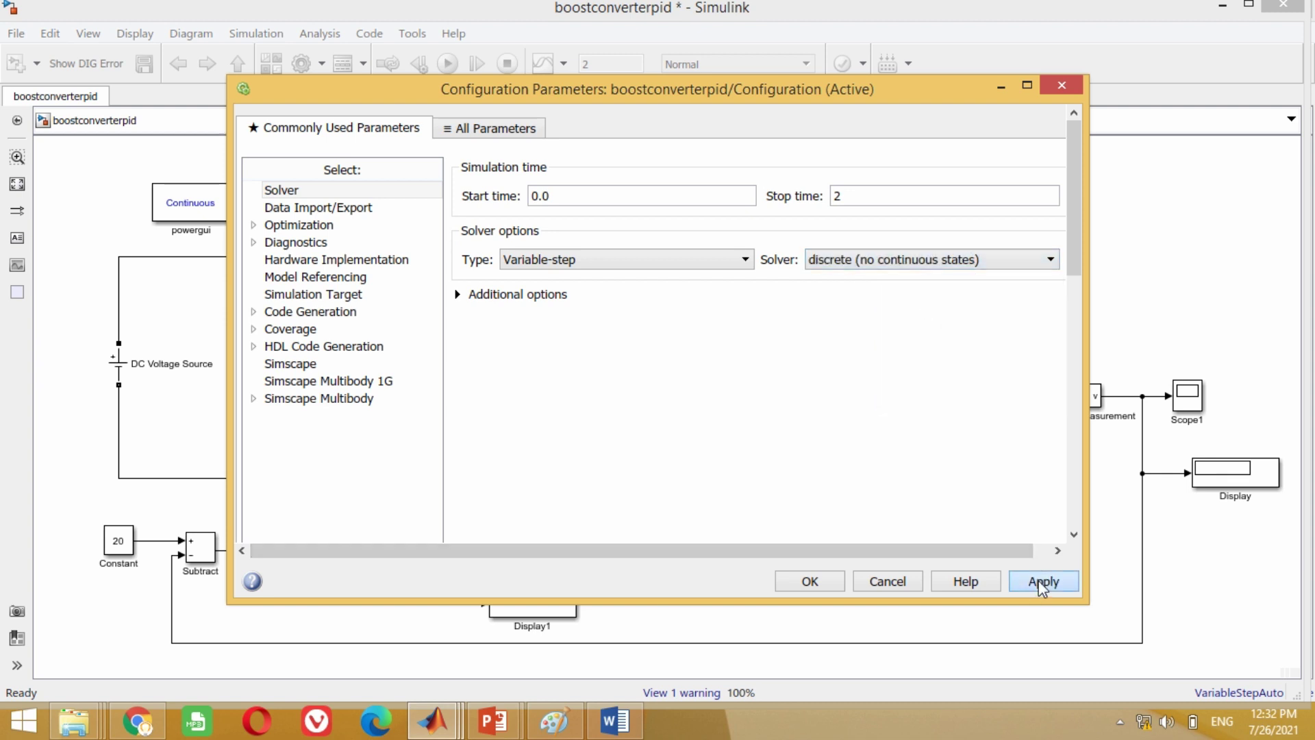
{"action": "left_click", "coordinate": [812, 581]}
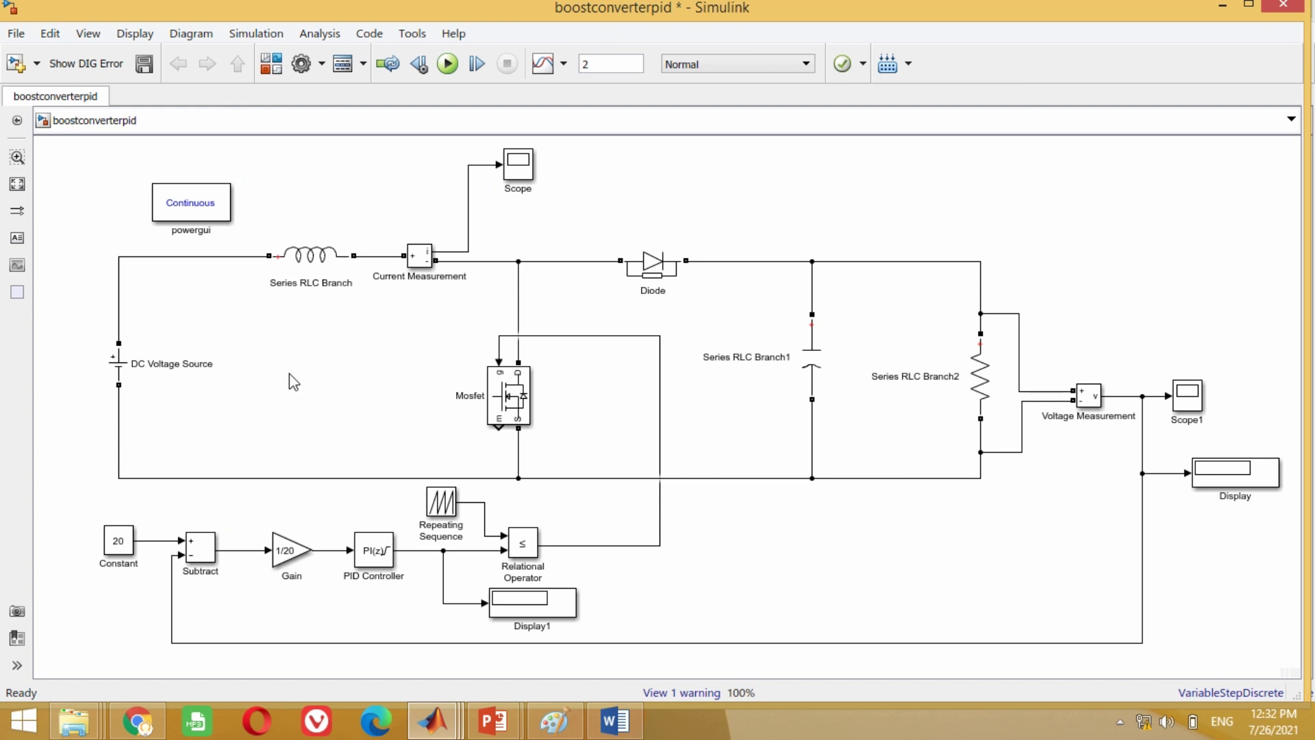
Step: Set the powergui block's simulation type to Discrete
{"action": "double_click", "coordinate": [177, 213]}
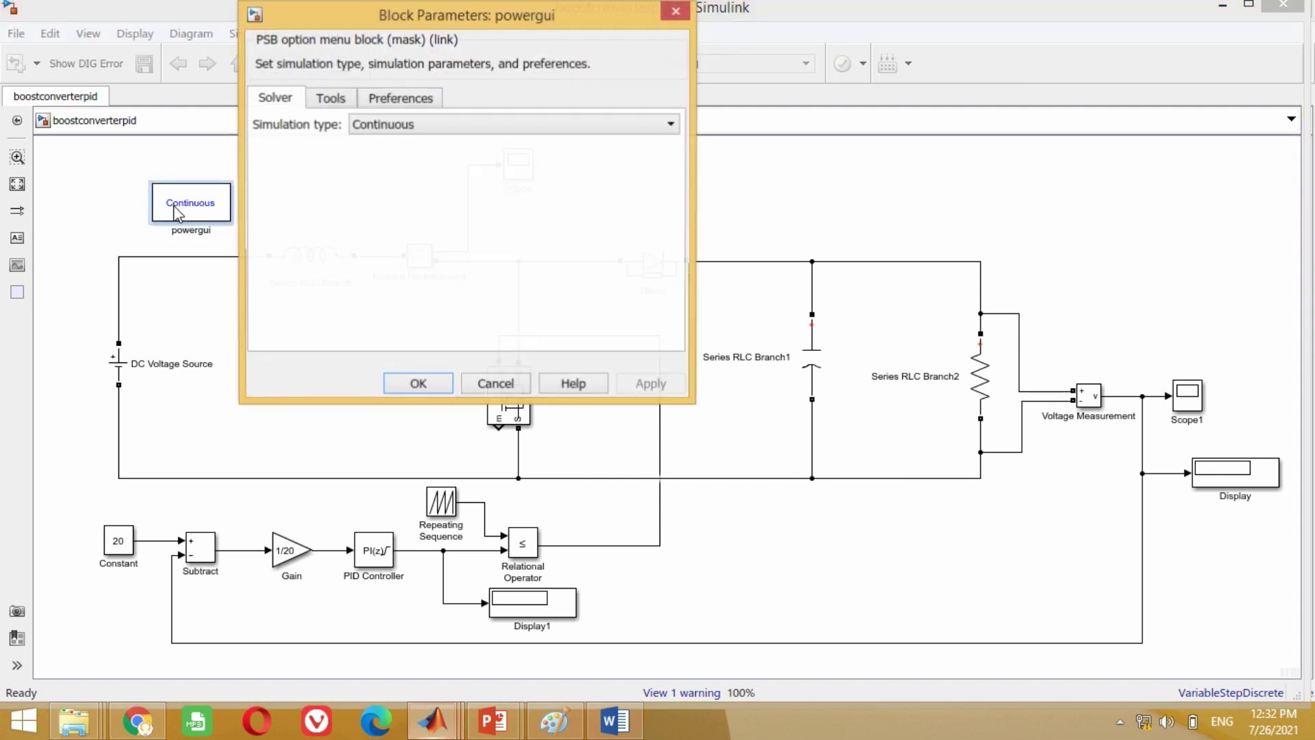
{"action": "left_click_drag", "start_coordinate": [311, 14], "coordinate": [477, 186]}
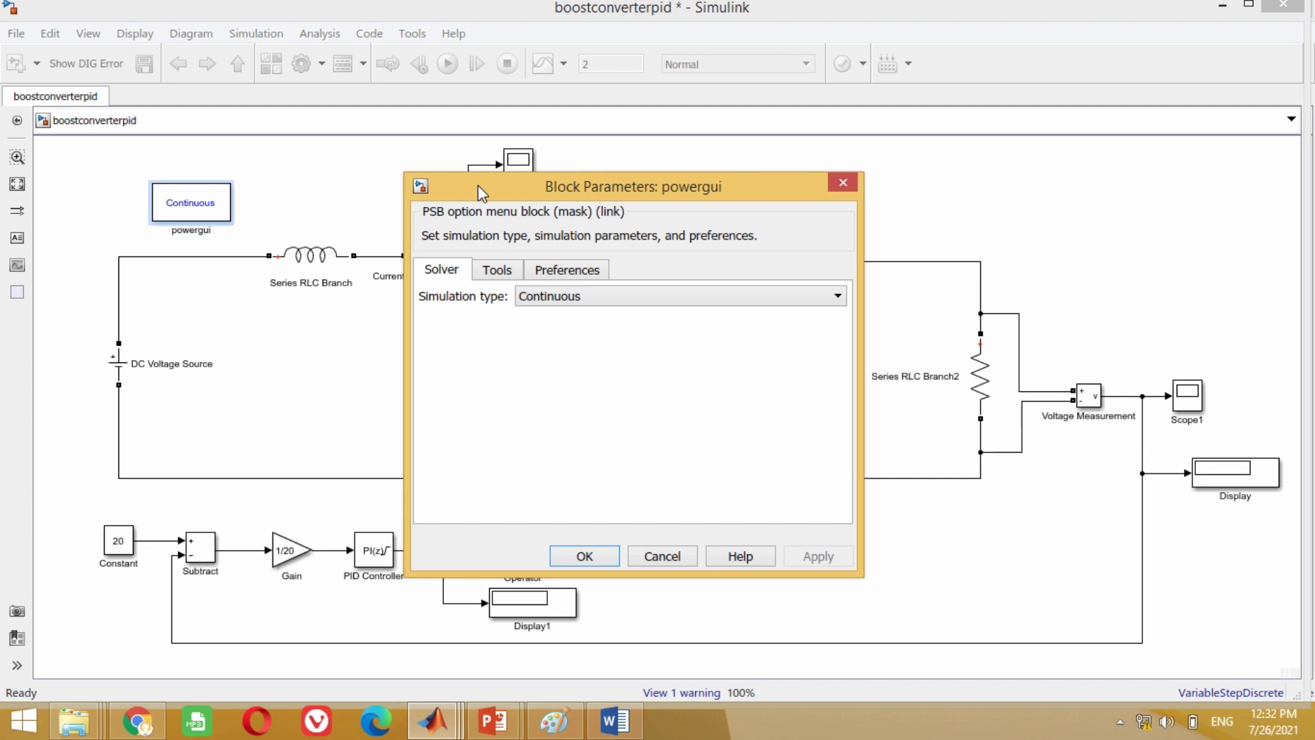
{"action": "left_click", "coordinate": [606, 299]}
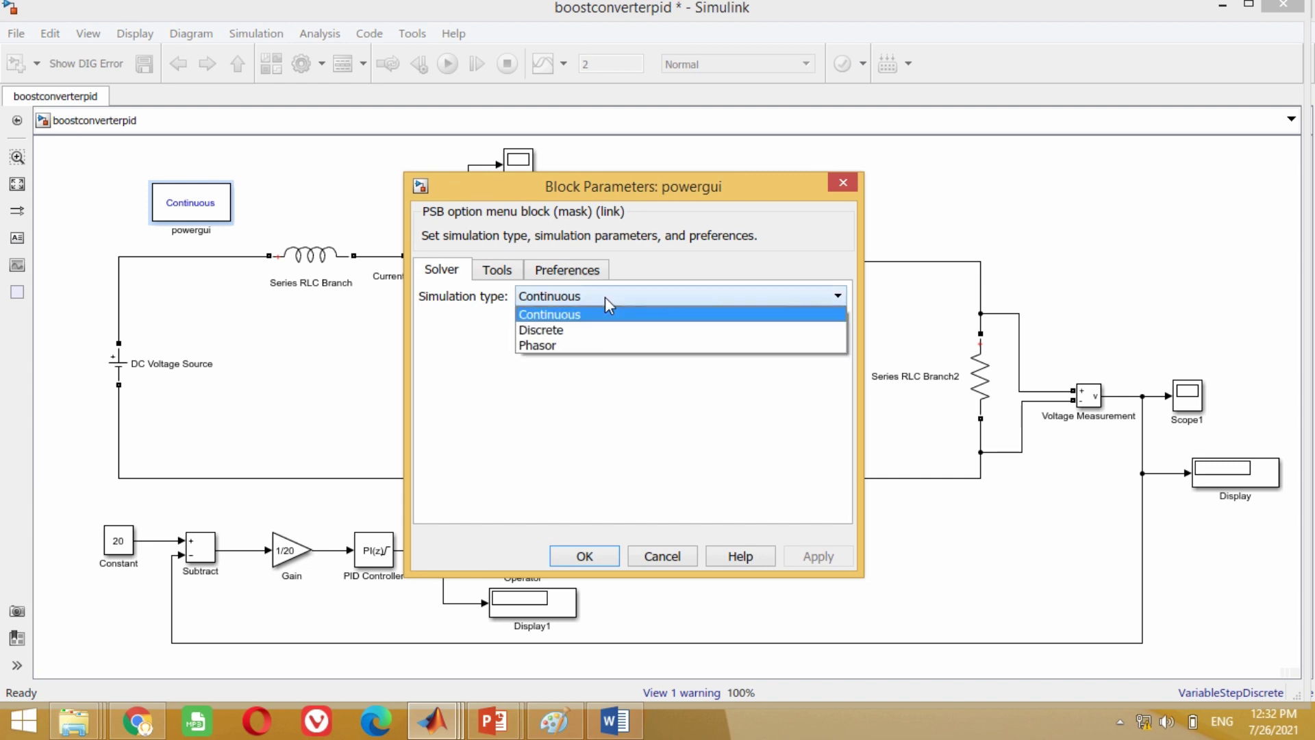
{"action": "left_click", "coordinate": [548, 333]}
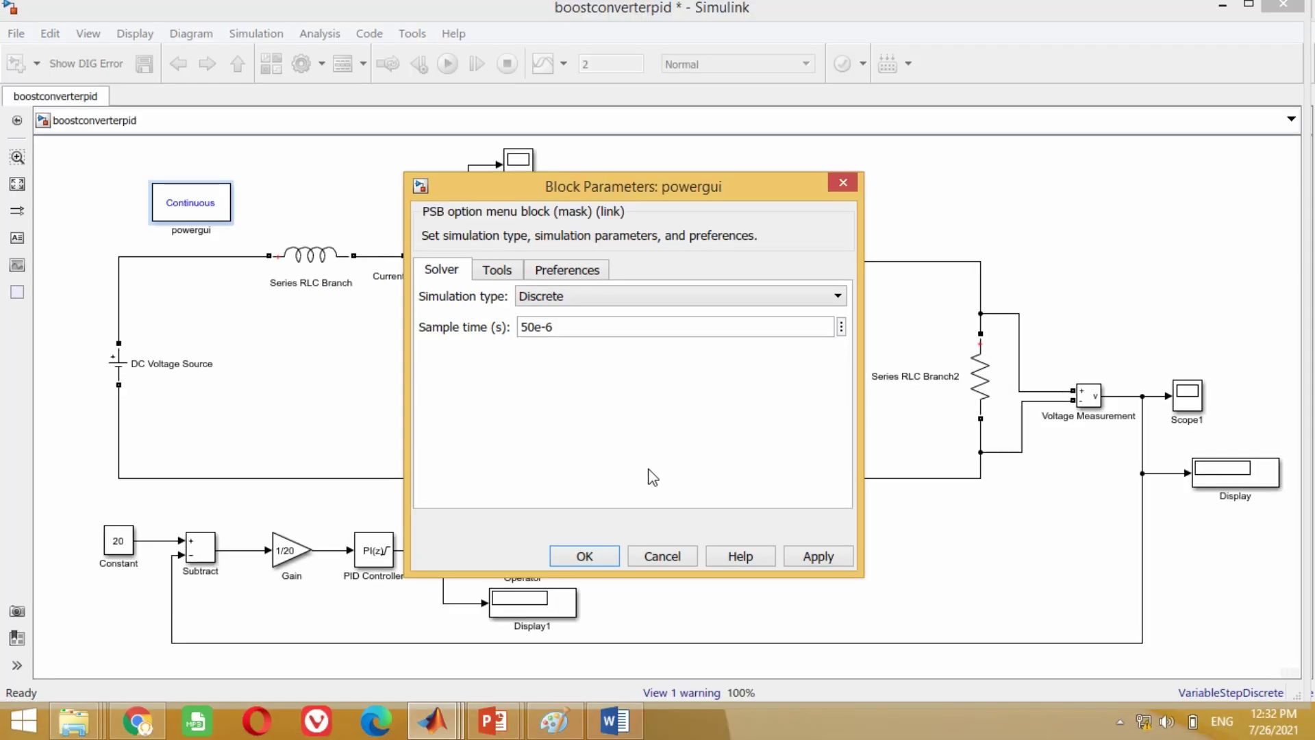
Step: Set the powergui block's sample time to 0.5e-6 s
{"action": "double_click", "coordinate": [480, 335]}
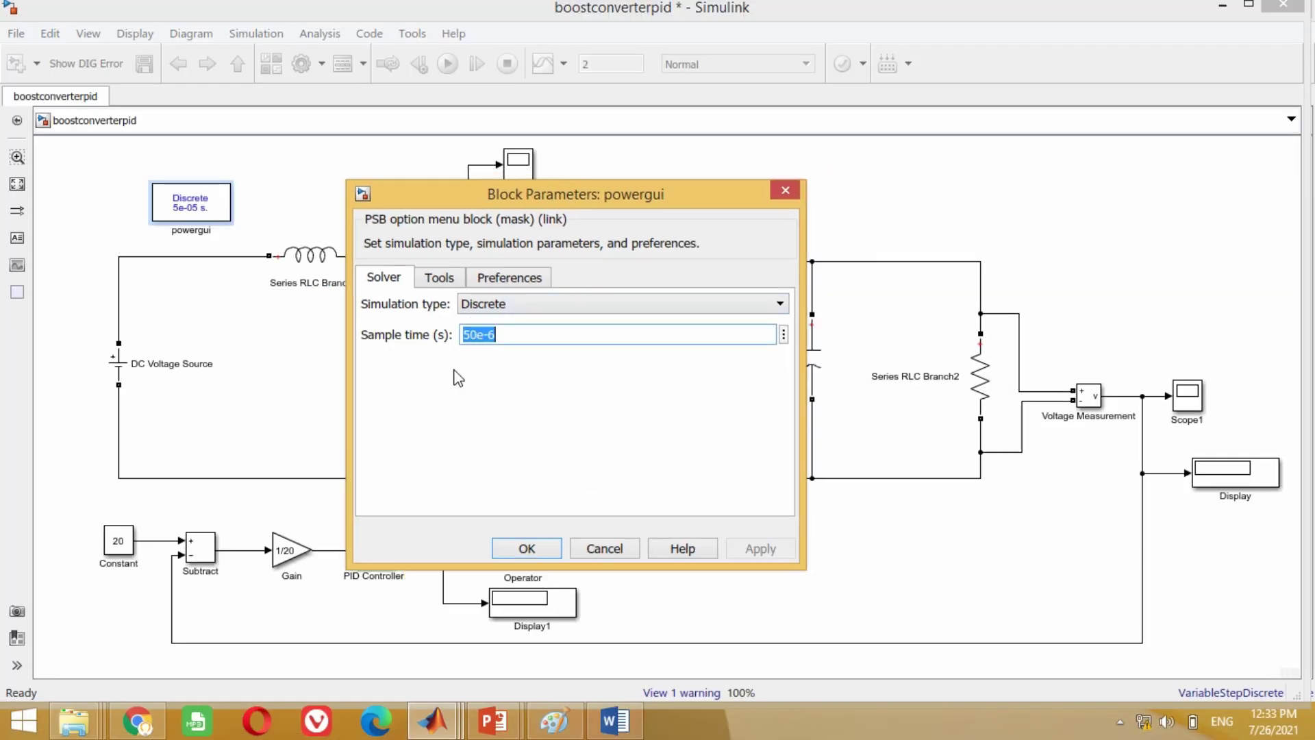
{"action": "left_click", "coordinate": [463, 334]}
{"action": "type", "text": "0."}
{"action": "key", "text": "Right"}
{"action": "key", "text": "Delete"}
{"action": "left_click", "coordinate": [465, 396]}
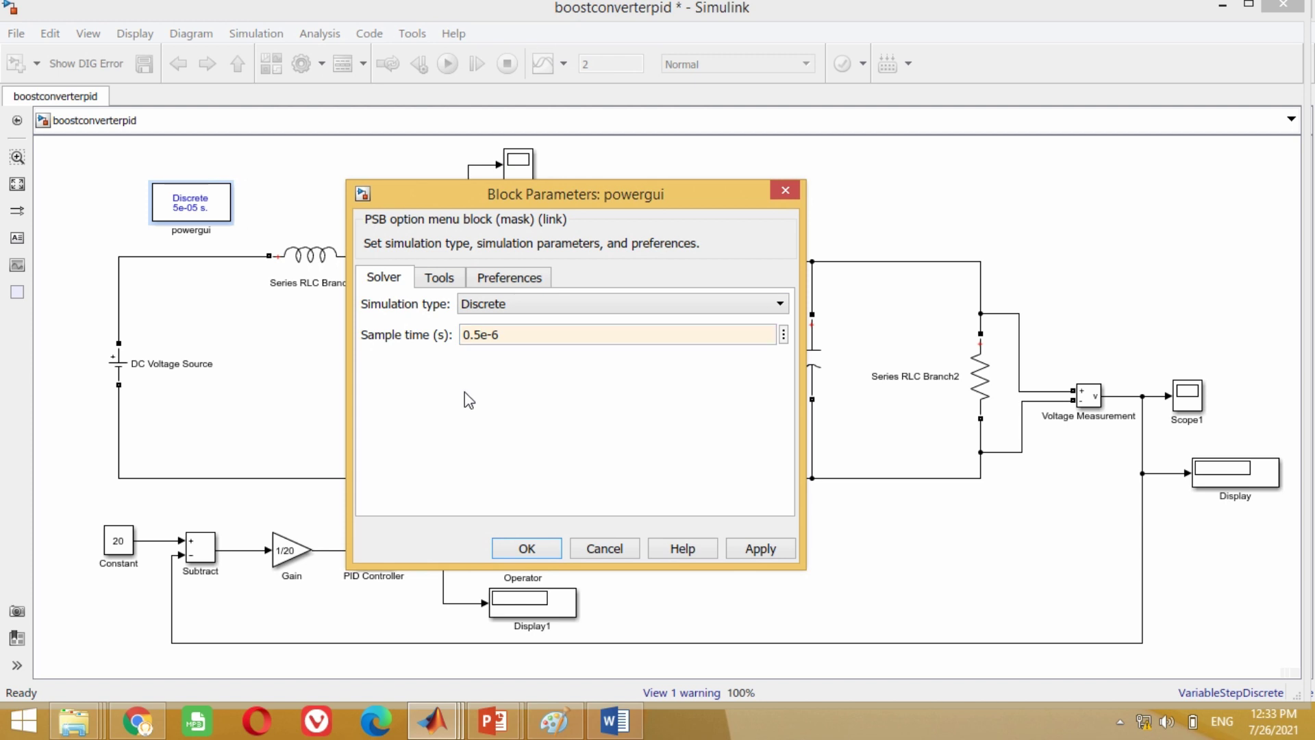
{"action": "left_click", "coordinate": [754, 549]}
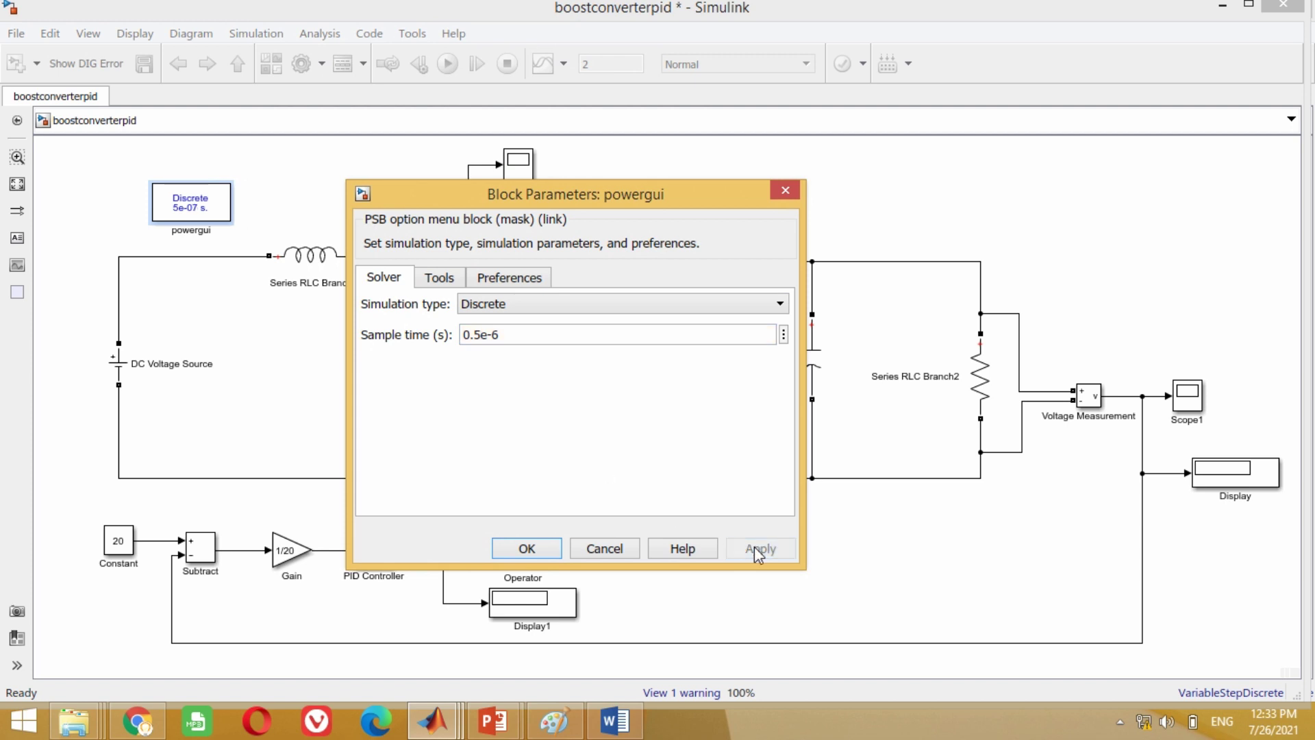
{"action": "left_click", "coordinate": [527, 548]}
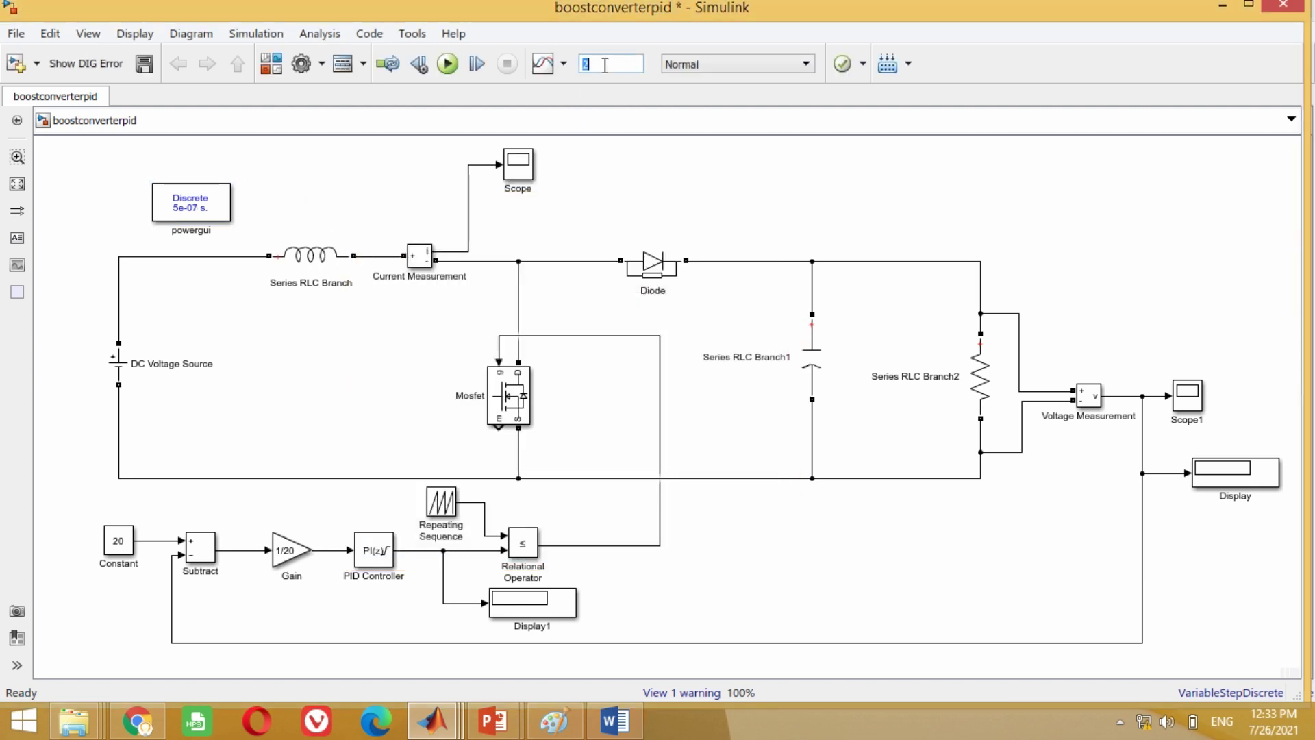
Step: Set the simulation stop time to 1, run the model, and check the output voltage Display
{"action": "type", "text": "1"}
{"action": "left_click", "coordinate": [393, 189]}
{"action": "left_click", "coordinate": [448, 67]}
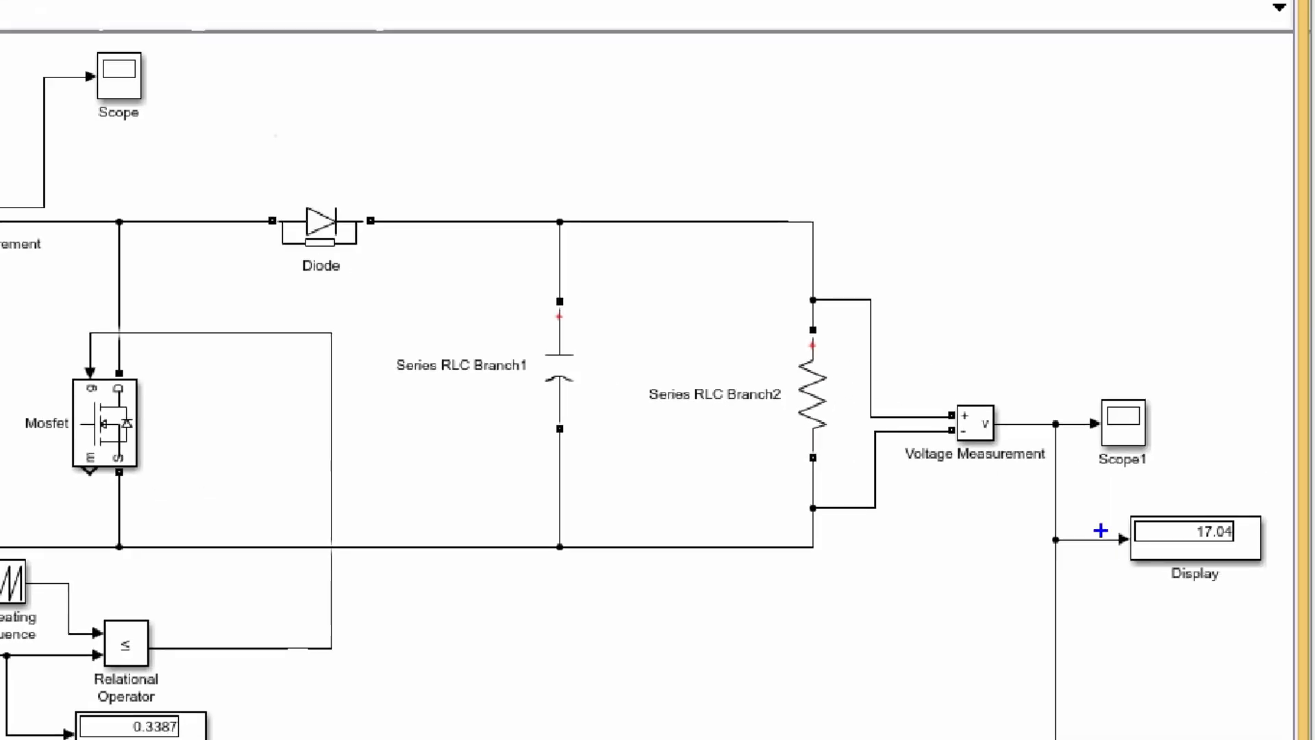
{"action": "left_click_drag", "start_coordinate": [1097, 478], "coordinate": [1281, 611]}
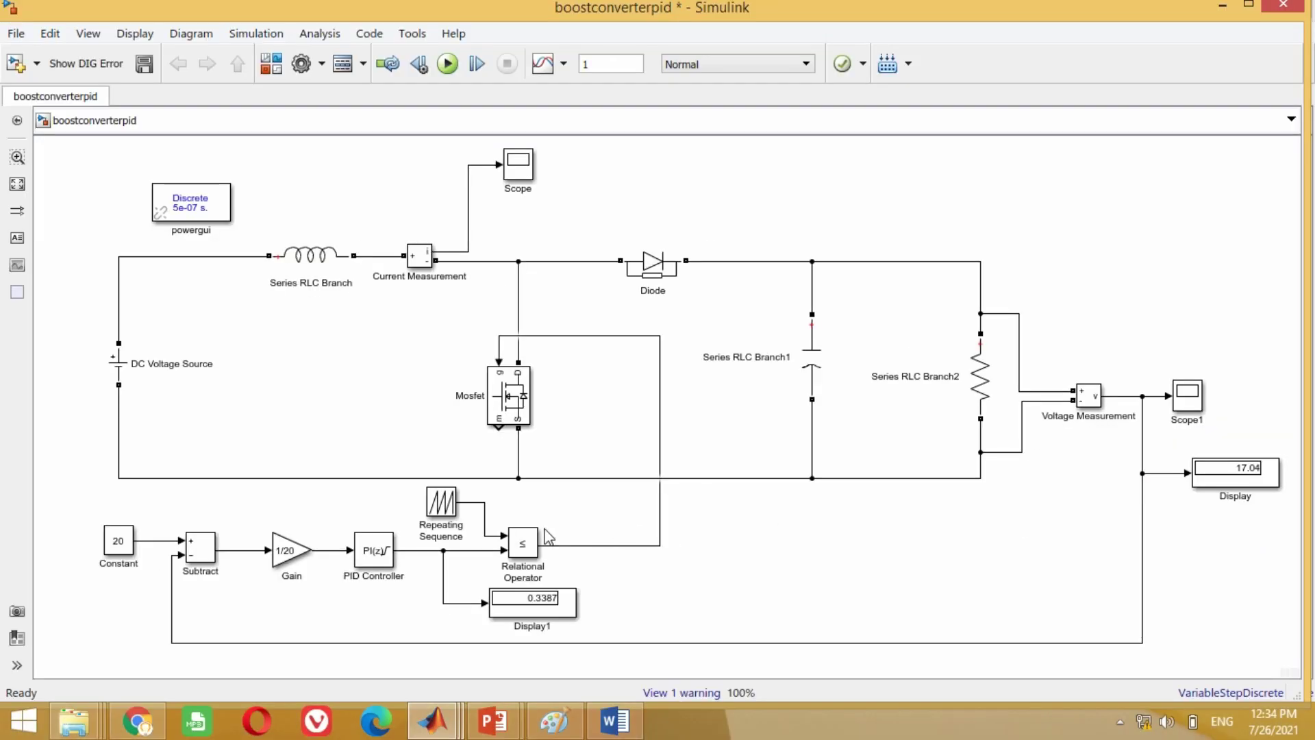
Step: Set the PID Controller block's proportional gain to 0.7 and integral gain to 100, and apply the changes
{"action": "left_click", "coordinate": [379, 554]}
{"action": "double_click", "coordinate": [378, 555]}
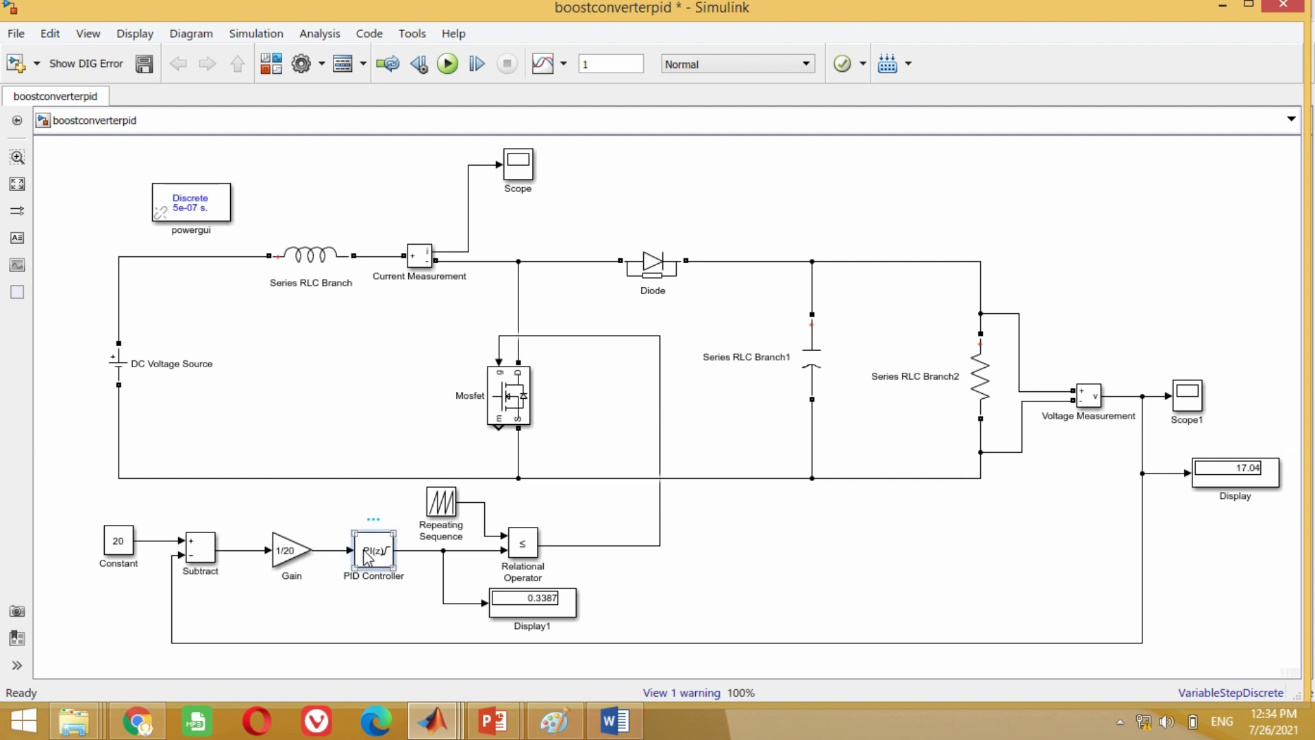
{"action": "left_click_drag", "start_coordinate": [571, 192], "coordinate": [561, 112]}
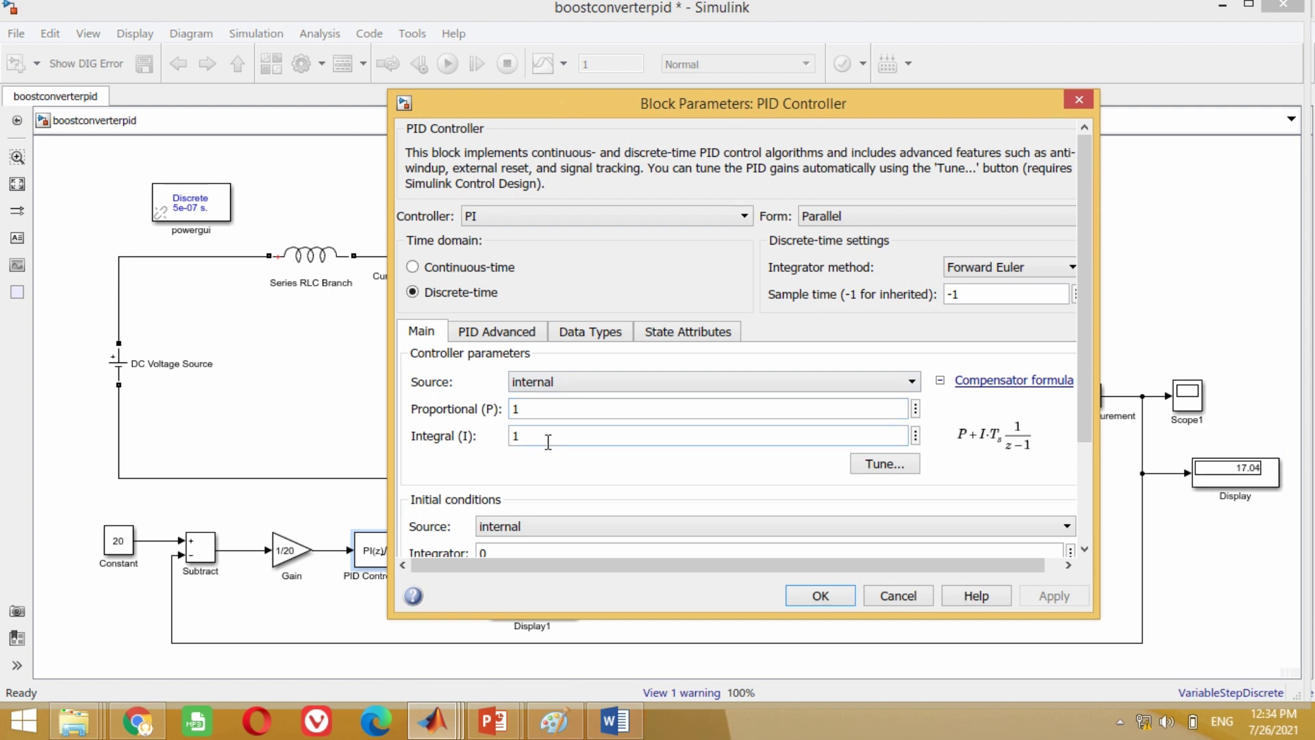
{"action": "double_click", "coordinate": [543, 409]}
{"action": "type", "text": "0"}
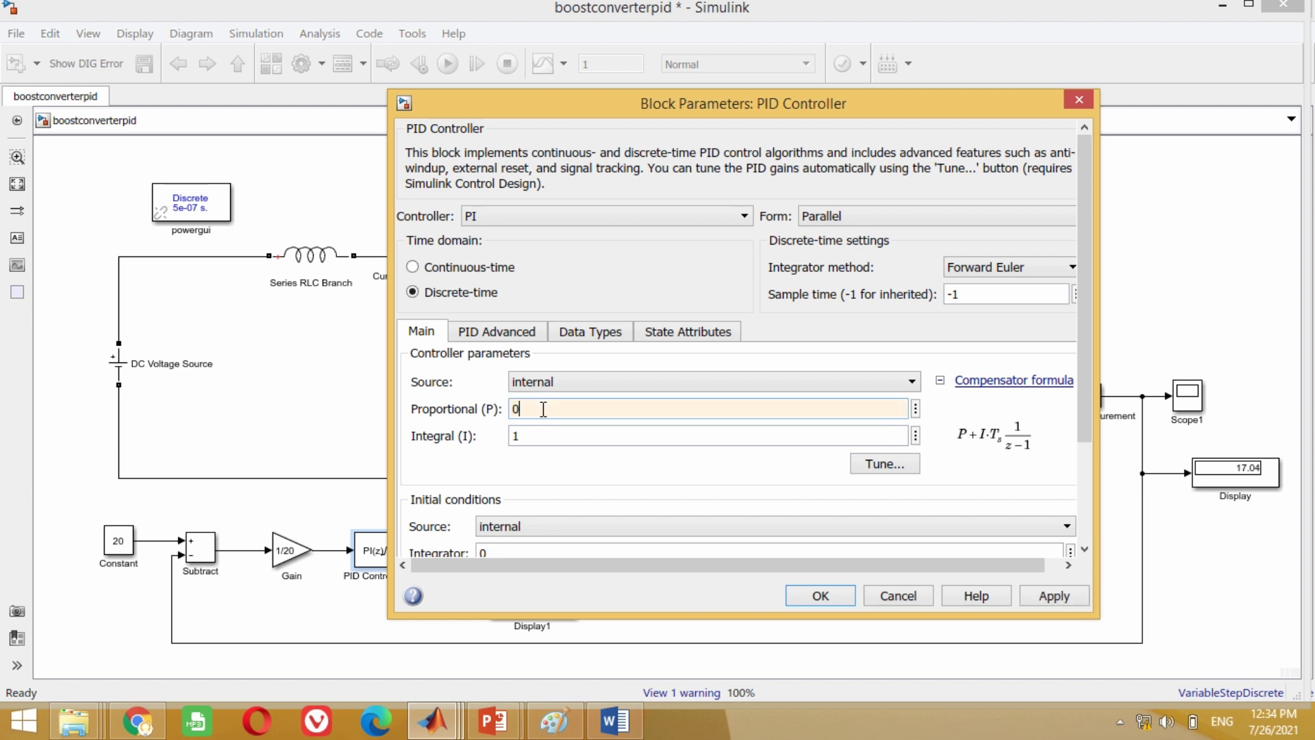
{"action": "type", "text": ".7"}
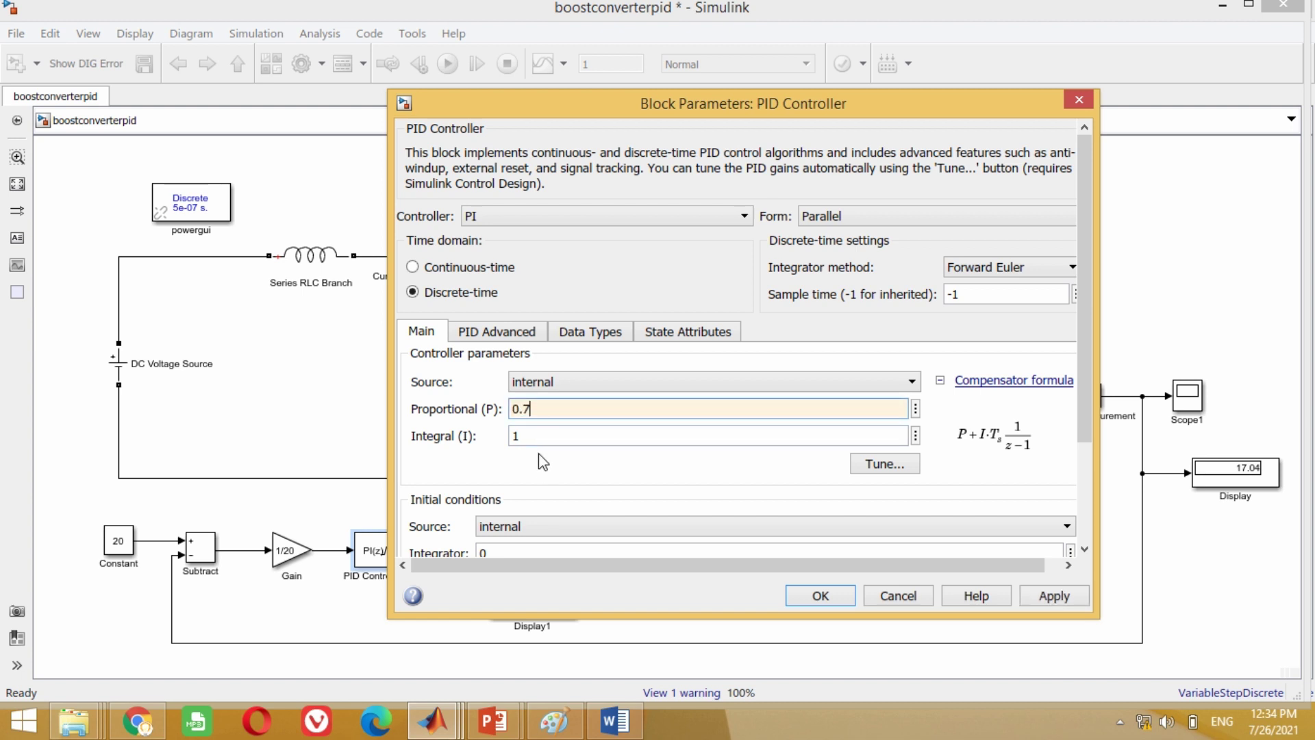
{"action": "double_click", "coordinate": [541, 436]}
{"action": "type", "text": "1"}
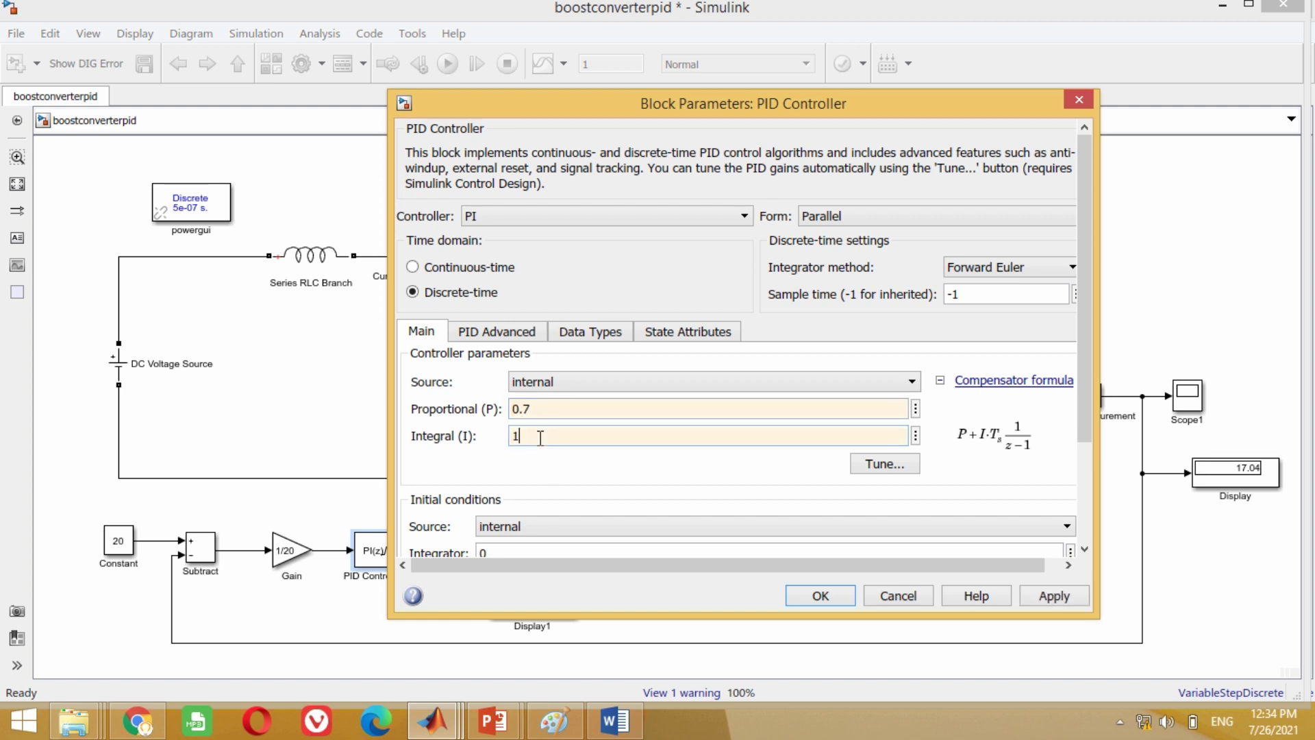
{"action": "left_click", "coordinate": [1032, 591]}
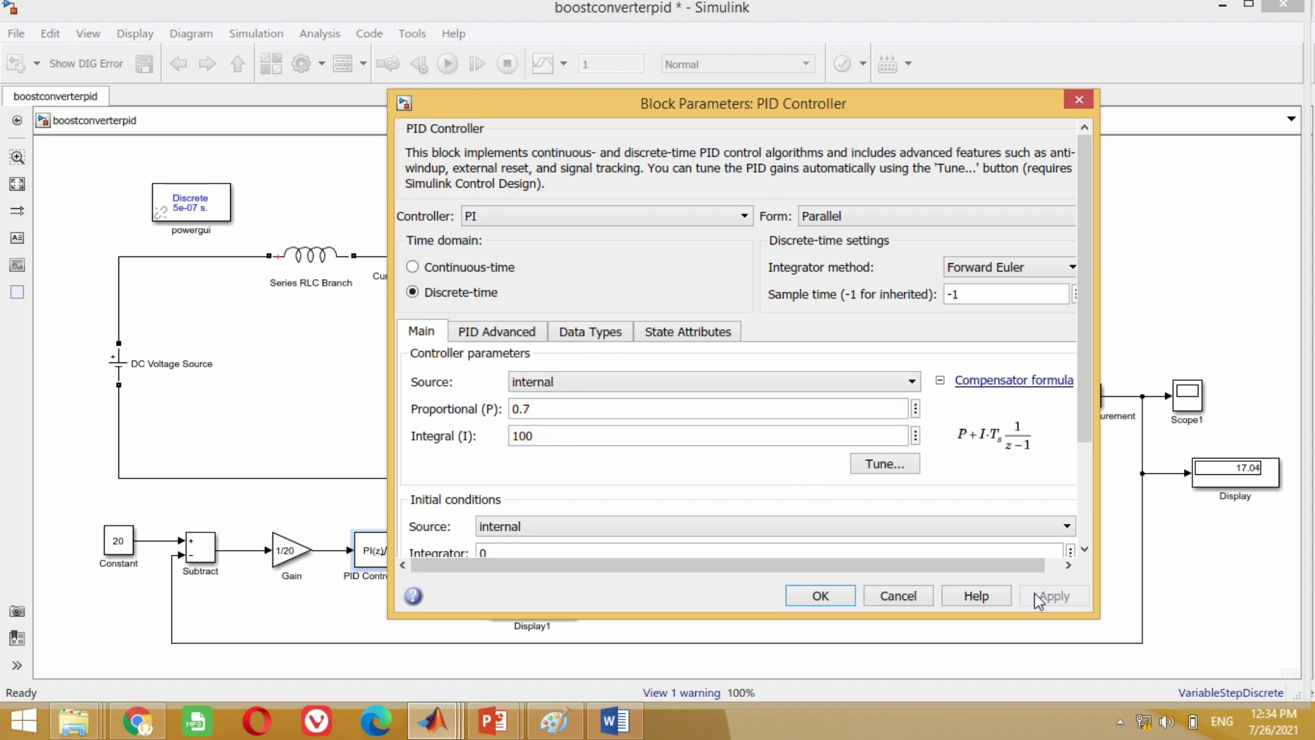
{"action": "left_click", "coordinate": [817, 596]}
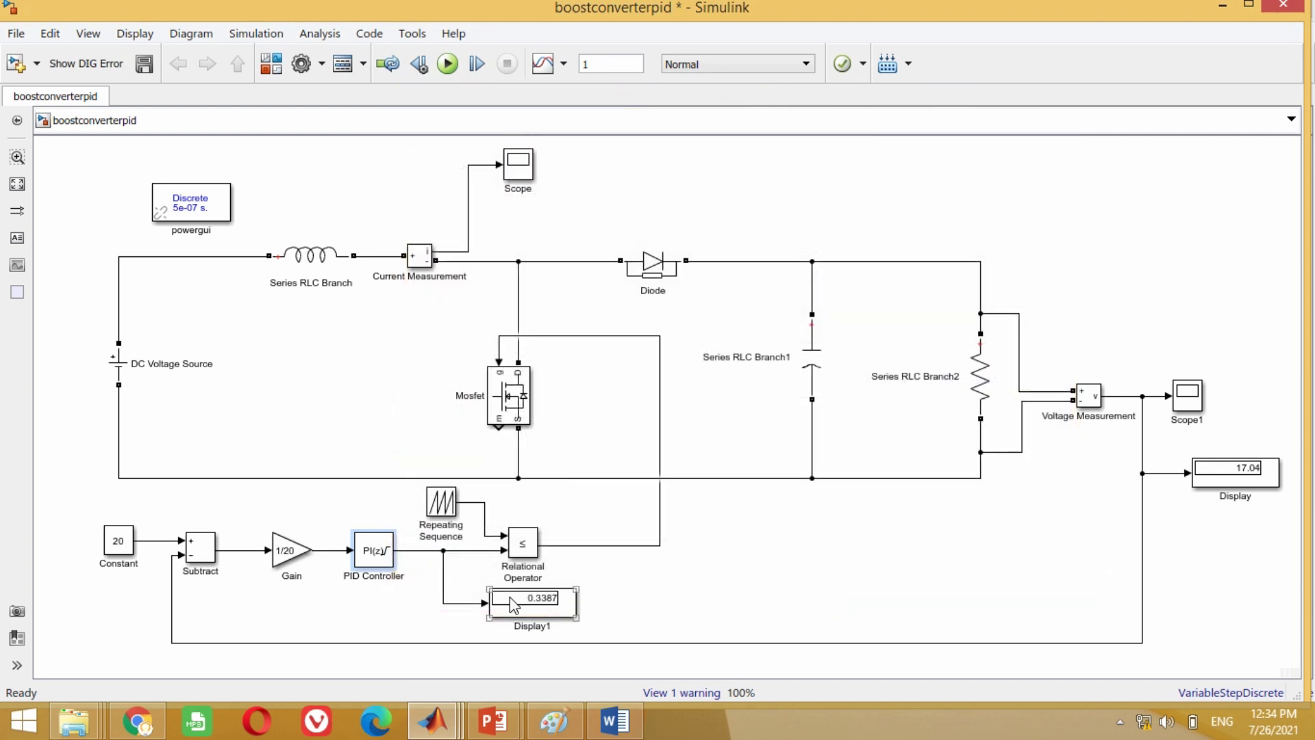
{"action": "left_click", "coordinate": [387, 623]}
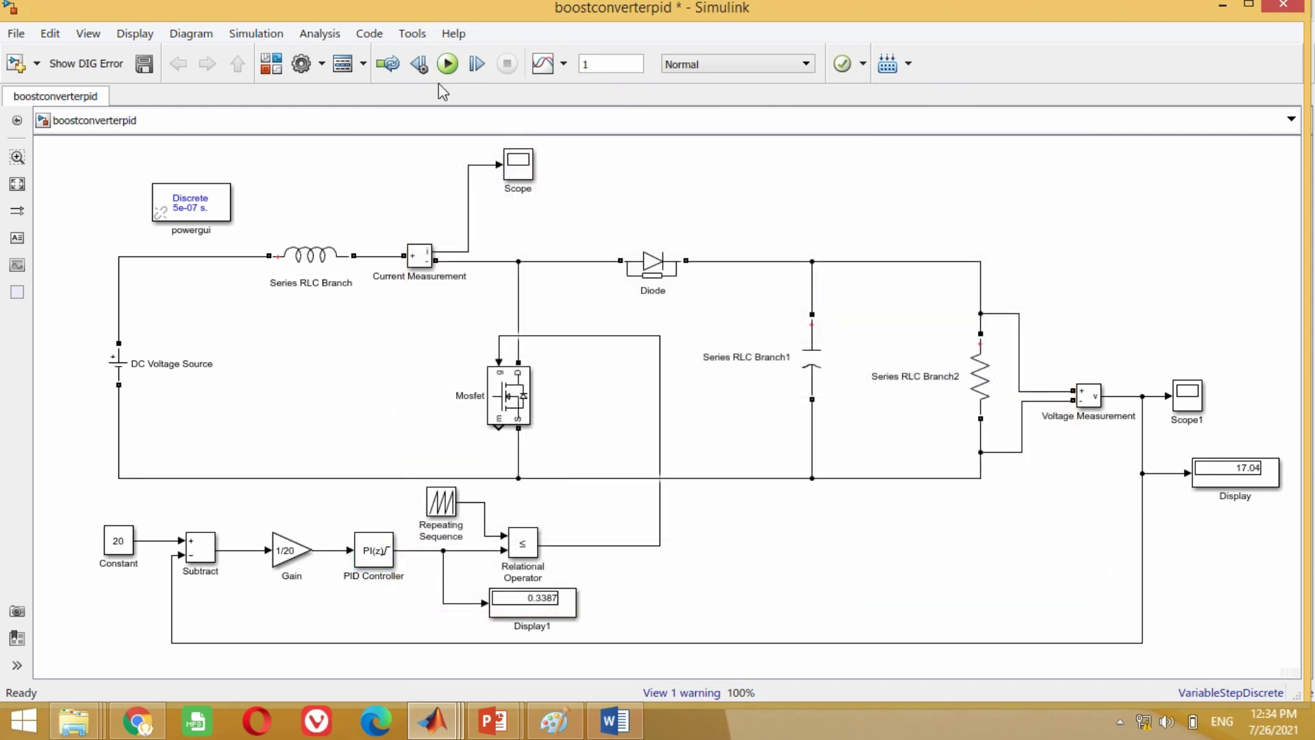
Step: Run the simulation and examine the output voltage in Scope1, scaling the axes to fit and enlarging the vertical range around 20 V
{"action": "left_click", "coordinate": [447, 65]}
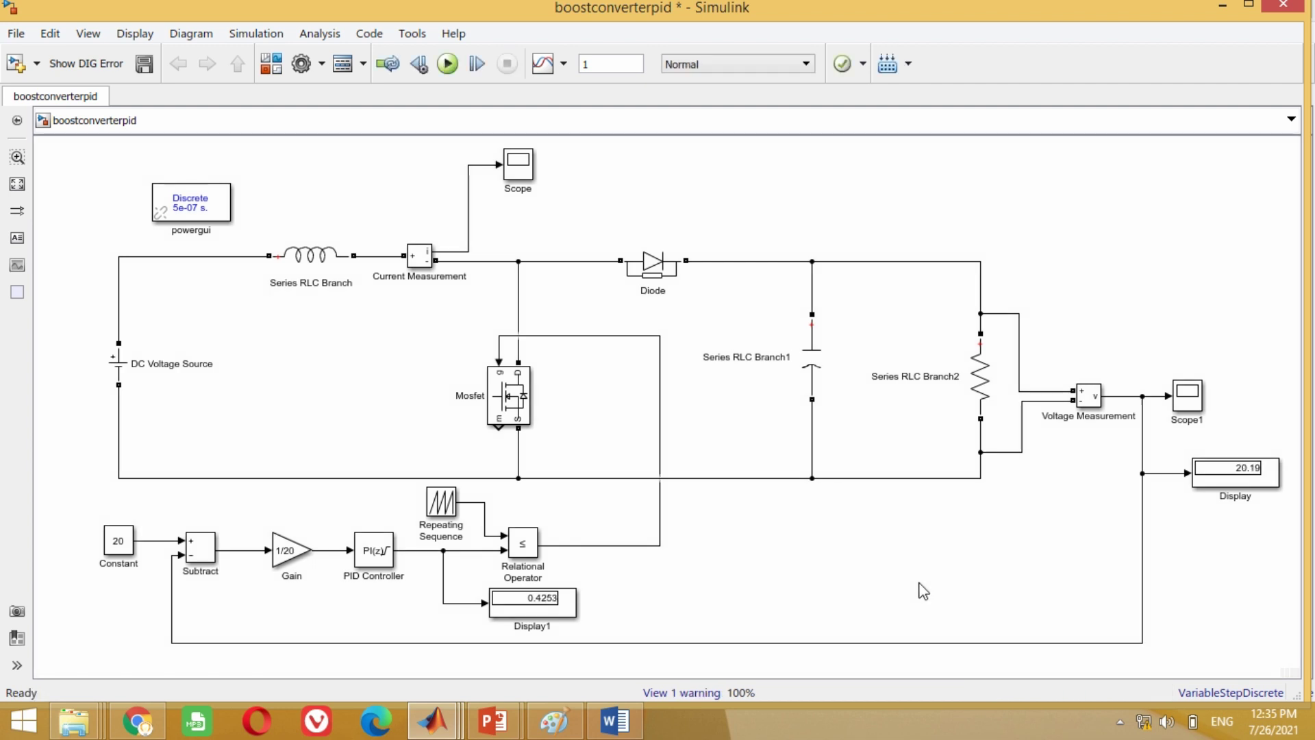
{"action": "left_click", "coordinate": [1187, 404]}
{"action": "double_click", "coordinate": [1187, 404]}
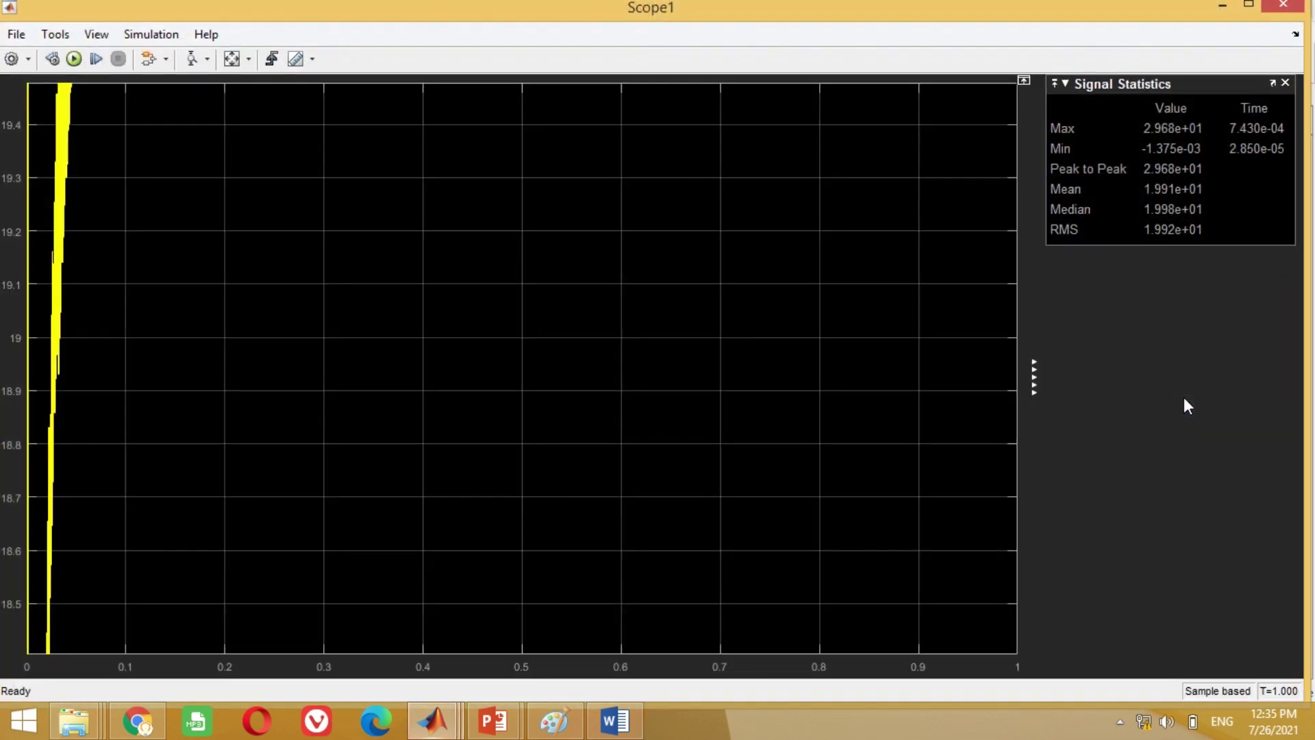
{"action": "left_click", "coordinate": [232, 59]}
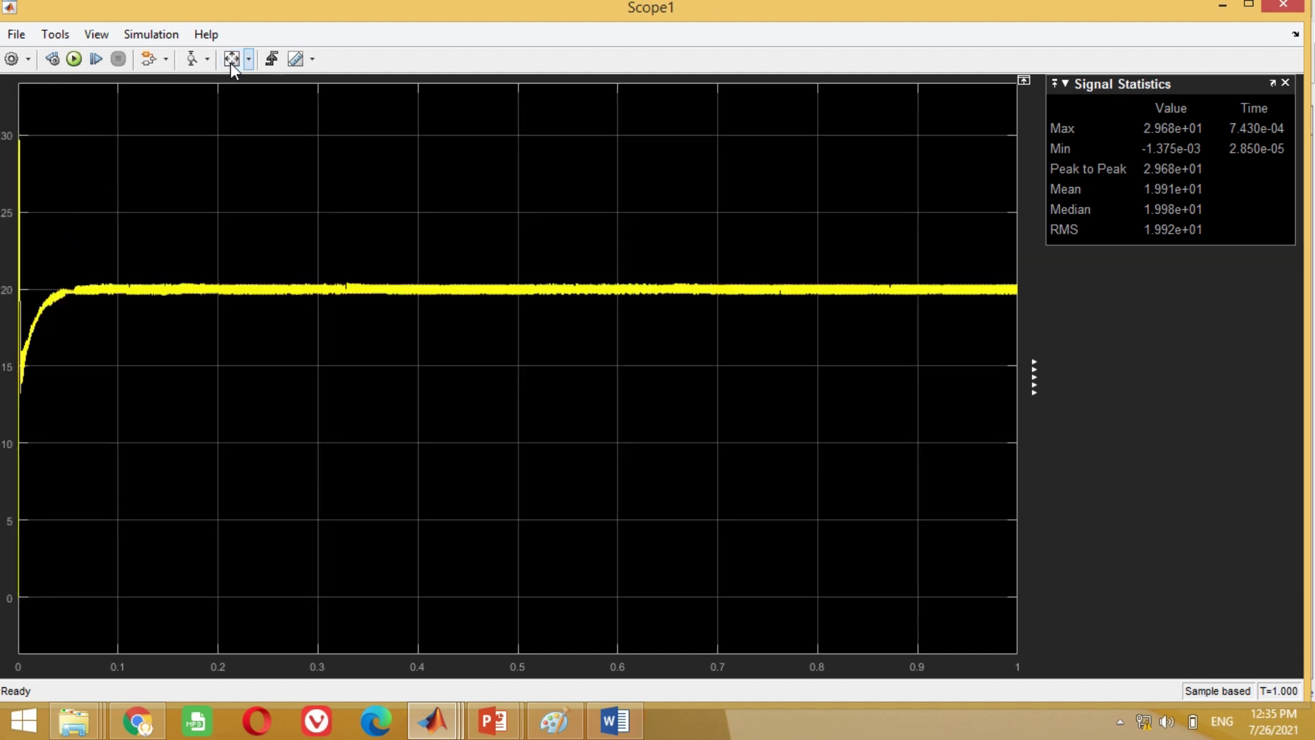
{"action": "left_click", "coordinate": [207, 59]}
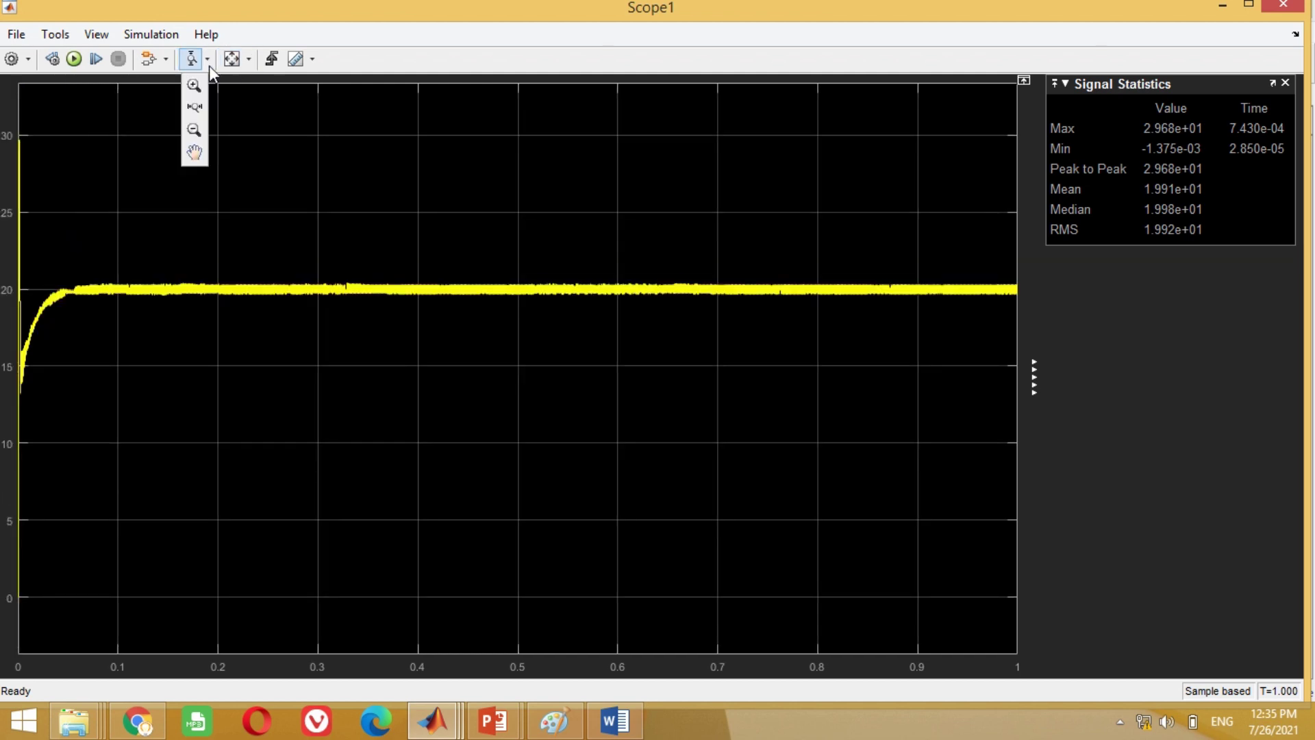
{"action": "left_click", "coordinate": [199, 107]}
{"action": "left_click_drag", "start_coordinate": [245, 261], "coordinate": [251, 316]}
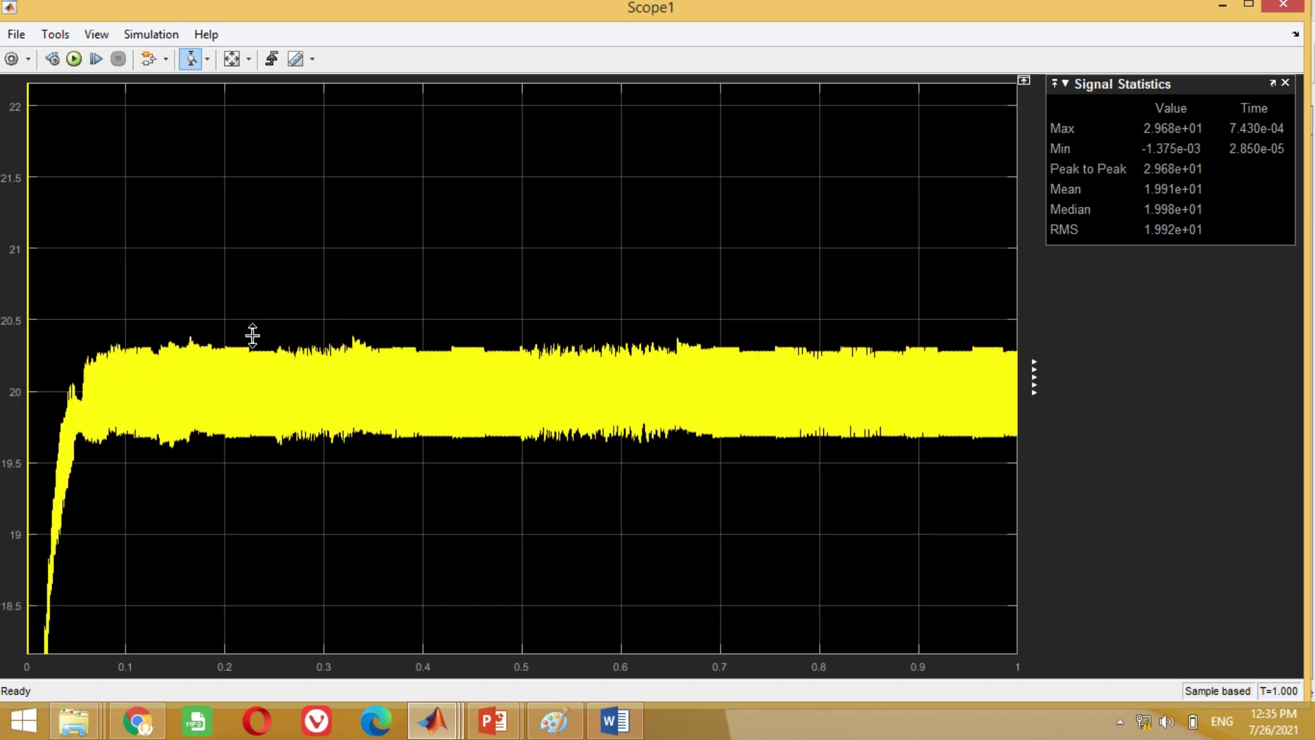